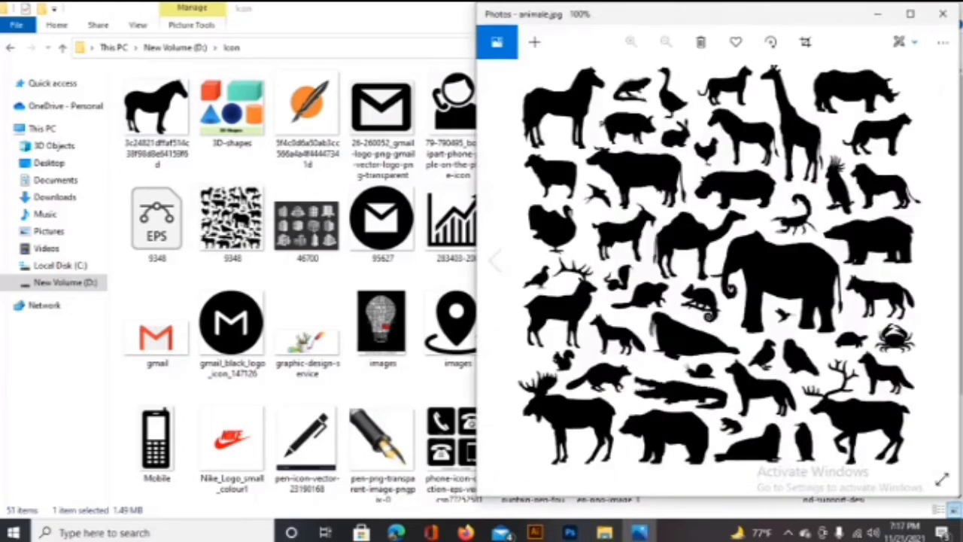
- Inspect the light bulb word-art image from the Icon folder at different magnifications
click(869, 15)
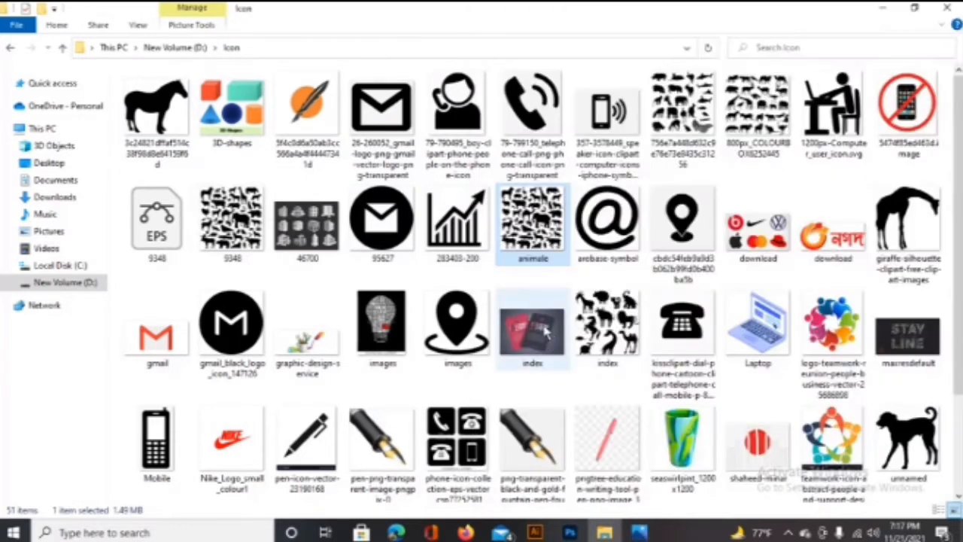
double_click(392, 355)
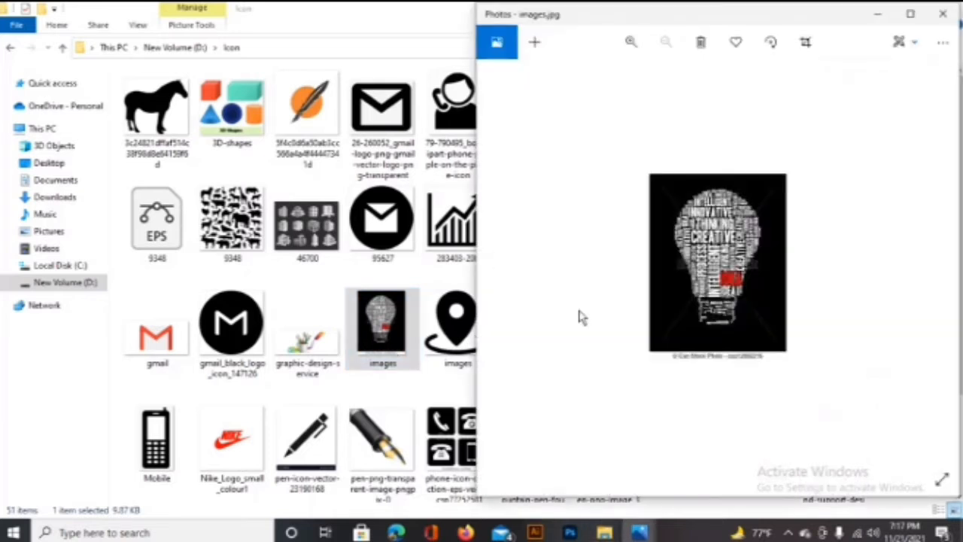
scroll(580, 317, up, 5)
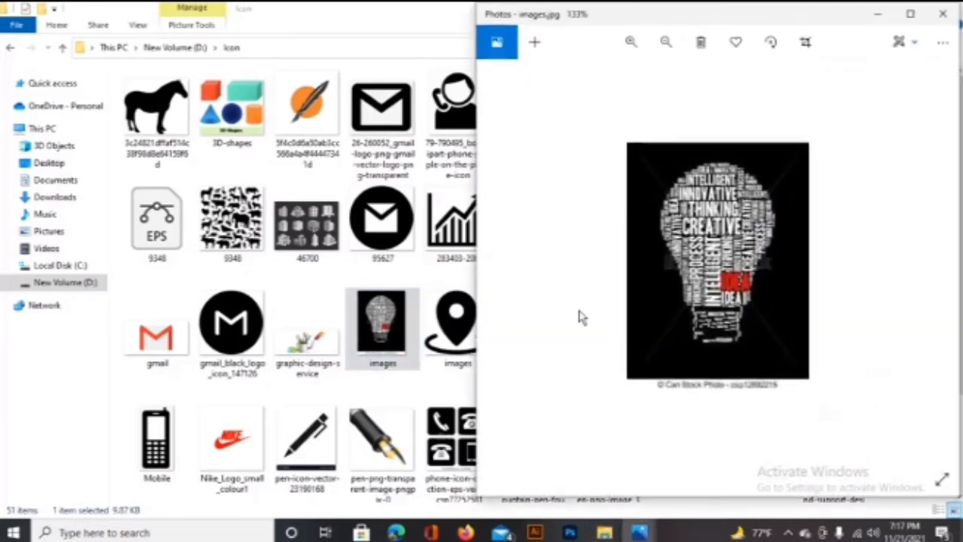
scroll(579, 317, down, 2)
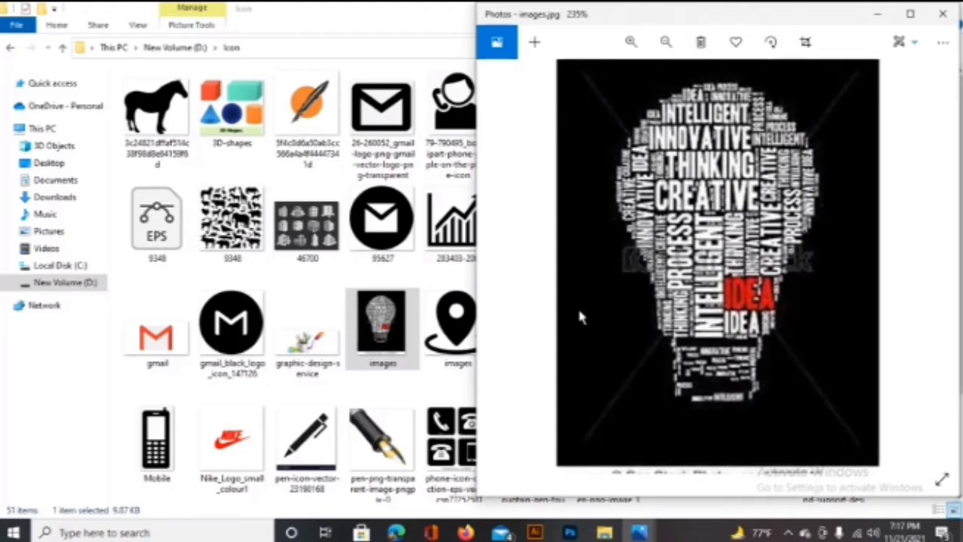
scroll(685, 302, down, 1)
scroll(716, 258, down, 1)
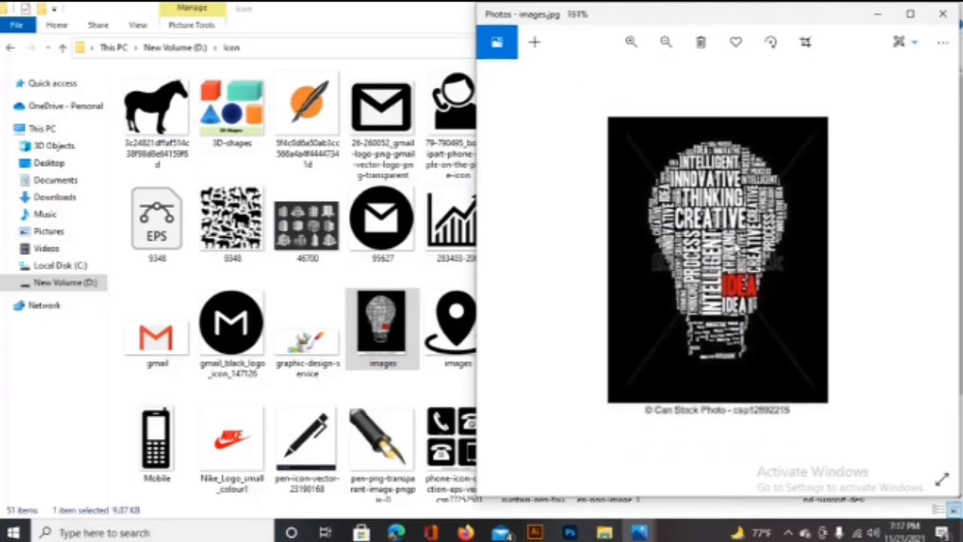
scroll(740, 246, down, 2)
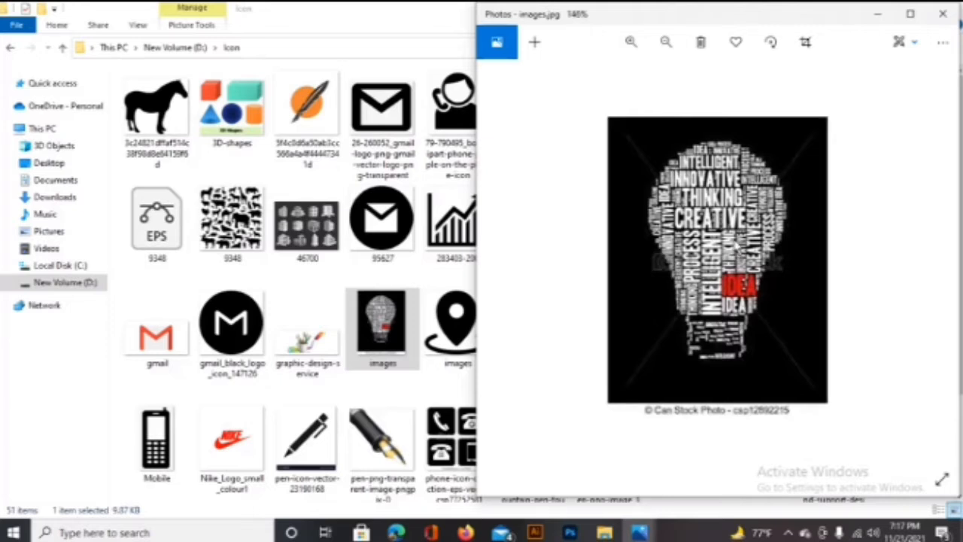
scroll(735, 245, up, 2)
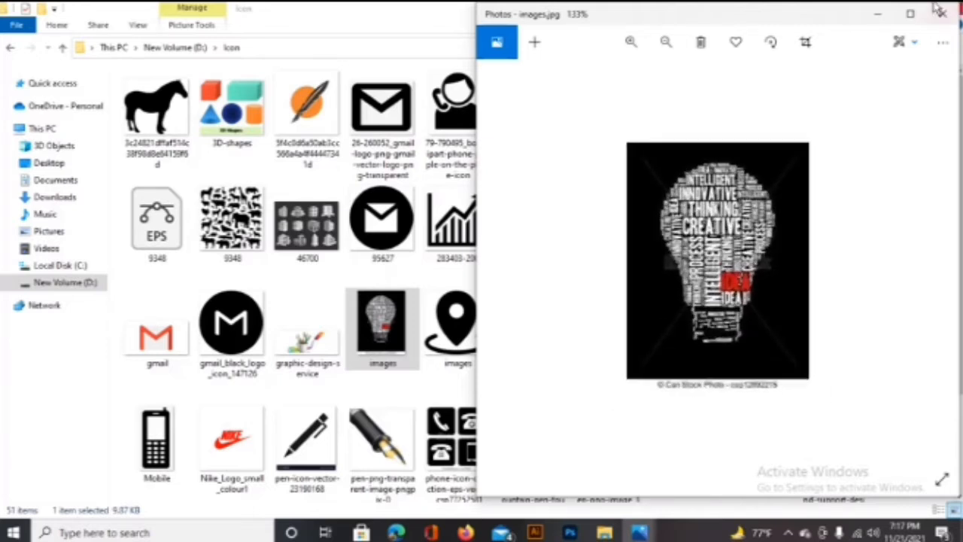
click(942, 13)
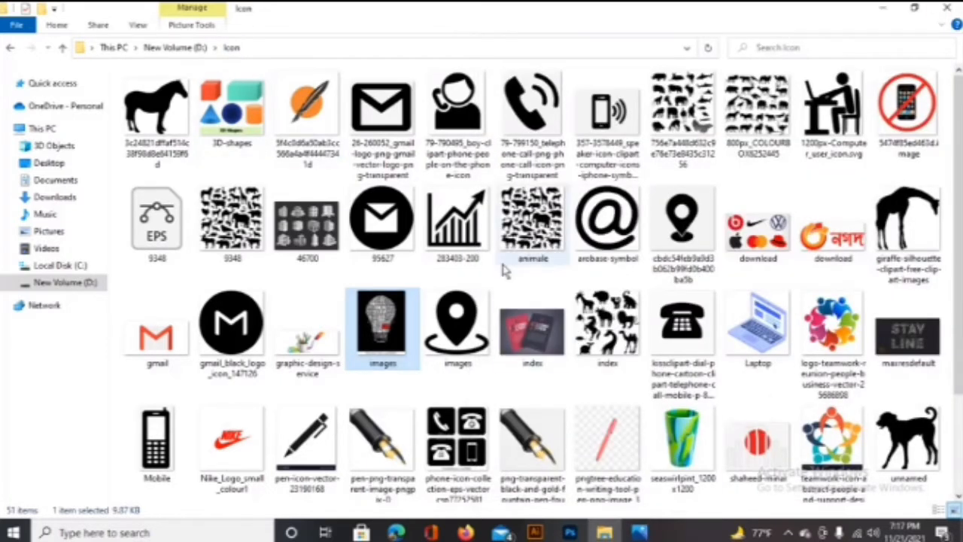
- View the 9348 animal silhouettes image and the single horse silhouette image from the Icon folder
scroll(564, 322, down, 2)
scroll(564, 321, up, 2)
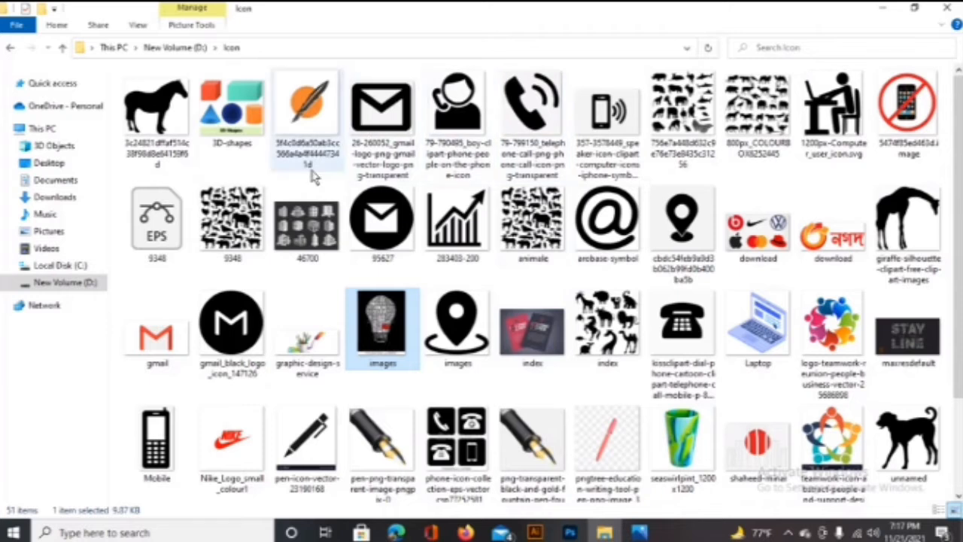
double_click(247, 233)
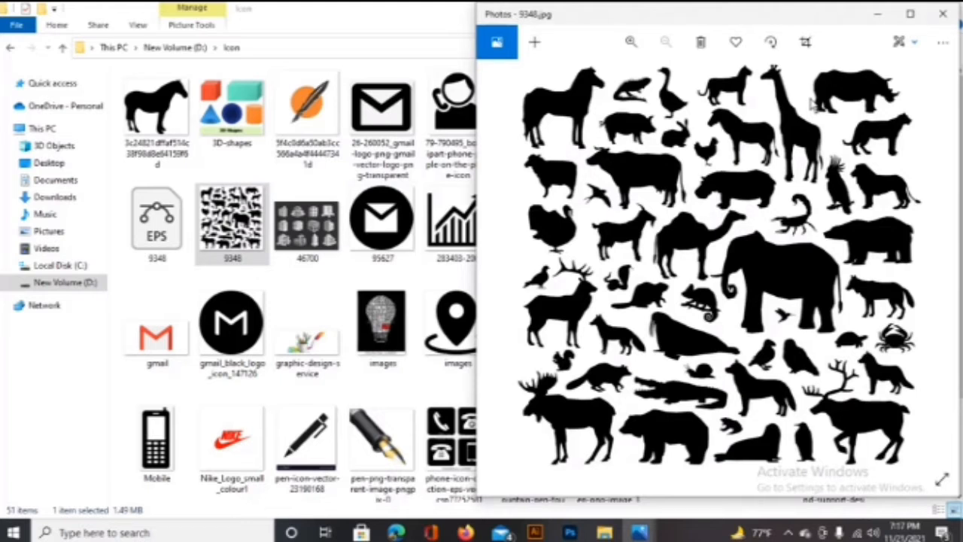
click(163, 106)
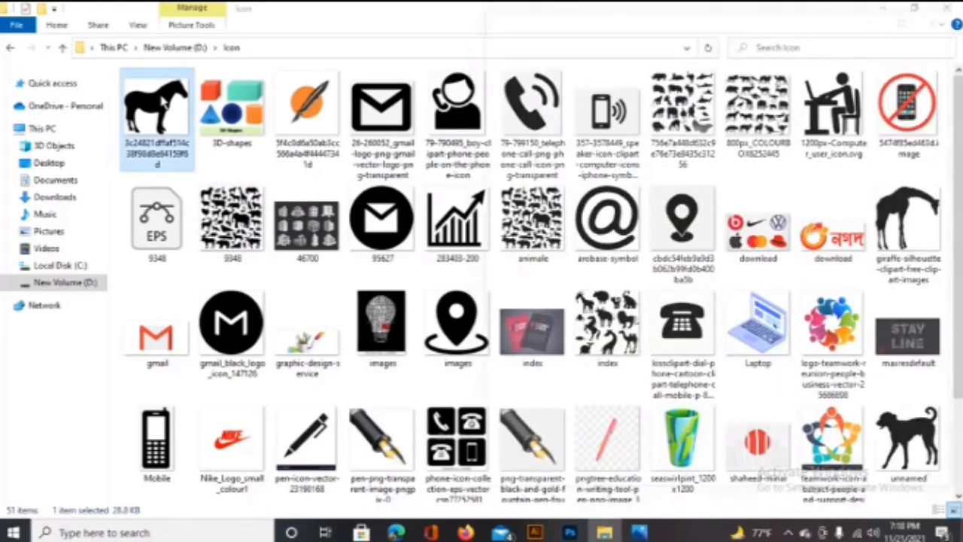
double_click(162, 106)
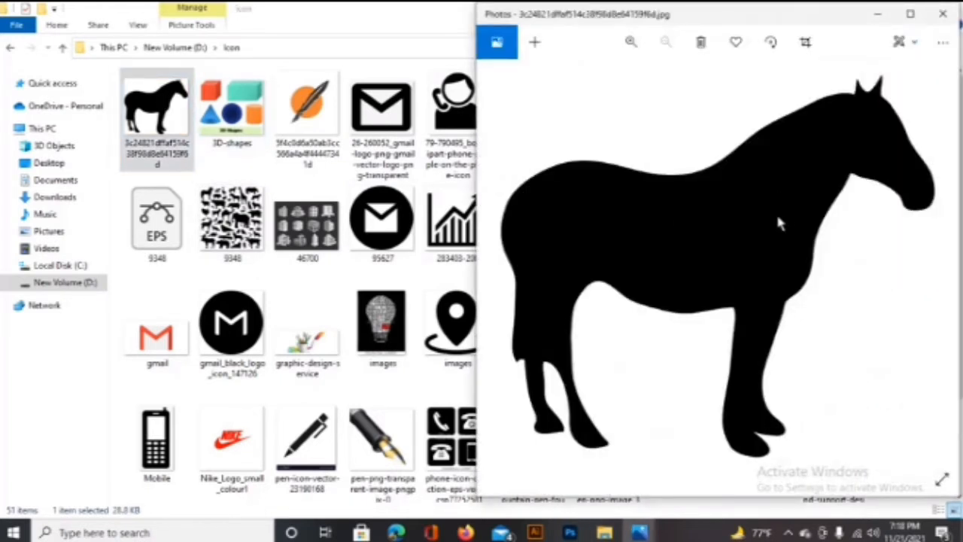
click(942, 13)
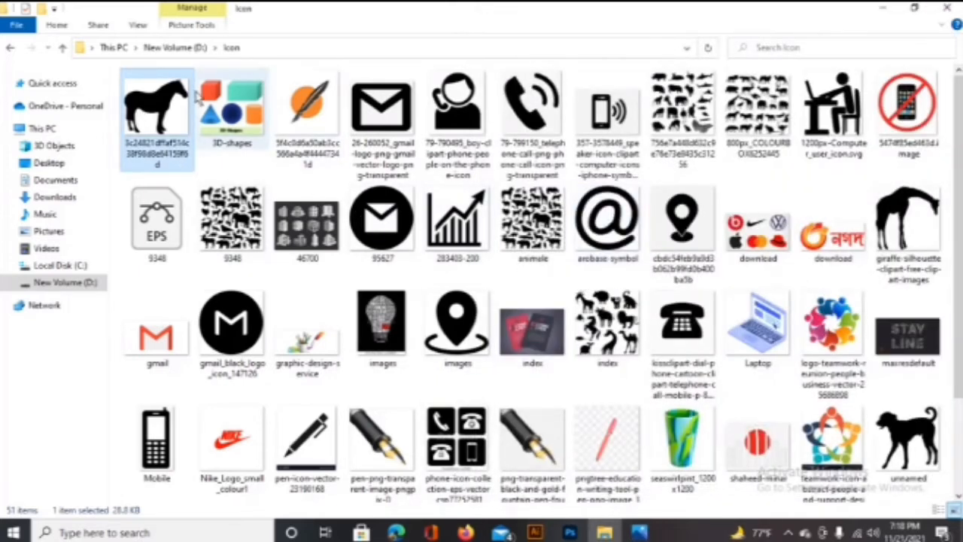
- Create a 1366 x 768 px document in Illustrator and place the horse silhouette image from the Icon folder in it
click(535, 531)
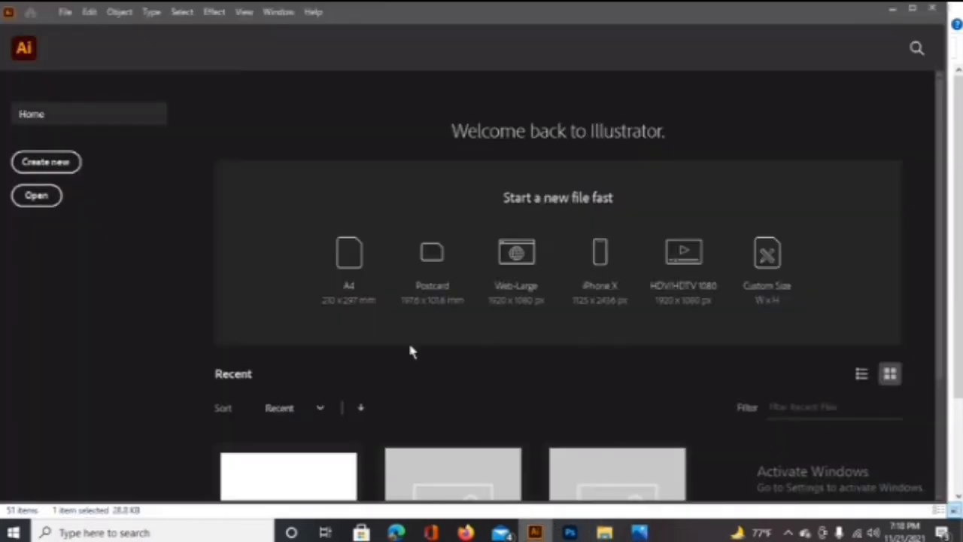
click(46, 162)
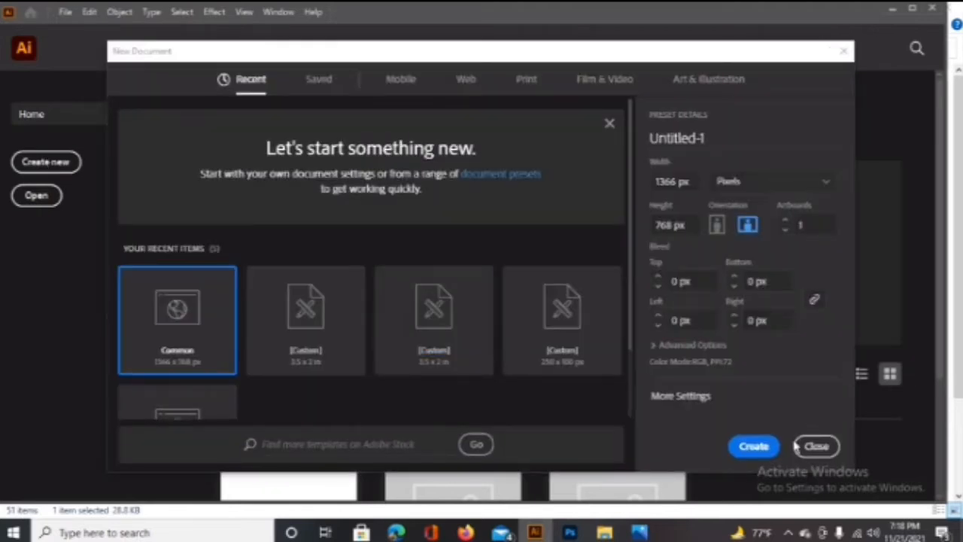
click(754, 447)
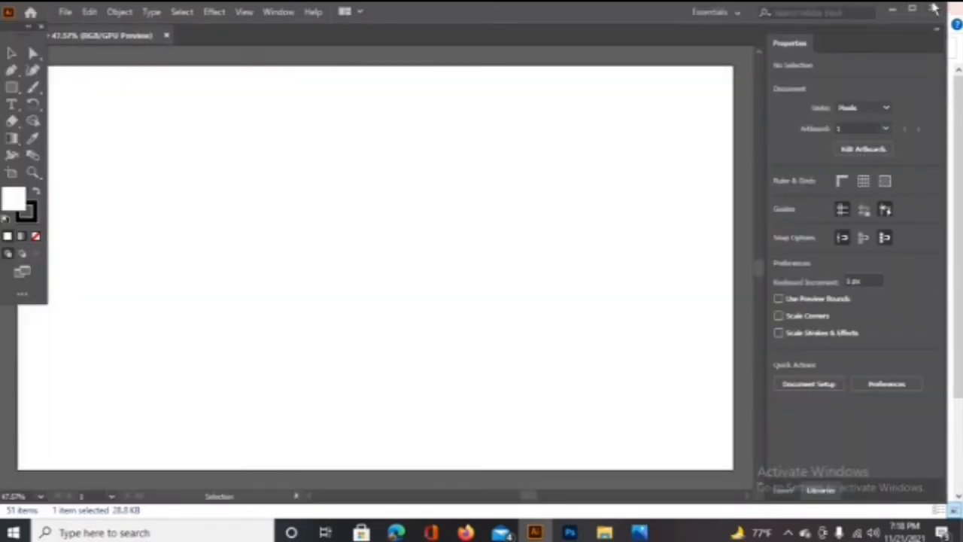
click(894, 10)
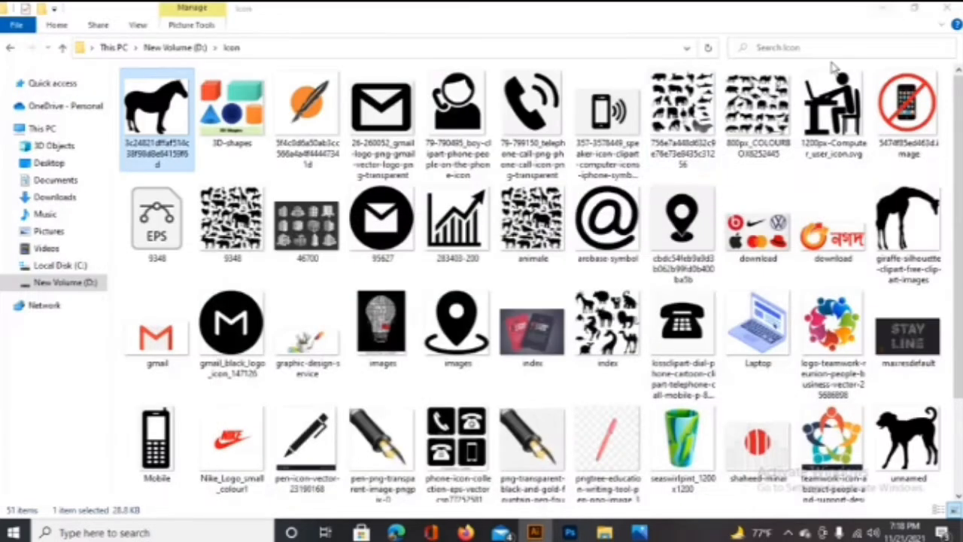
drag(180, 122, 450, 286)
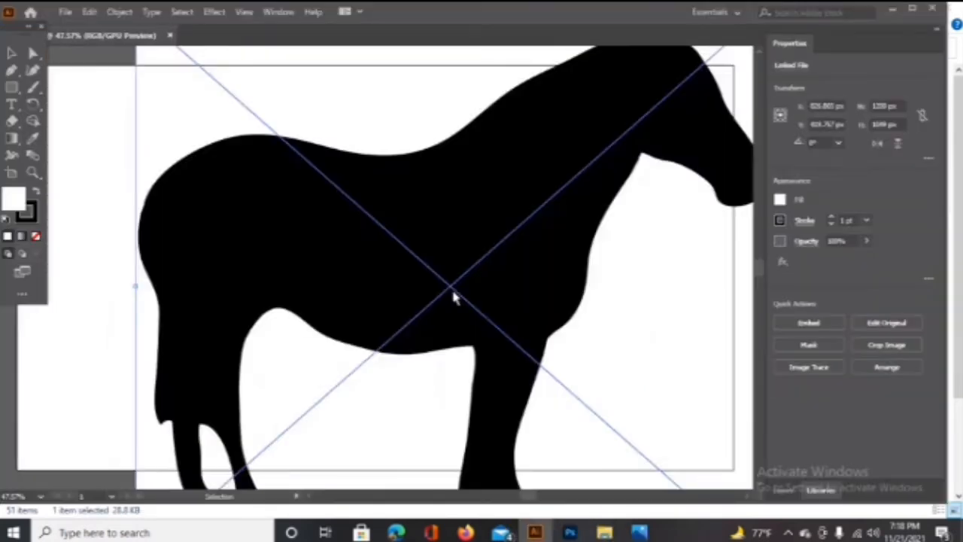
- Scale the placed horse image down to about 631 x 489 px and move it to the right of the artboard
key(ctrl+minus)
key(ctrl+minus)
key(ctrl+minus)
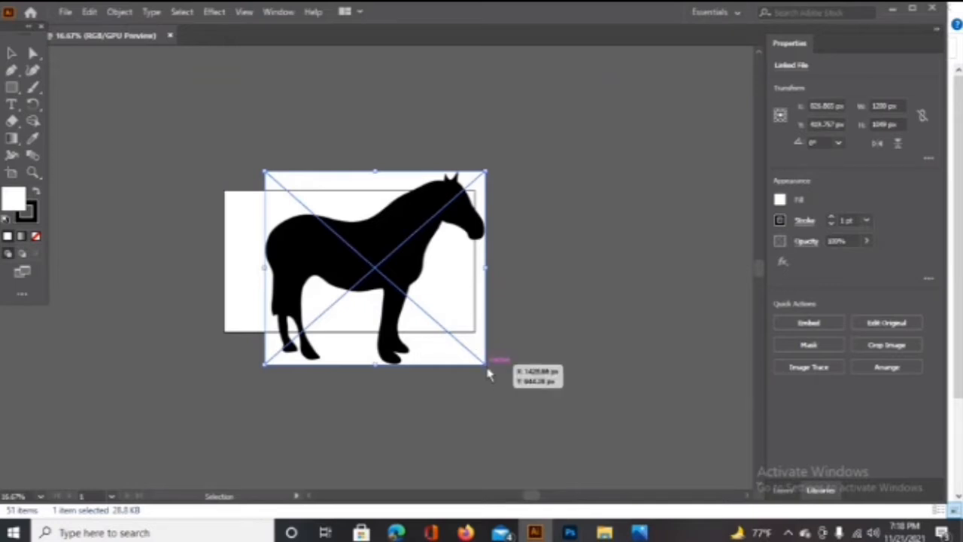
drag(487, 367, 382, 262)
drag(333, 234, 591, 207)
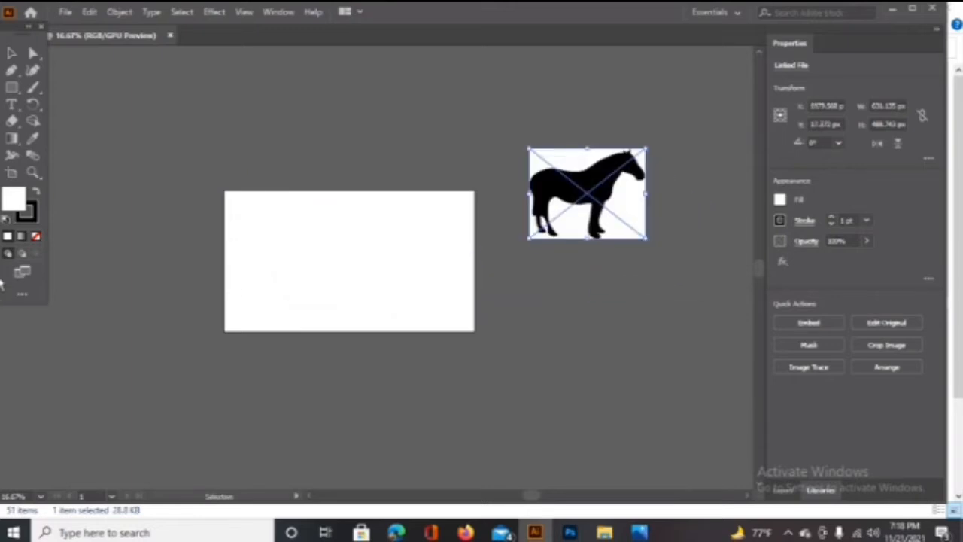
- Trace the horse image with Image Trace, using the Default preset in Black and White mode with Preview enabled
key(ctrl+equal)
key(ctrl+equal)
key(ctrl+equal)
key(ctrl+equal)
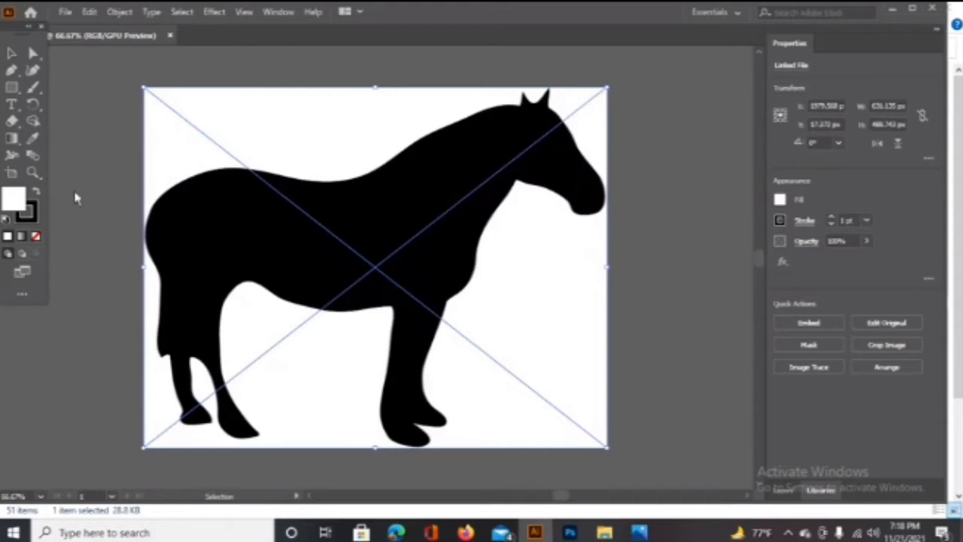
click(11, 52)
click(105, 132)
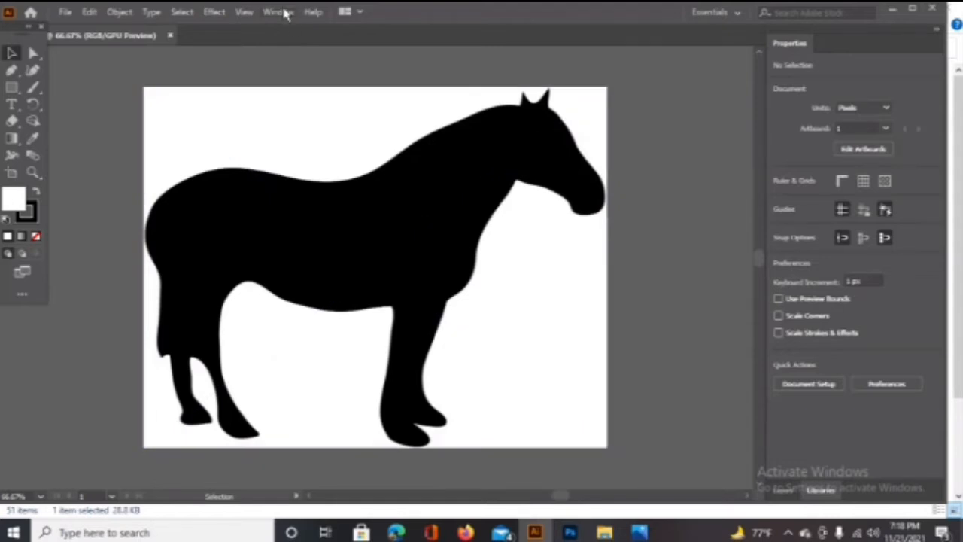
click(278, 12)
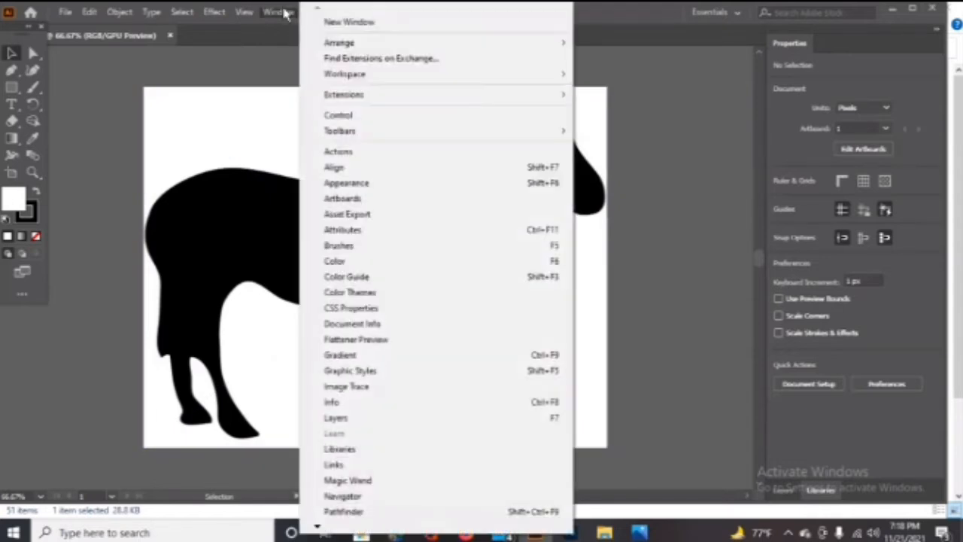
click(329, 387)
click(329, 273)
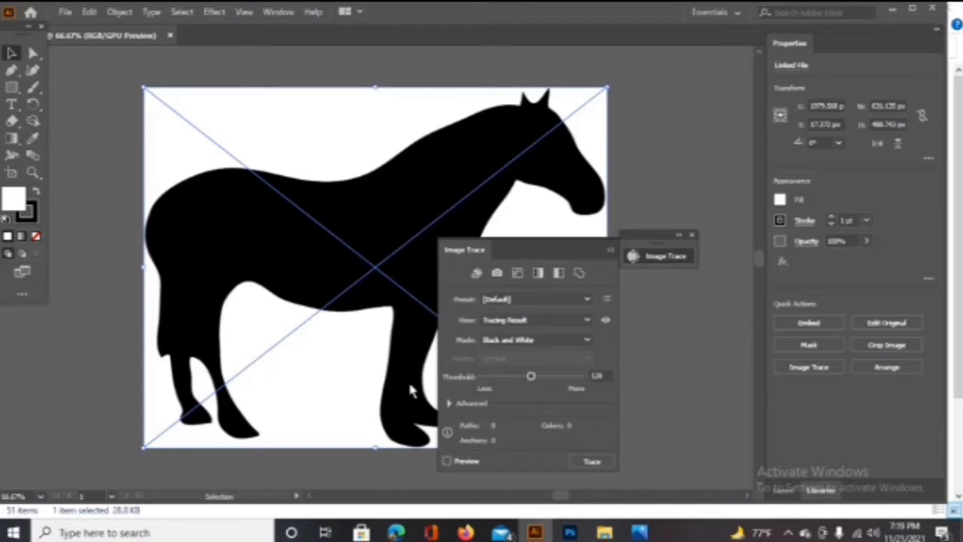
click(447, 461)
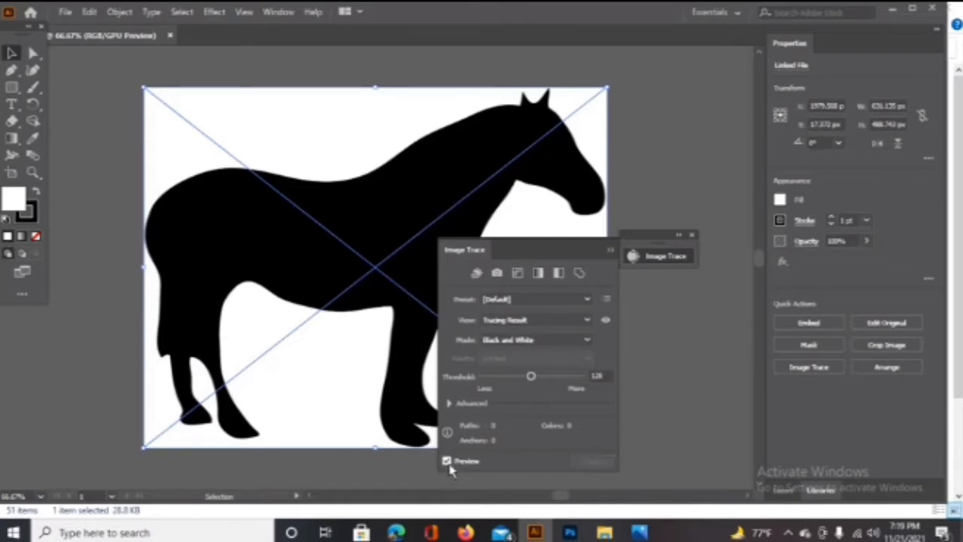
click(610, 250)
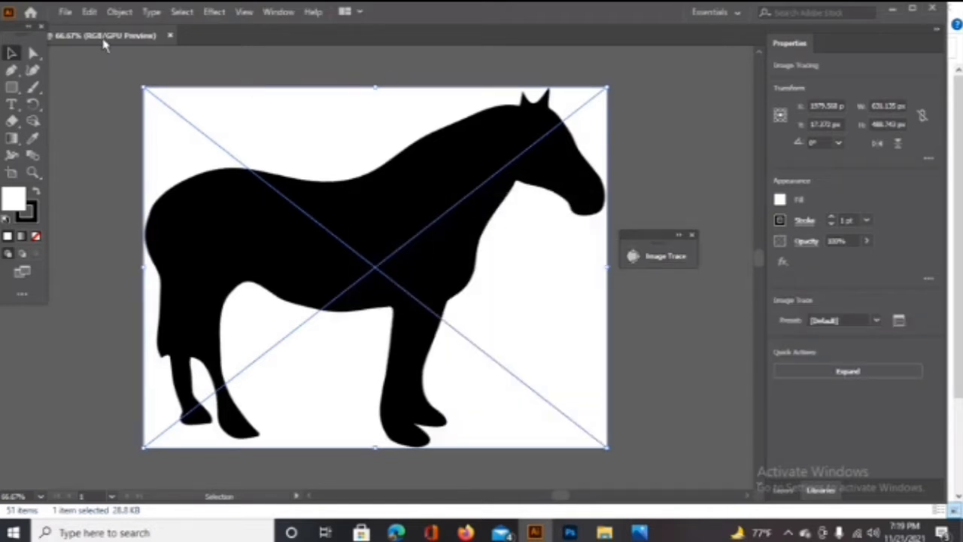
- Expand the horse image tracing into editable vector paths
click(89, 11)
mouse_move(119, 11)
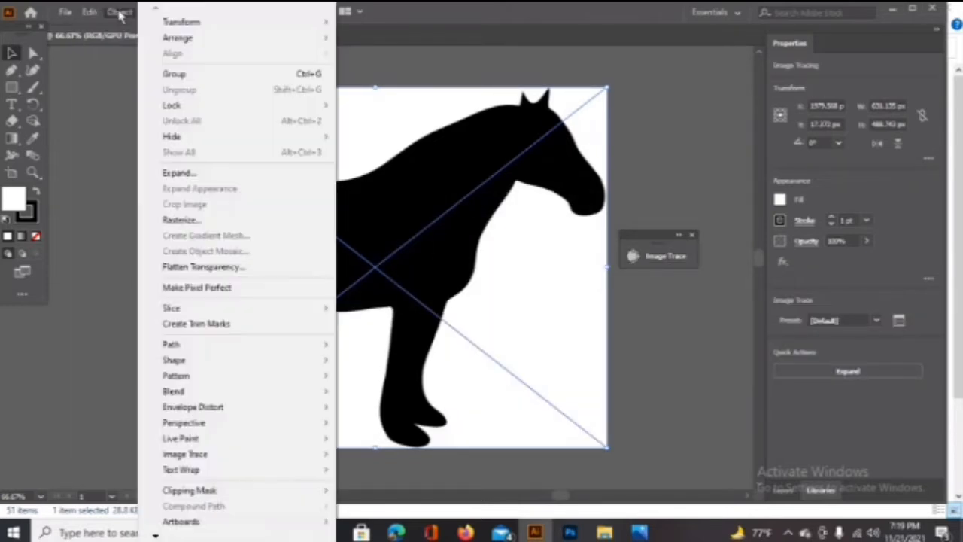
click(177, 175)
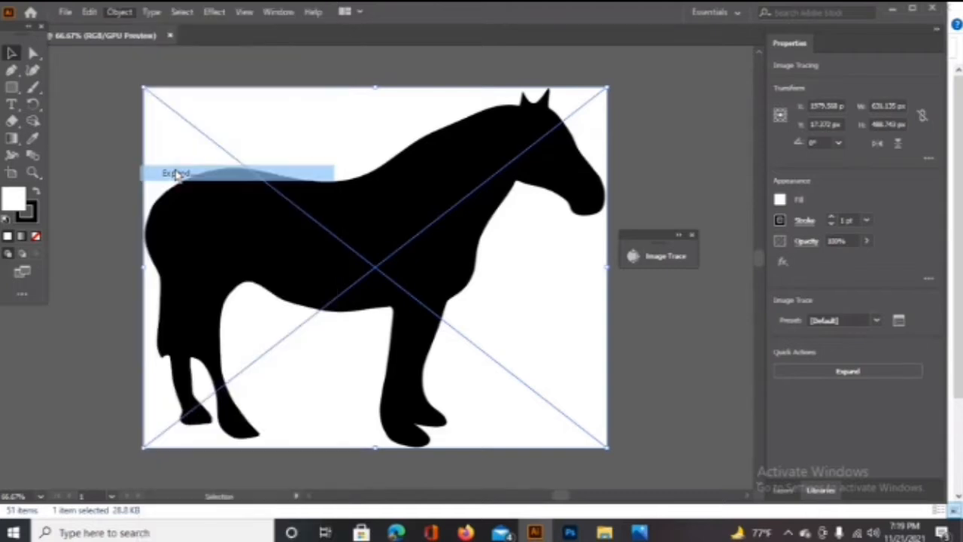
click(461, 345)
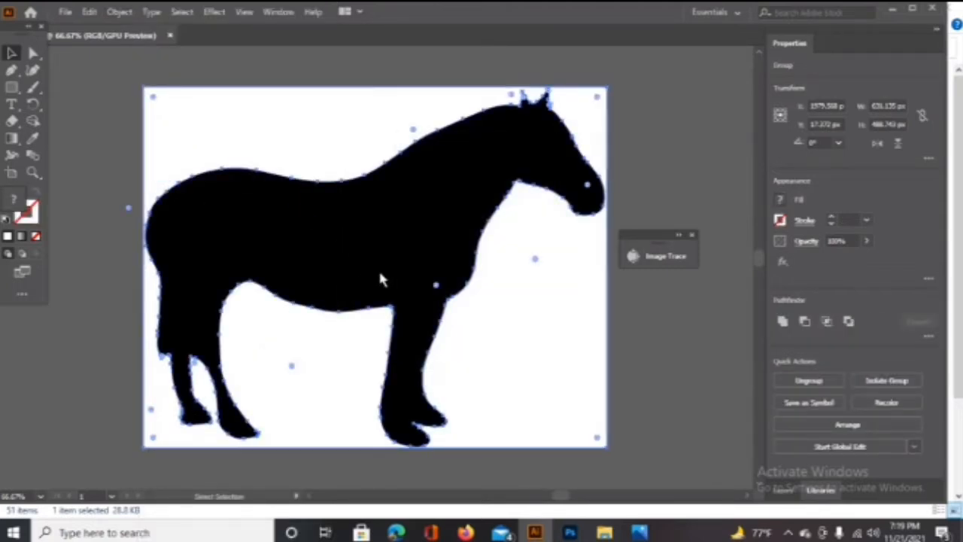
- Ungroup the expanded horse trace twice so its shapes are separate objects
key(ctrl+minus)
key(ctrl+minus)
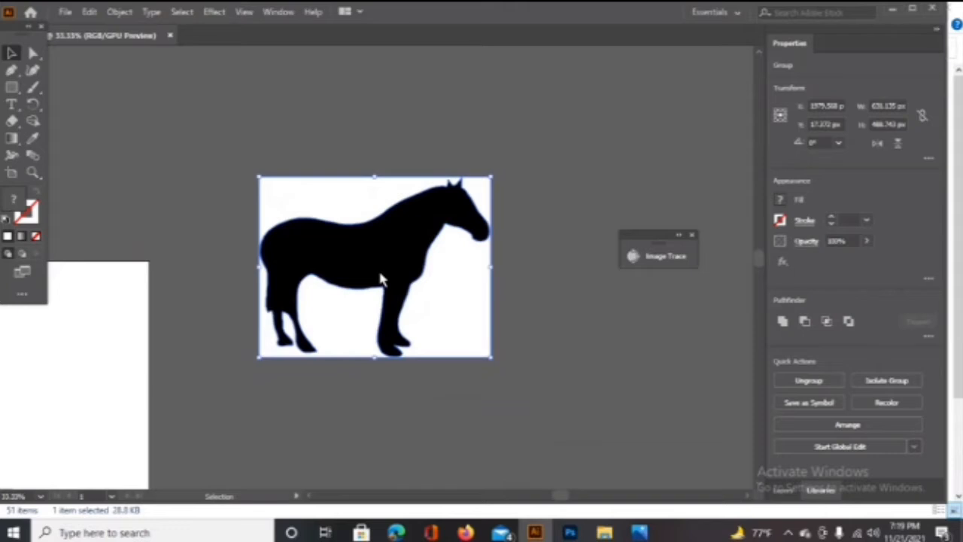
right_click(355, 243)
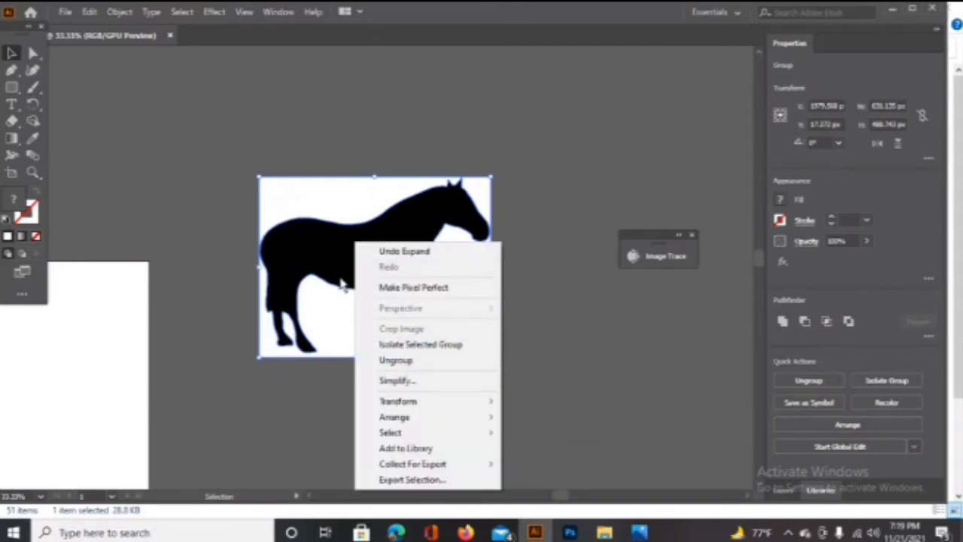
click(406, 360)
right_click(340, 238)
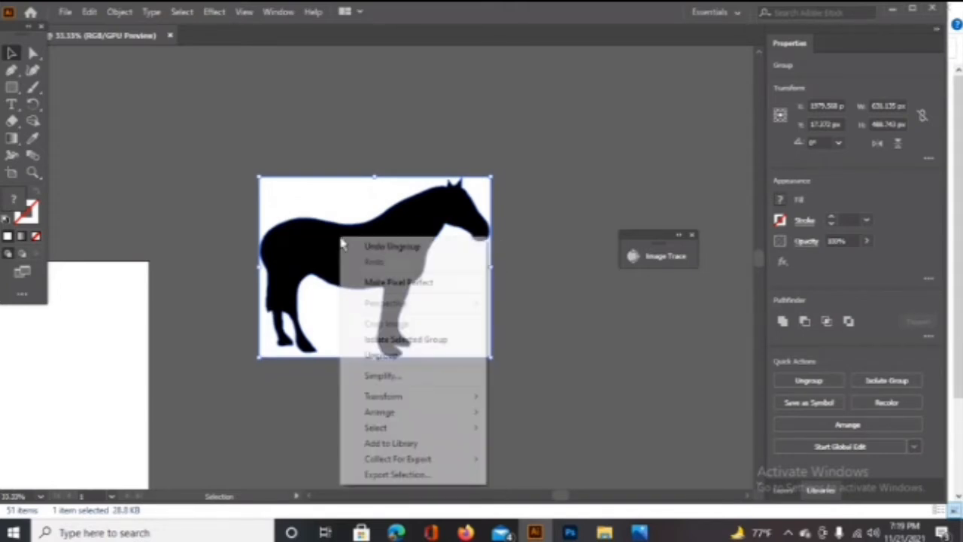
click(413, 376)
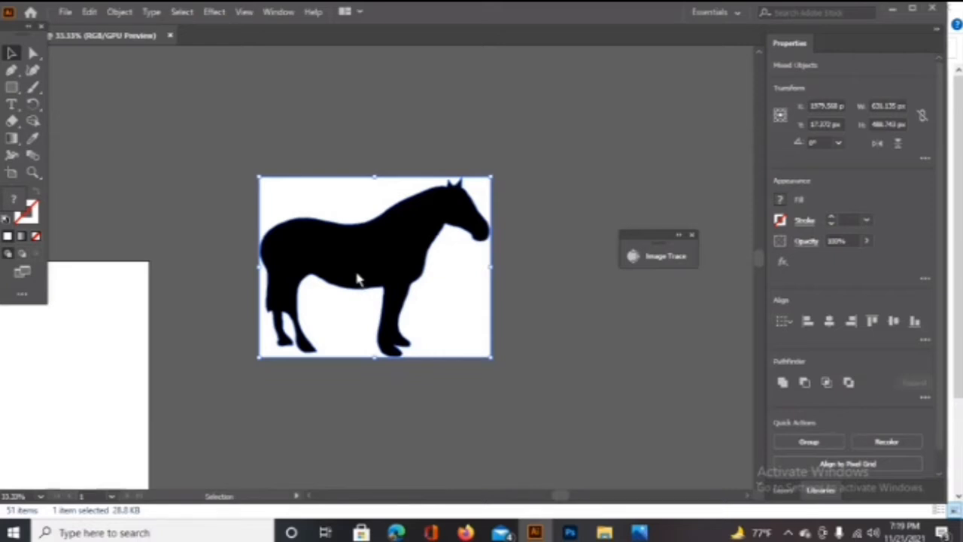
- Duplicate the traced horse up and to the left, and move the original black silhouette off its white background
drag(358, 279, 142, 82)
drag(377, 262, 592, 94)
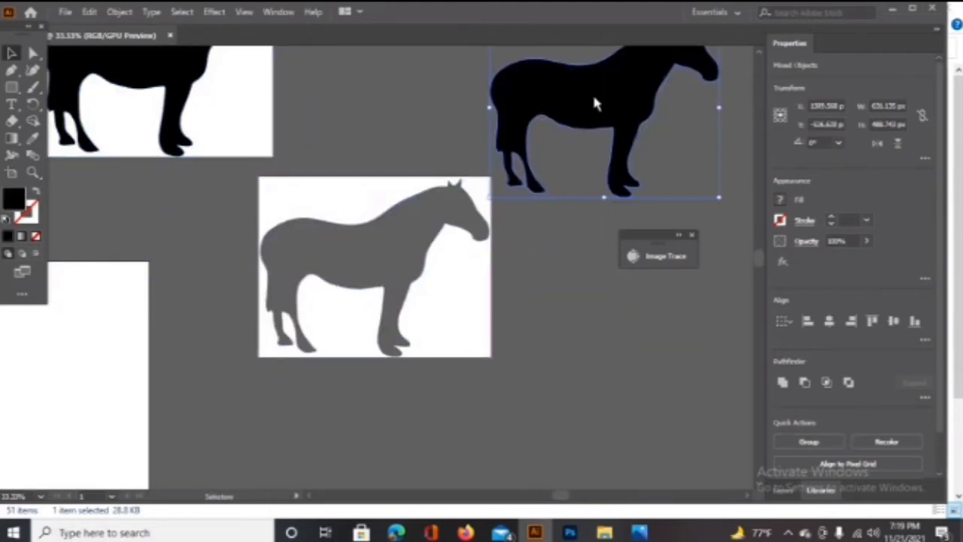
click(337, 215)
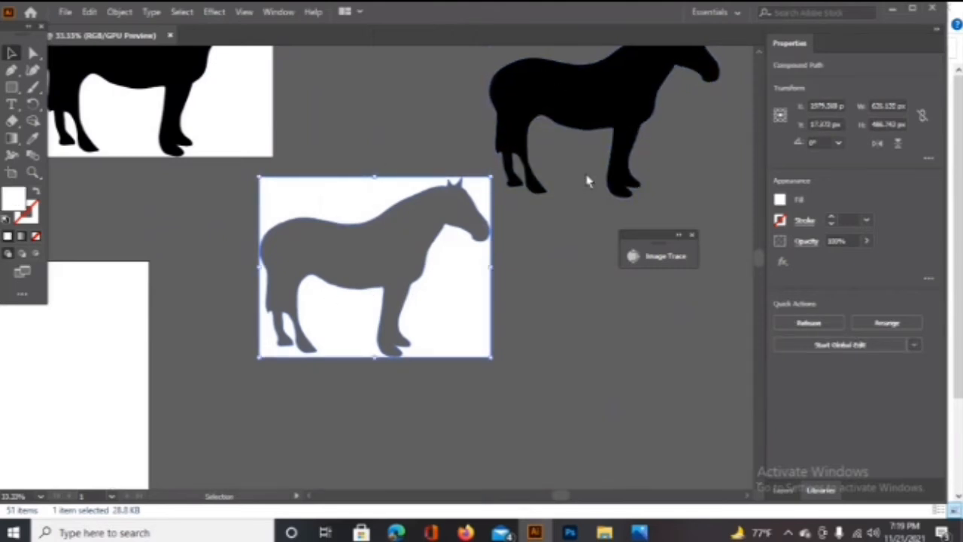
- Delete the traces' white background shapes and move one black horse silhouette to the middle of the artboard
scroll(587, 178, up, 3)
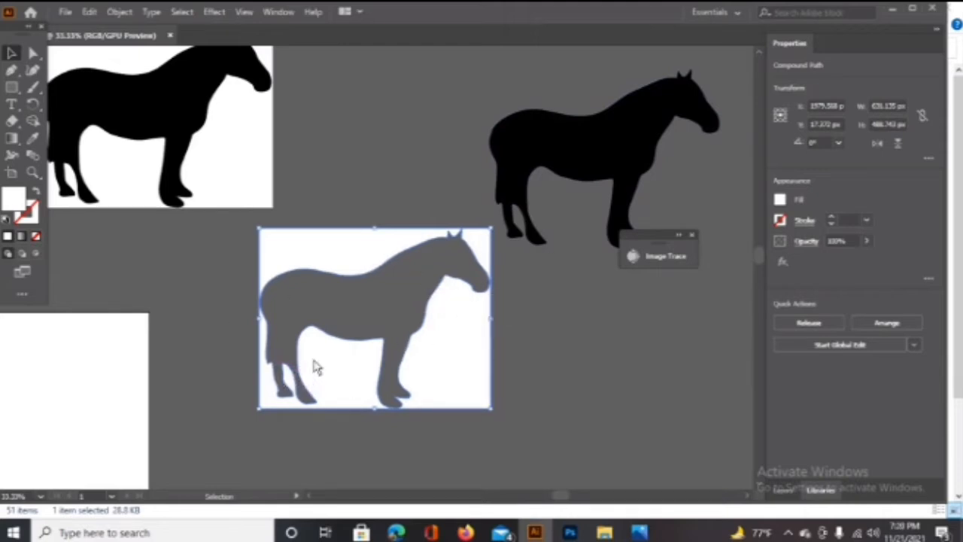
key(Delete)
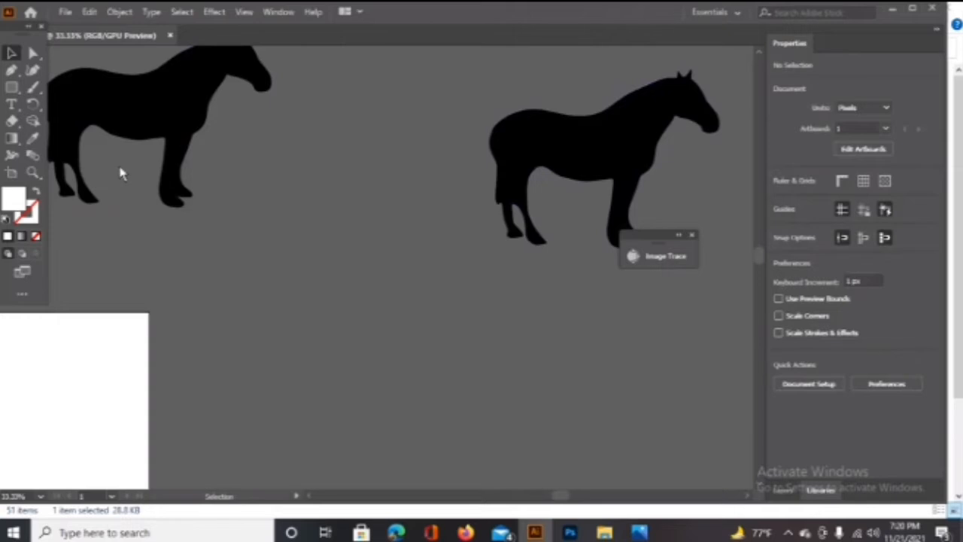
scroll(256, 260, up, 3)
drag(581, 279, 74, 461)
scroll(74, 461, down, 4)
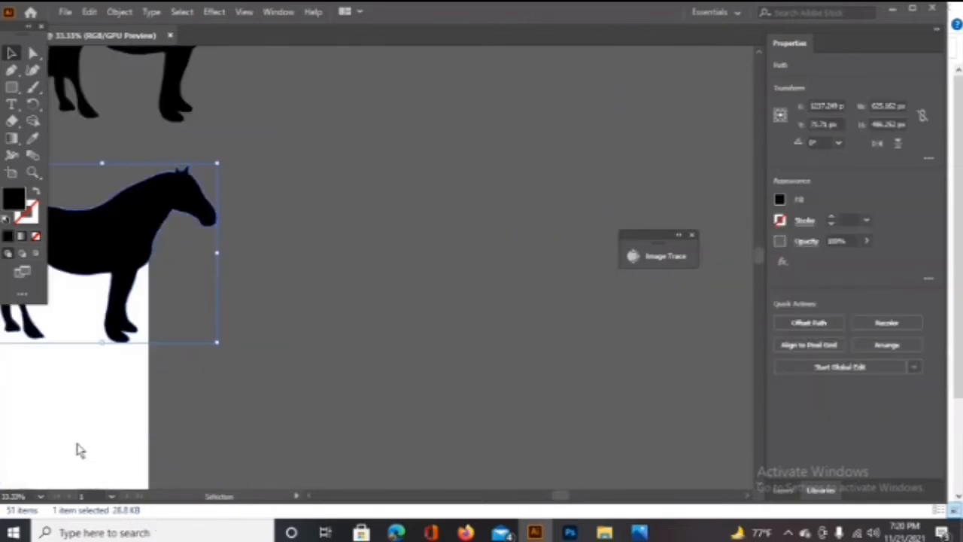
key(ctrl+minus)
key(ctrl+minus)
key(ctrl+minus)
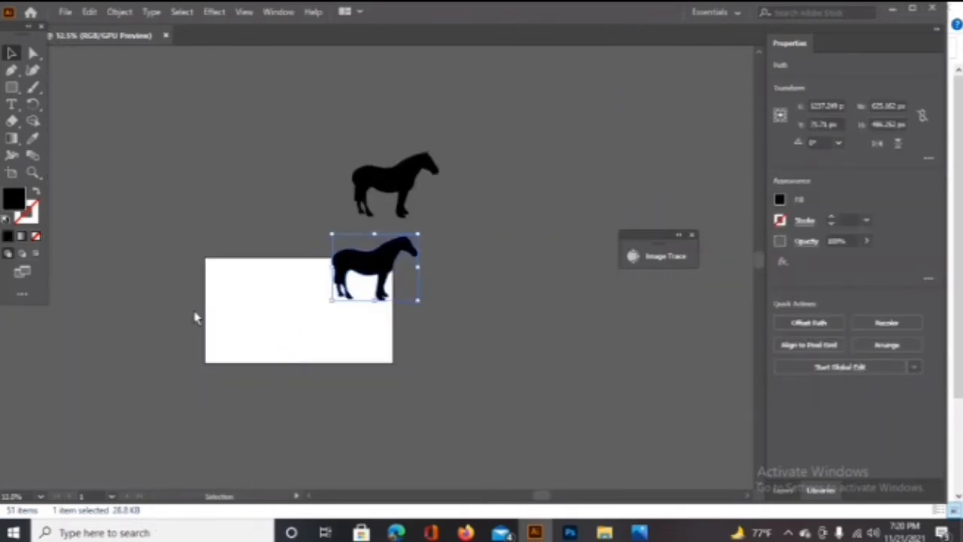
drag(385, 275, 316, 312)
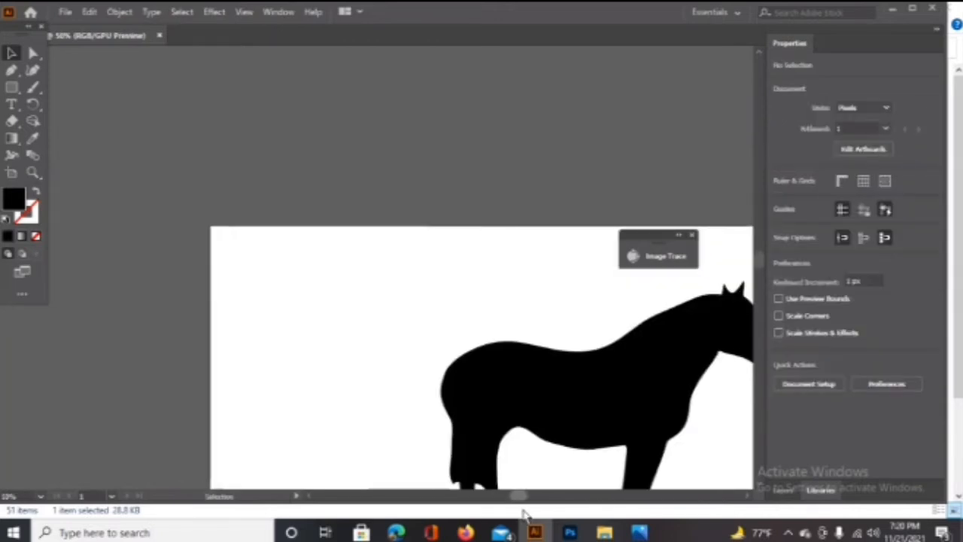
- Close the floating Image Trace panel so it no longer covers the artwork
drag(522, 508, 530, 507)
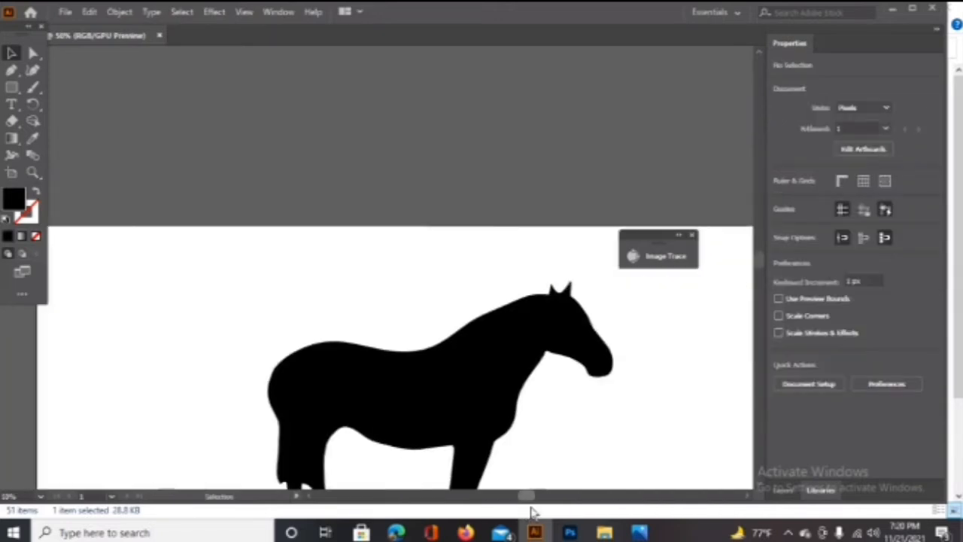
scroll(515, 466, down, 5)
scroll(512, 446, up, 2)
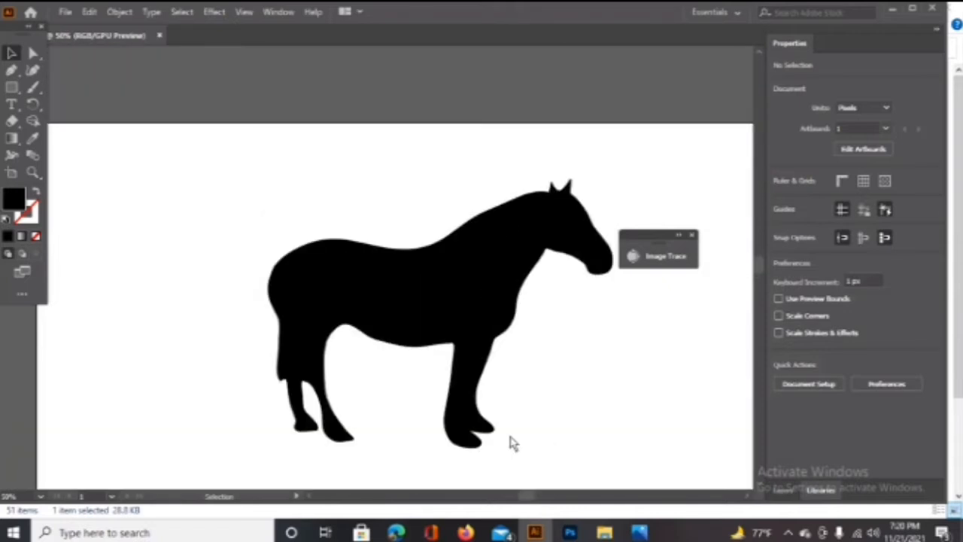
click(693, 236)
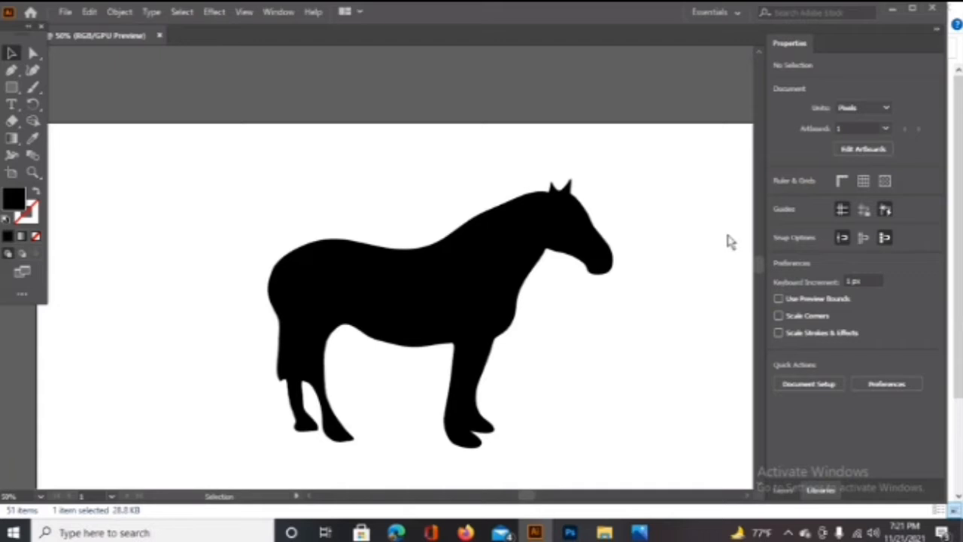
- Cut three slanted stripes across the horse's muzzle and face with the Eraser tool
key(ctrl+plus)
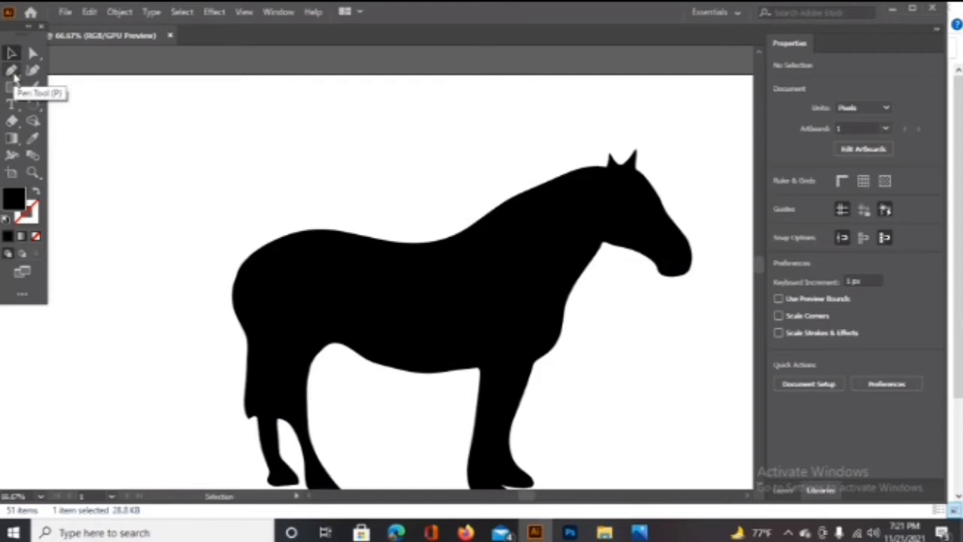
drag(13, 75, 51, 72)
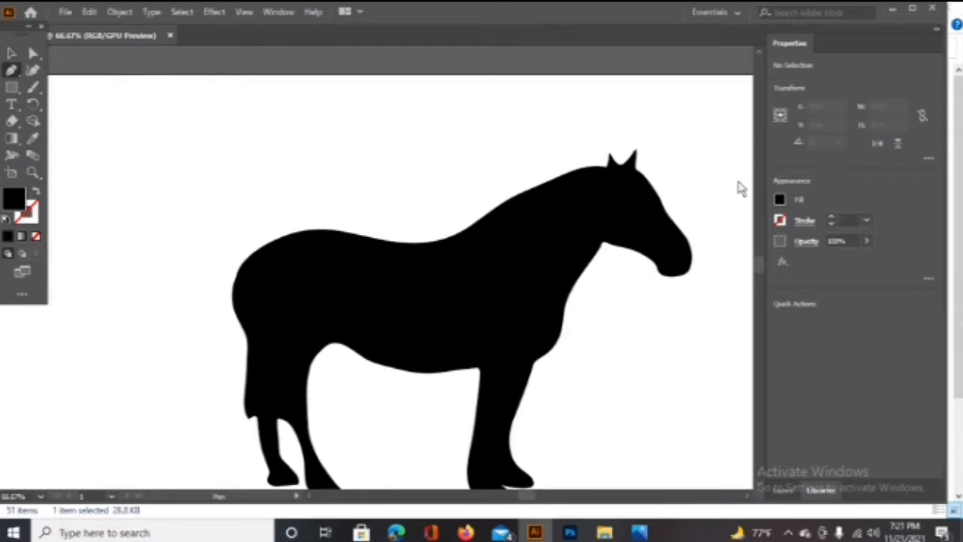
key(ctrl+plus)
key(ctrl+plus)
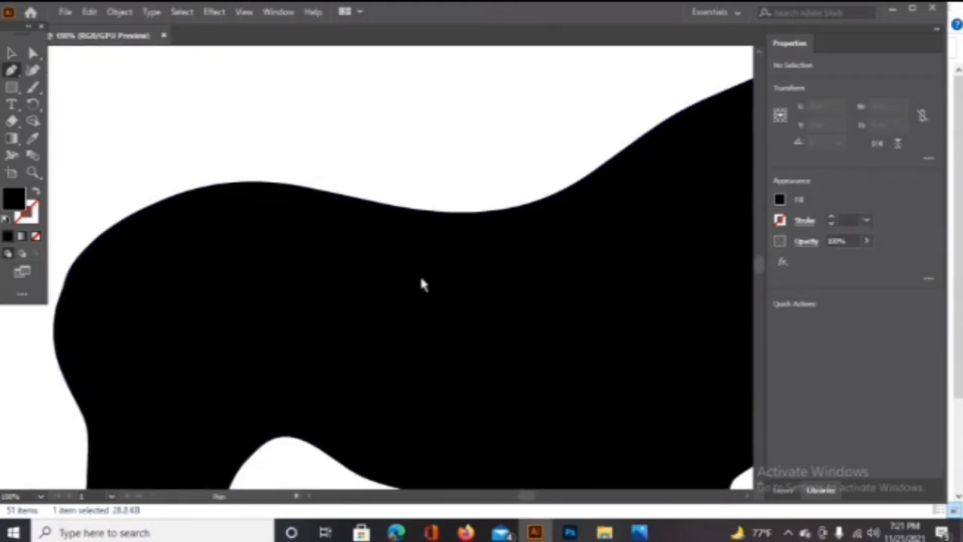
click(749, 497)
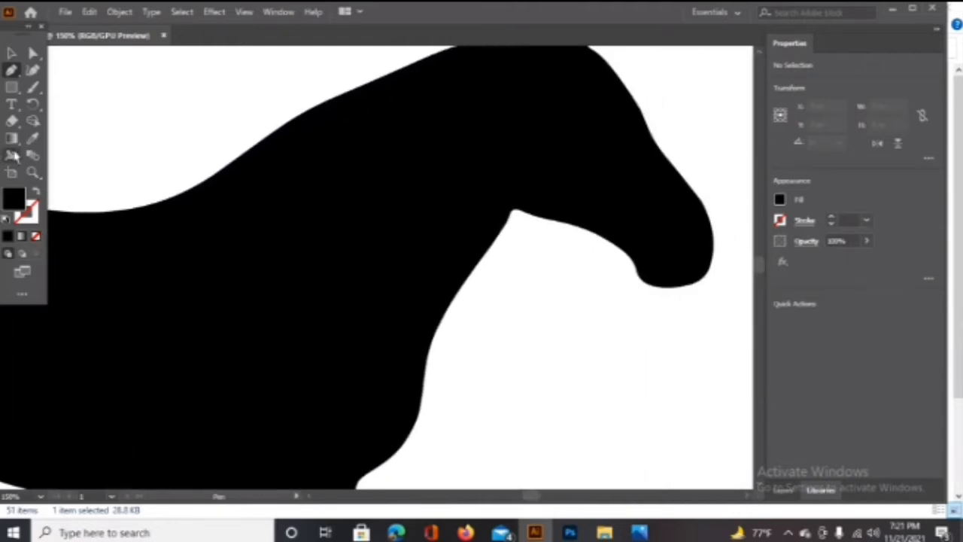
click(13, 121)
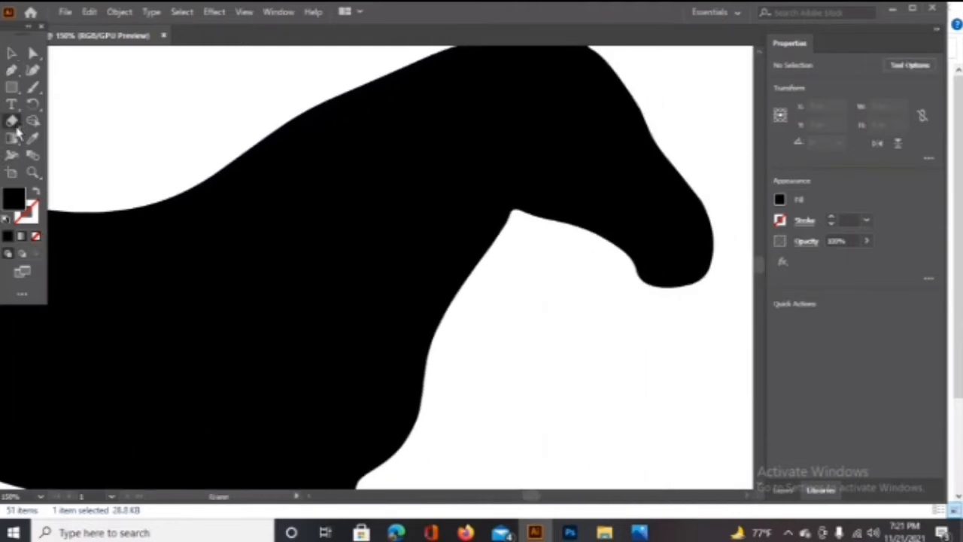
right_click(16, 127)
click(51, 128)
scroll(342, 142, up, 3)
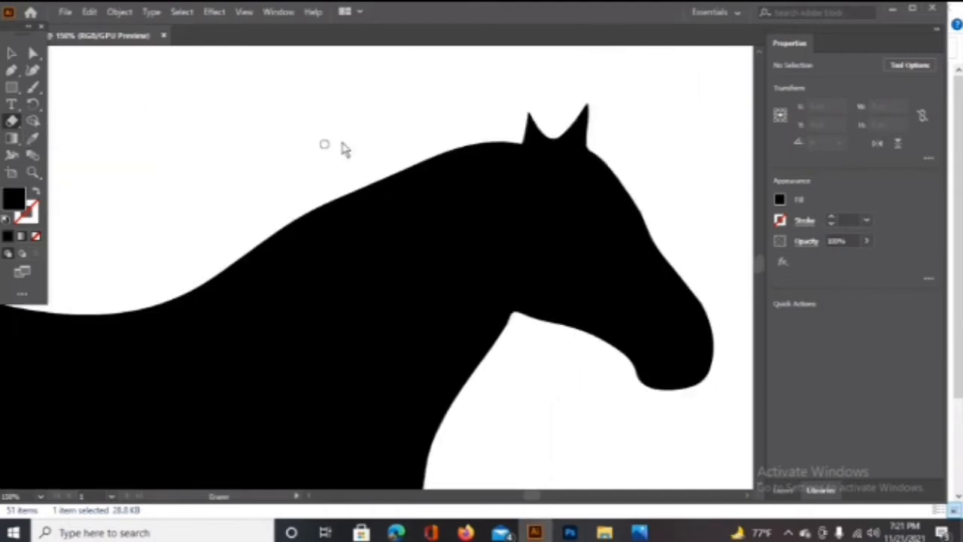
scroll(342, 148, up, 2)
scroll(601, 218, up, 2)
scroll(606, 211, down, 3)
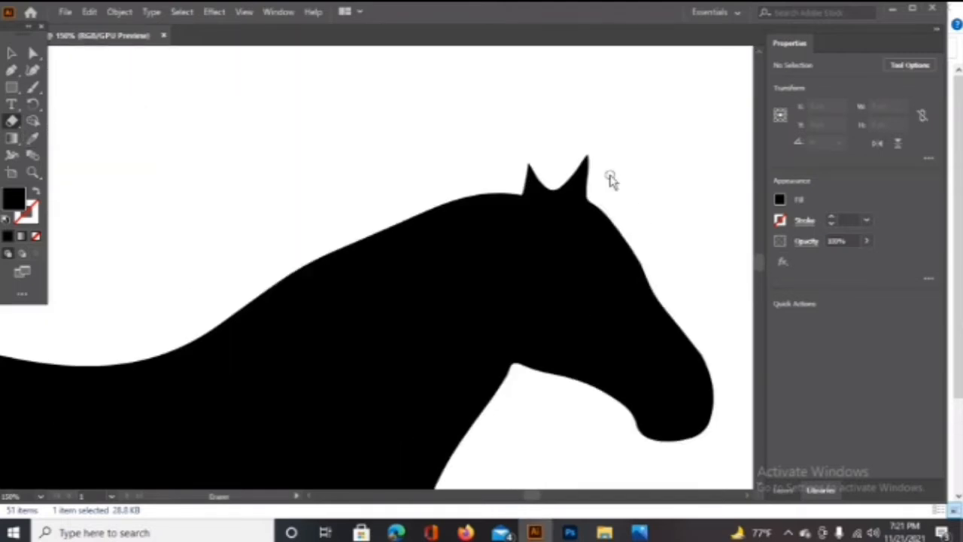
scroll(705, 316, down, 3)
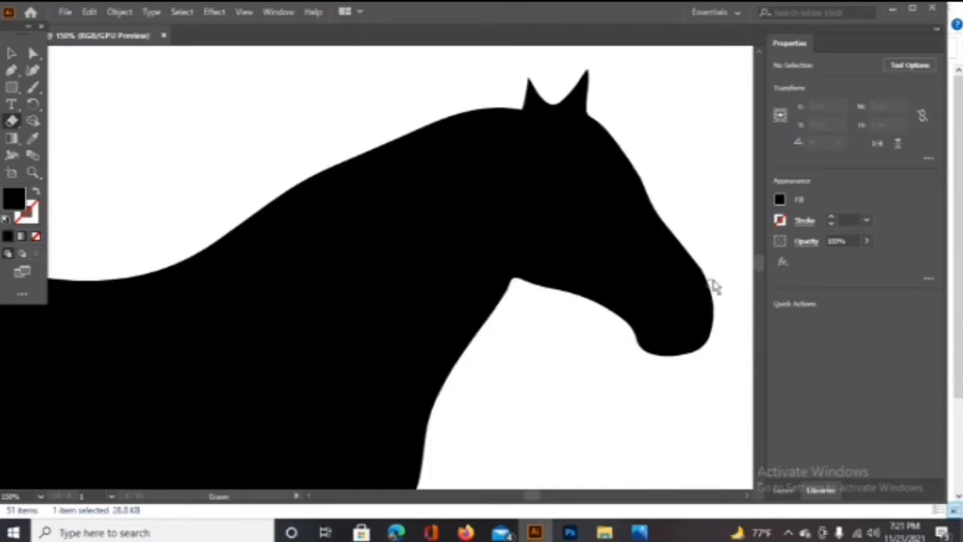
drag(710, 301, 639, 347)
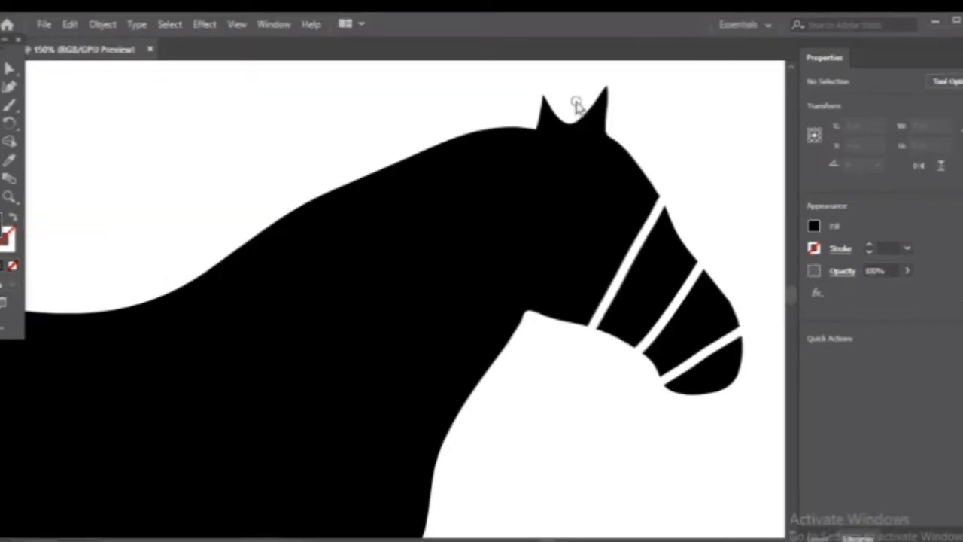
- Erase four curved stripes across the horse, from between the ears along the neck to the shoulder and chest
mouse_move(576, 105)
mouse_down()
mouse_move(573, 208)
mouse_move(548, 301)
mouse_move(528, 305)
mouse_up()
mouse_move(531, 359)
mouse_down()
mouse_move(499, 318)
mouse_move(455, 82)
mouse_up()
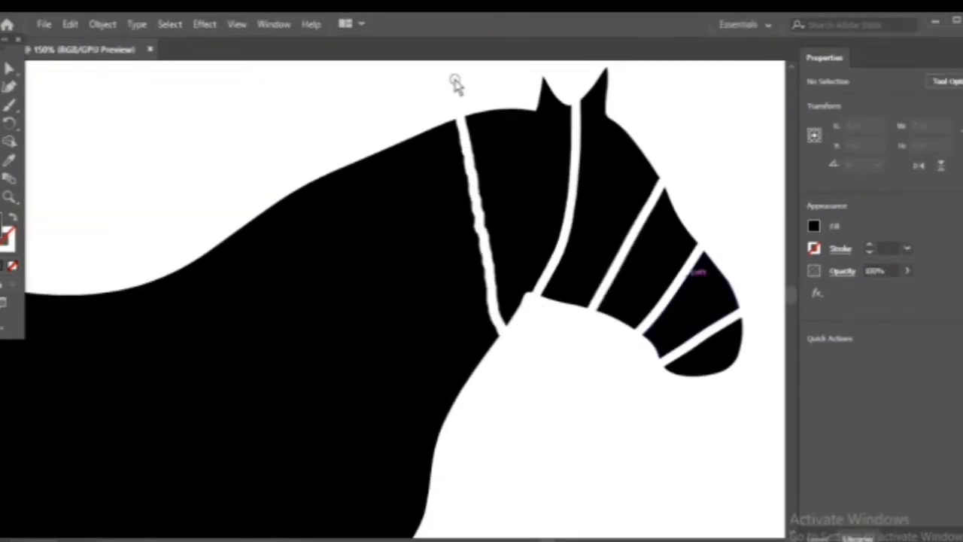
scroll(440, 322, down, 3)
mouse_move(441, 322)
mouse_down()
mouse_move(361, 132)
mouse_move(316, 52)
mouse_up()
scroll(321, 279, up, 2)
scroll(323, 284, down, 2)
scroll(421, 440, up, 1)
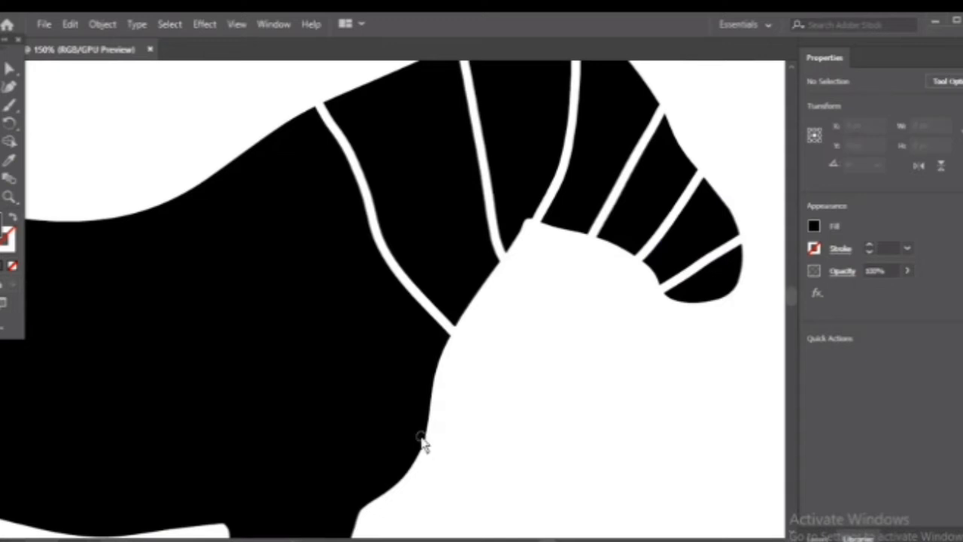
key(ctrl+minus)
right_click(1, 151)
click(56, 142)
mouse_move(253, 216)
mouse_down()
mouse_move(315, 262)
mouse_move(394, 432)
mouse_up()
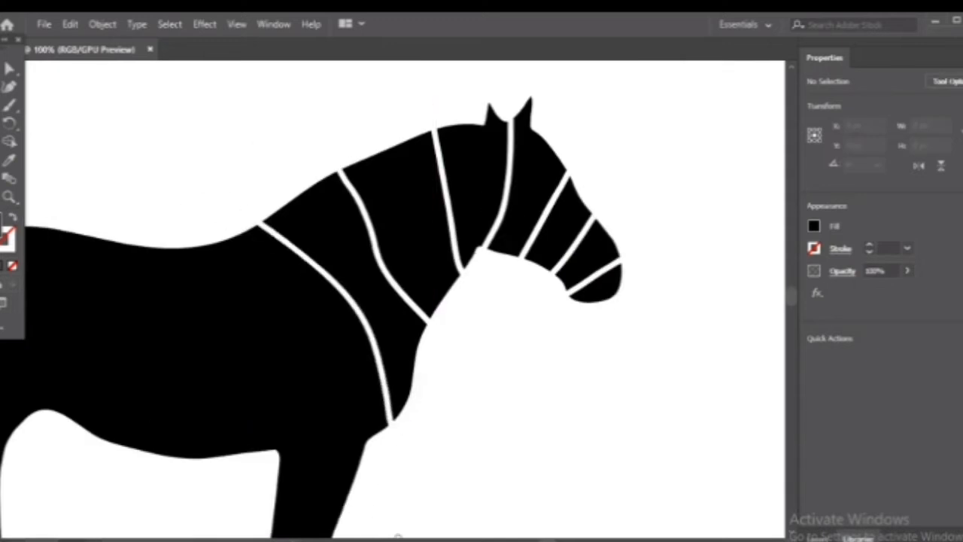
- Erase three stripes across the horse's front leg, at its top, at mid-height and just above the hoof
drag(397, 538, 364, 538)
scroll(451, 452, down, 1)
scroll(434, 382, down, 3)
mouse_move(472, 370)
mouse_down()
mouse_move(594, 348)
mouse_move(480, 360)
mouse_move(541, 335)
mouse_up()
scroll(354, 376, down, 5)
scroll(572, 343, down, 4)
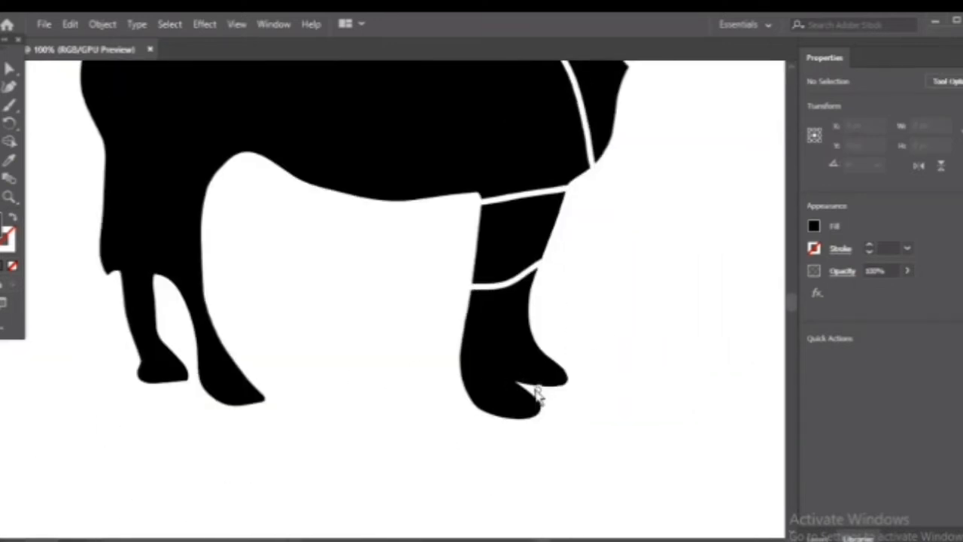
drag(537, 393, 460, 334)
- Erase four stripes across the horse's torso between the back and the belly, three of them fanning out from the dip of the back
scroll(161, 105, up, 9)
drag(394, 150, 459, 370)
mouse_move(307, 148)
mouse_down()
mouse_move(280, 332)
mouse_move(401, 162)
mouse_move(595, 340)
mouse_up()
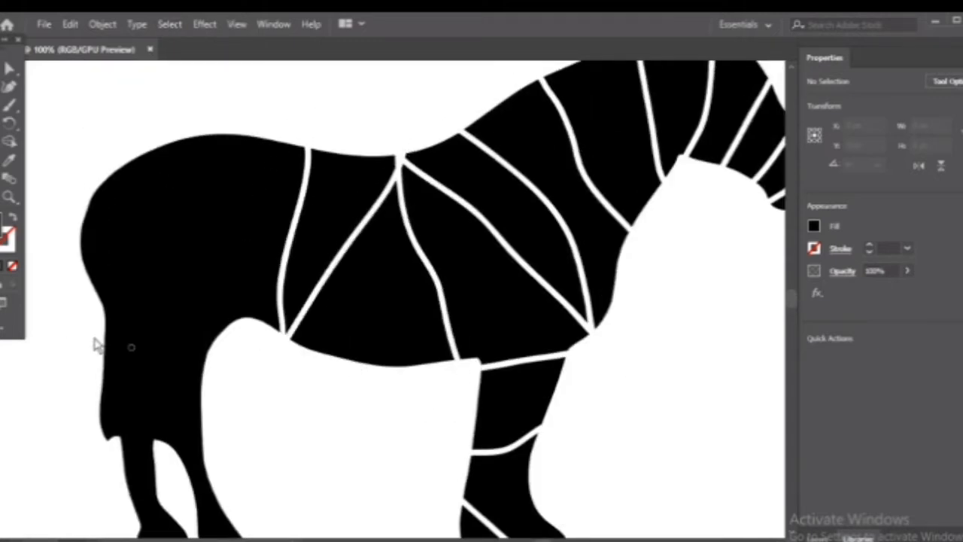
- Erase curved stripes across the horse's rump and thigh and shorter stripes across both hind legs
drag(490, 539, 472, 539)
mouse_move(572, 134)
mouse_down()
mouse_move(605, 319)
mouse_move(479, 322)
mouse_up()
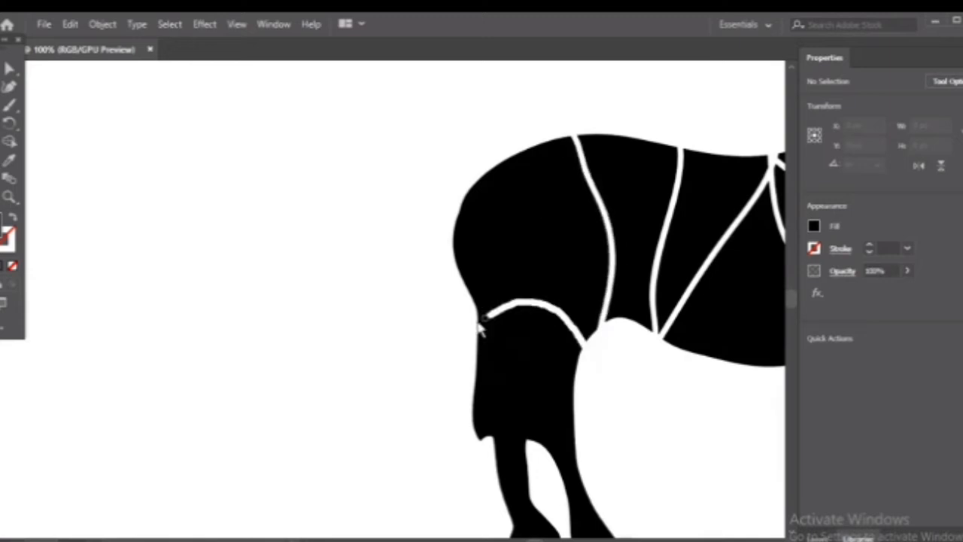
drag(456, 217, 608, 334)
scroll(611, 344, down, 3)
drag(527, 214, 538, 346)
drag(560, 381, 577, 368)
drag(498, 389, 530, 376)
drag(475, 297, 542, 293)
key(ctrl+minus)
key(ctrl+minus)
key(ctrl+minus)
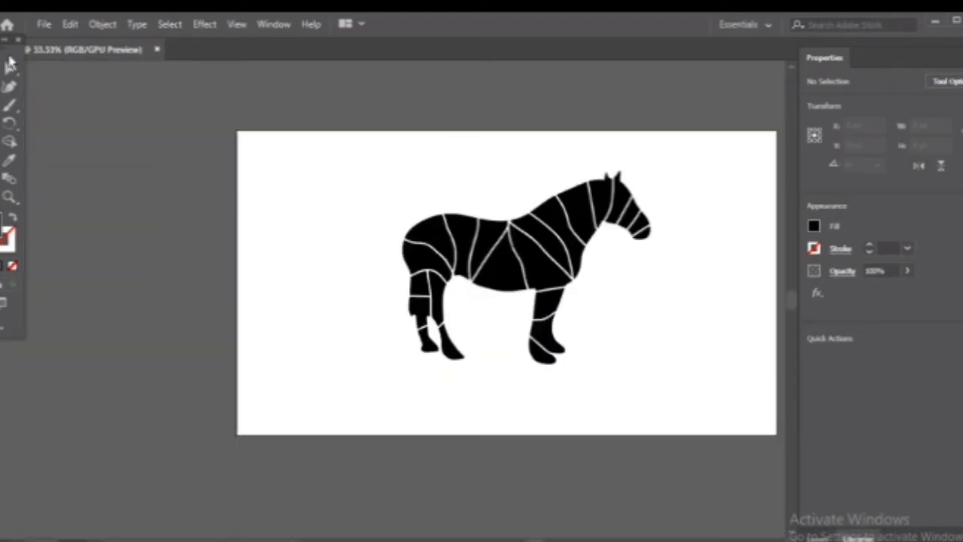
click(10, 65)
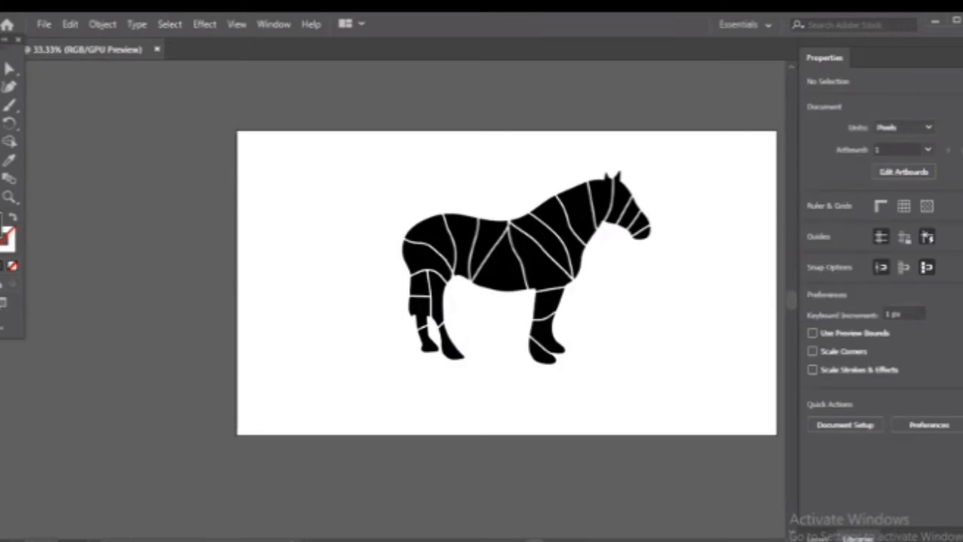
key(t)
click(298, 153)
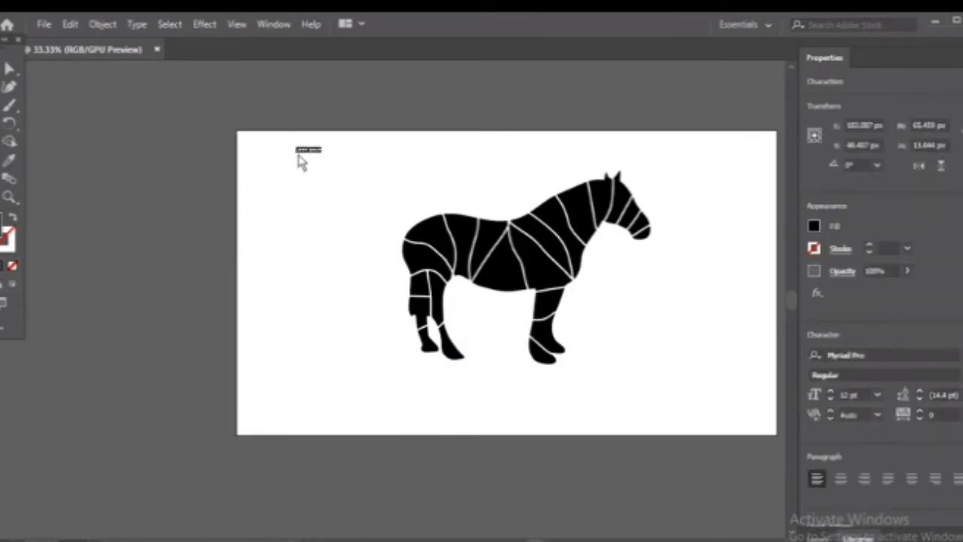
text(avhi)
click(10, 68)
drag(305, 154, 349, 170)
key(Delete)
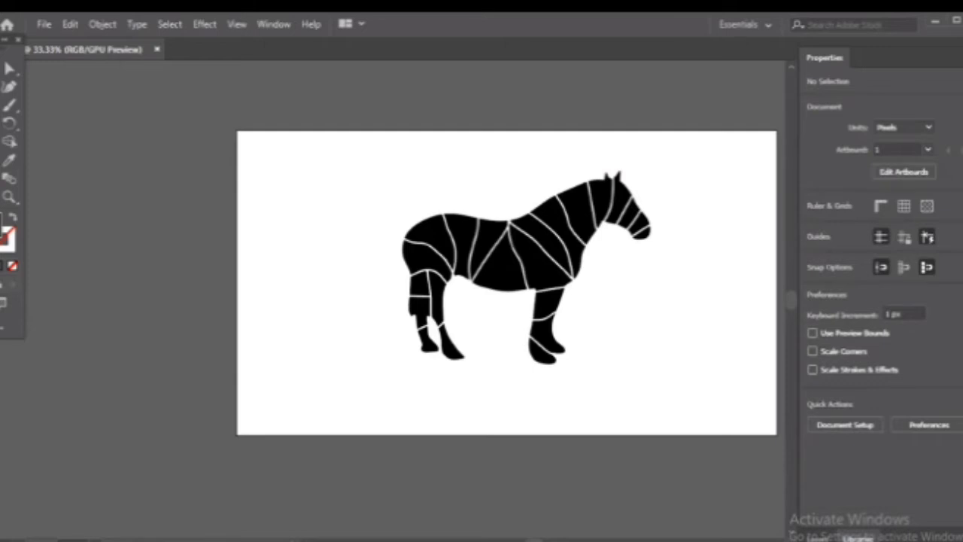
- Add the text AVHI near the artboard's upper-left corner and enlarge it
key(t)
click(275, 163)
text(Avhi)
click(307, 183)
click(282, 161)
drag(286, 165, 319, 173)
- Add the text OVI below AVHI and stretch it wider
click(2, 124)
click(19, 128)
click(266, 211)
text(OVI)
key(Escape)
drag(276, 216, 317, 218)
- Add the text RANU below the OVI text
click(1, 124)
click(270, 264)
click(258, 241)
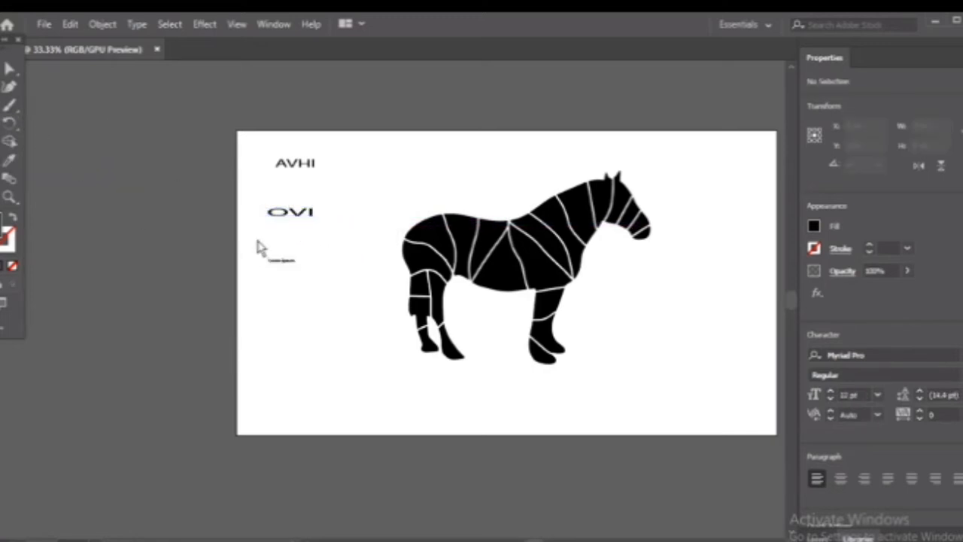
key(ctrl+plus)
key(ctrl+plus)
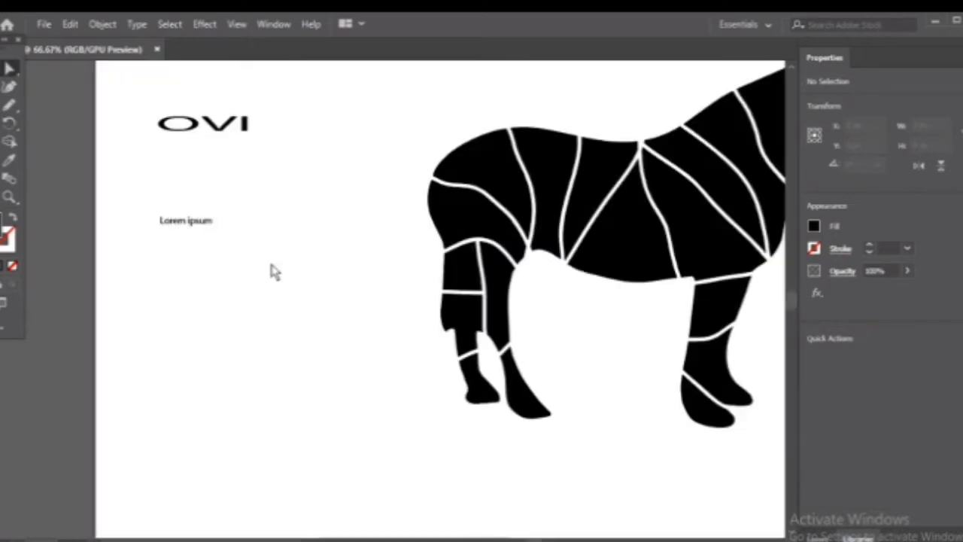
click(3, 124)
click(169, 246)
text(RANU)
click(9, 69)
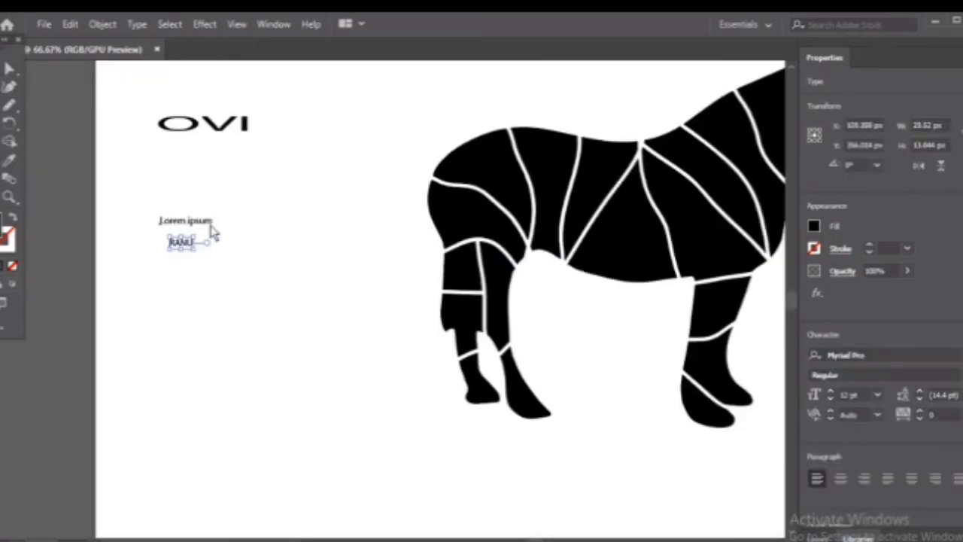
- Delete the stray Lorem ipsum placeholder and enlarge the RANU text
click(209, 222)
key(Delete)
click(183, 247)
drag(193, 249, 261, 271)
click(128, 243)
- Add the text CHAN below RANU and enlarge it
scroll(174, 225, down, 2)
click(3, 123)
click(169, 231)
text(q)
click(3, 69)
drag(195, 234, 251, 247)
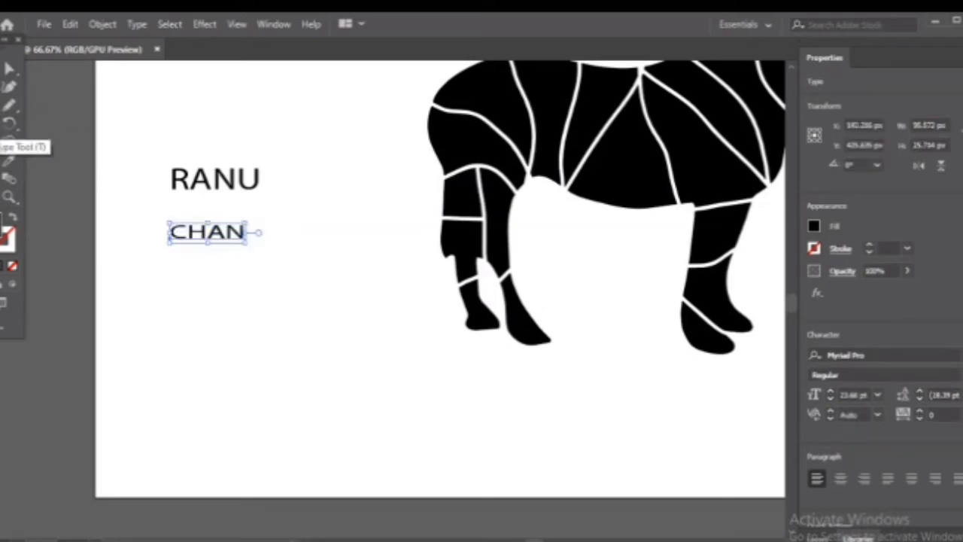
- Add the text TPJDUDIG below CHAN and enlarge it
click(4, 140)
click(178, 285)
key(BackSpace)
click(3, 68)
drag(214, 289, 273, 303)
- Add the text QWERTYUIO below TPJDUDIG and enlarge it
click(3, 129)
click(181, 338)
text(QWERTYUIO)
click(3, 69)
drag(232, 342, 297, 349)
- Add the text GPWHDYUDJ in the gap between OVI and RANU and enlarge it
click(3, 128)
scroll(185, 155, up, 2)
click(173, 166)
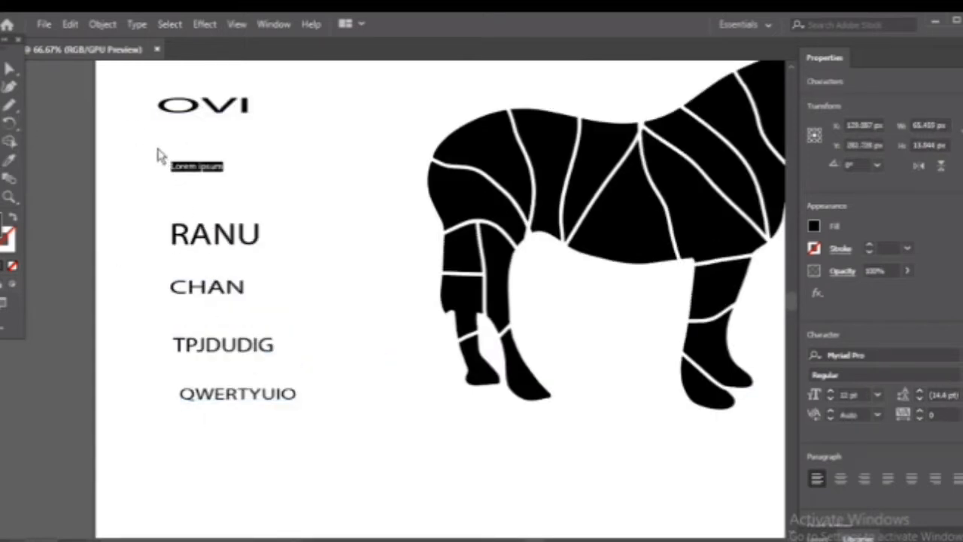
text(GPWHDYU)
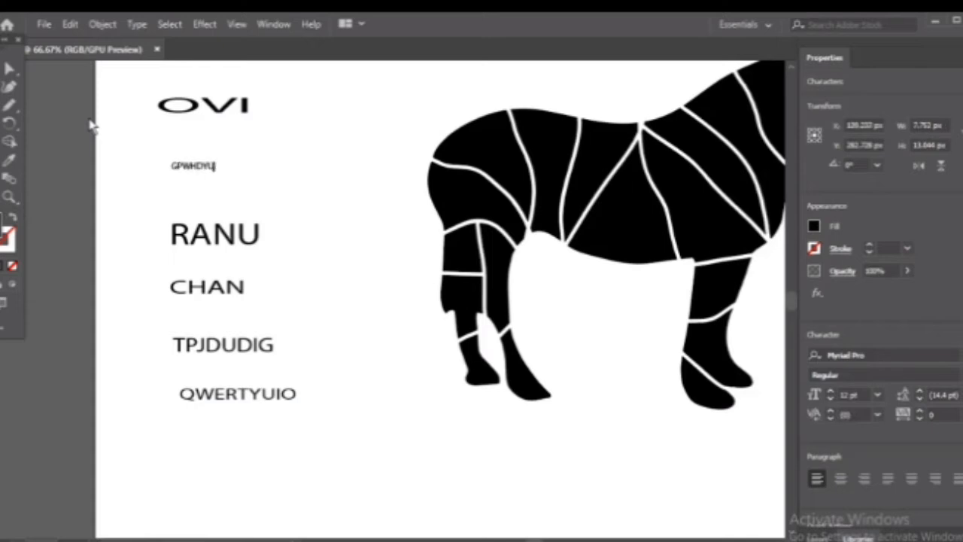
click(8, 68)
drag(225, 172, 308, 199)
click(151, 136)
- Change the fill colour of the AVHI text to red
scroll(151, 135, up, 3)
click(213, 119)
double_click(3, 225)
click(480, 202)
click(651, 201)
- Change the fill colour of the OVI text to blue, RGB 24, 24, 237
click(235, 221)
double_click(3, 225)
click(509, 260)
click(464, 209)
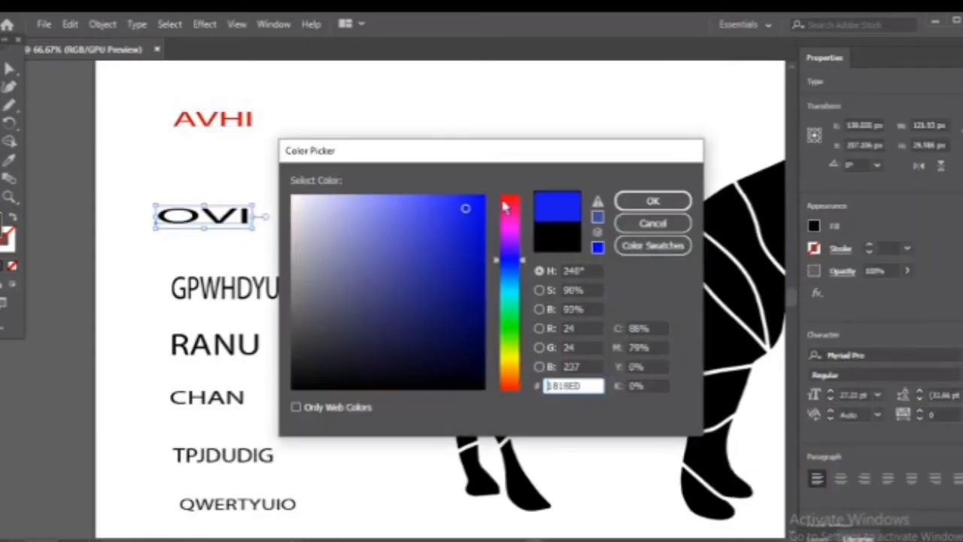
click(651, 201)
click(108, 270)
- Change the fill colour of the GPWHDYUDJ text to light green
click(199, 297)
double_click(3, 225)
click(509, 343)
click(406, 210)
click(651, 200)
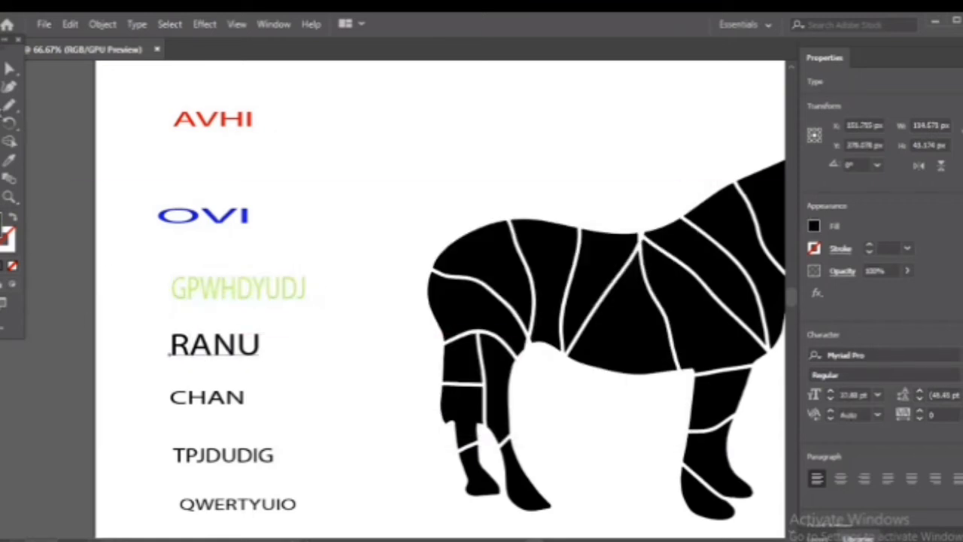
- Change the fill colour of the RANU text to purple
click(194, 355)
double_click(3, 225)
click(510, 222)
click(474, 215)
click(652, 201)
- Change the fill colour of the CHAN text to turquoise
click(200, 400)
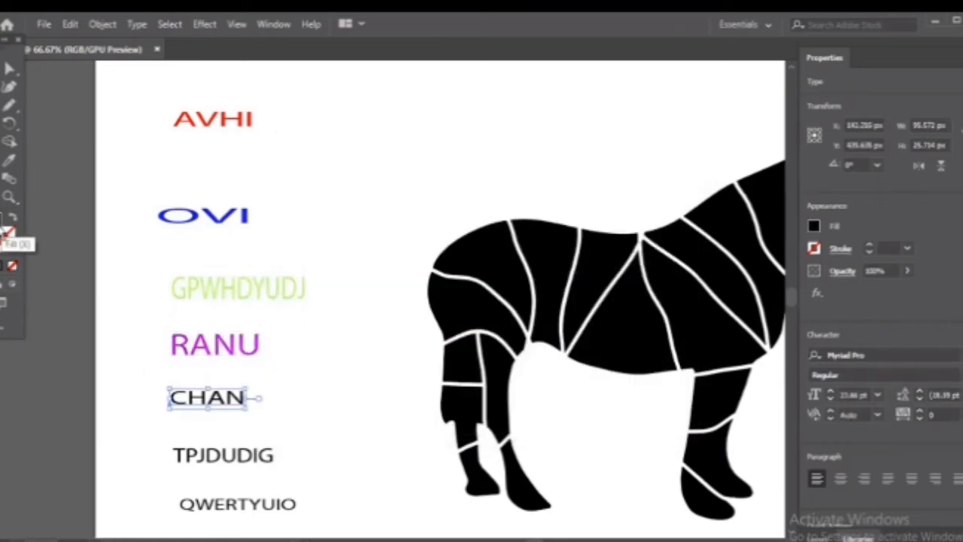
double_click(3, 225)
click(509, 295)
click(471, 200)
click(651, 201)
- Change the fill colour of the TPJDUDIG text to yellow
scroll(410, 221, down, 1)
click(225, 382)
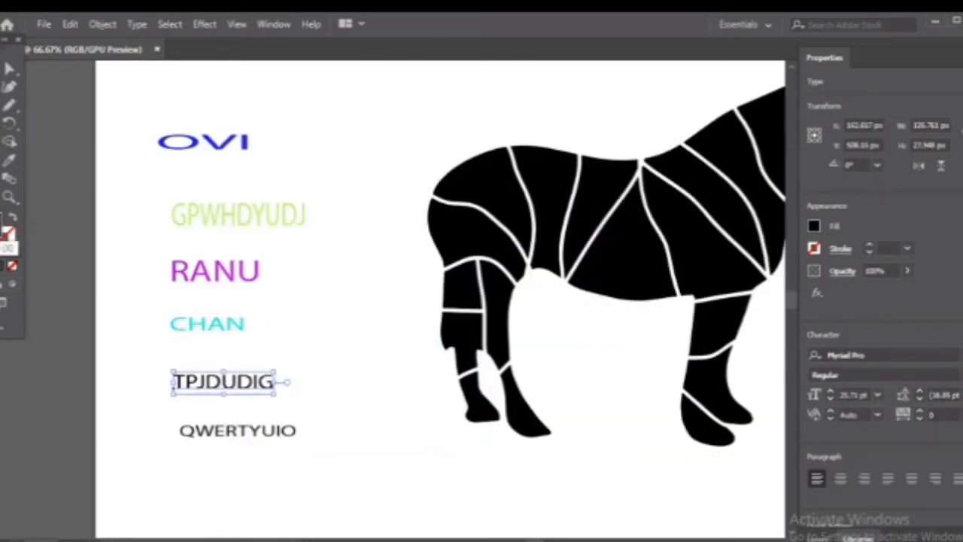
double_click(3, 225)
click(509, 359)
click(472, 208)
click(651, 201)
- Change the fill colour of the QWERTYUIO text to light blue
double_click(250, 431)
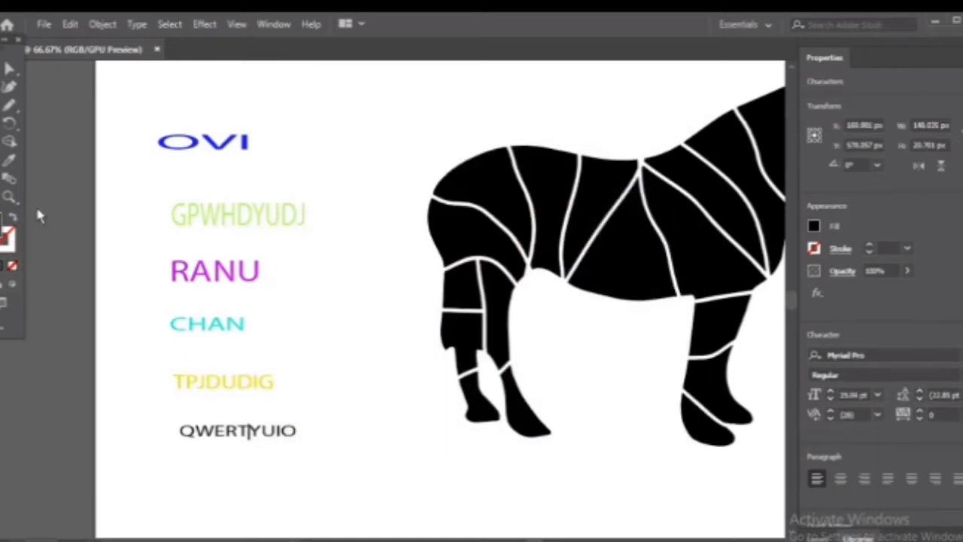
click(287, 467)
double_click(3, 225)
click(509, 282)
click(484, 204)
click(652, 201)
- Move the red AVHI text onto the lowest muzzle segment of the horse's head
scroll(335, 222, up, 5)
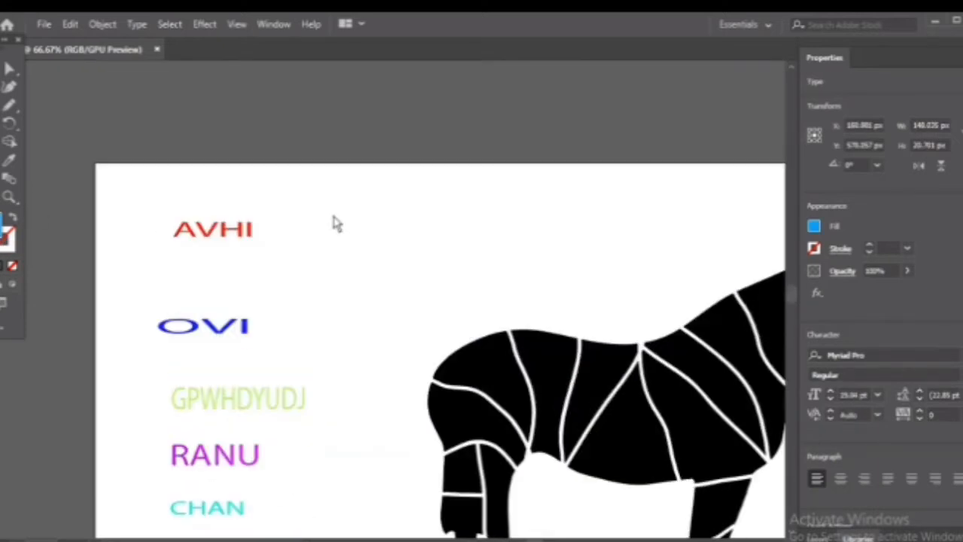
scroll(335, 222, down, 5)
click(525, 425)
scroll(419, 434, right, 6)
scroll(419, 434, up, 2)
scroll(418, 434, left, 4)
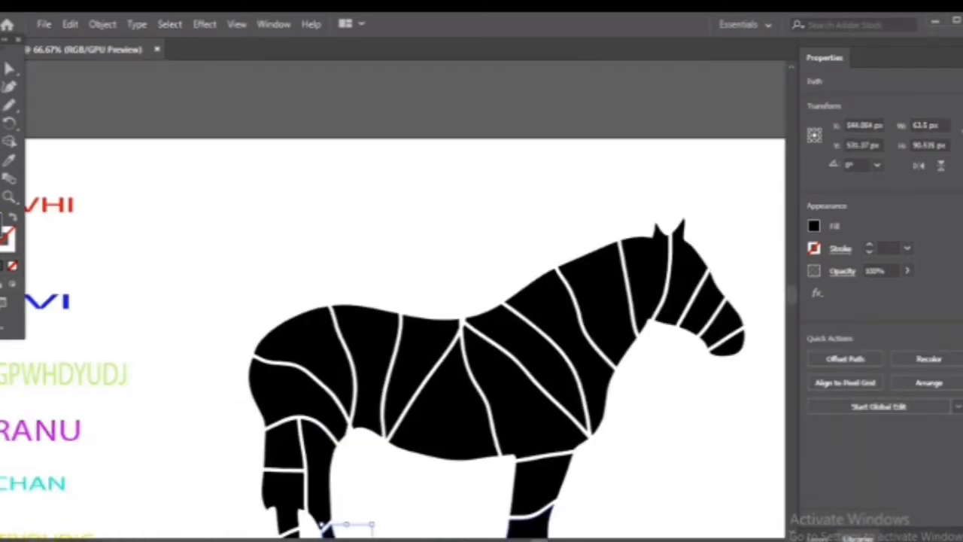
drag(80, 215, 756, 380)
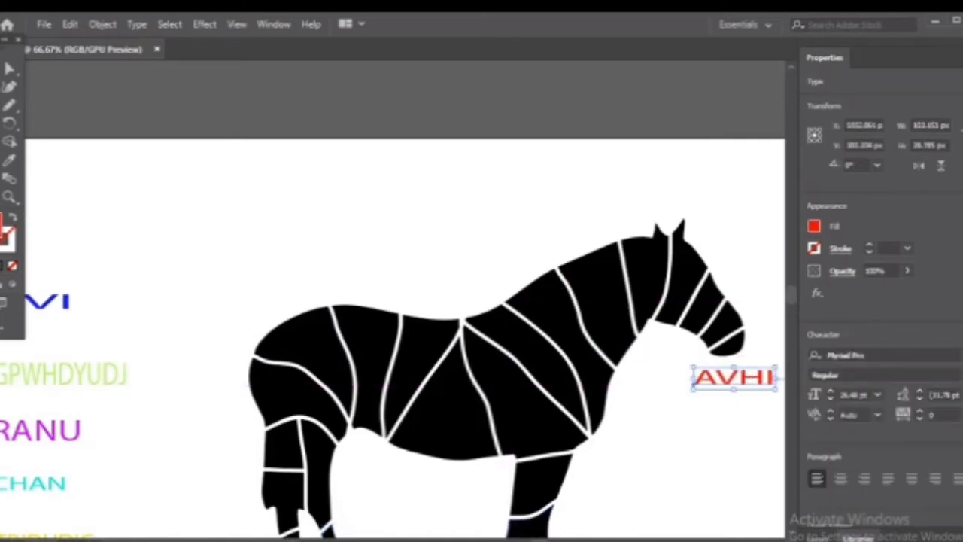
scroll(752, 380, right, 5)
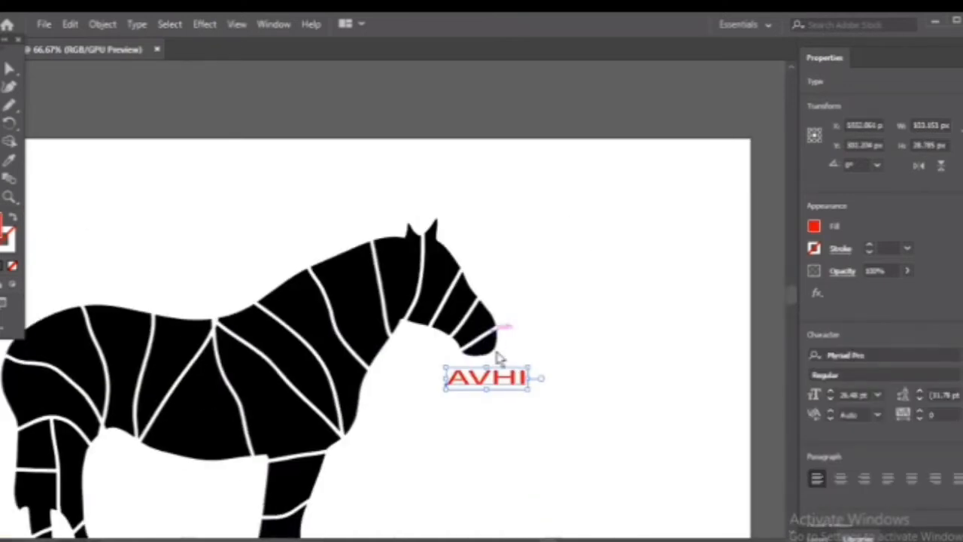
drag(502, 383, 516, 360)
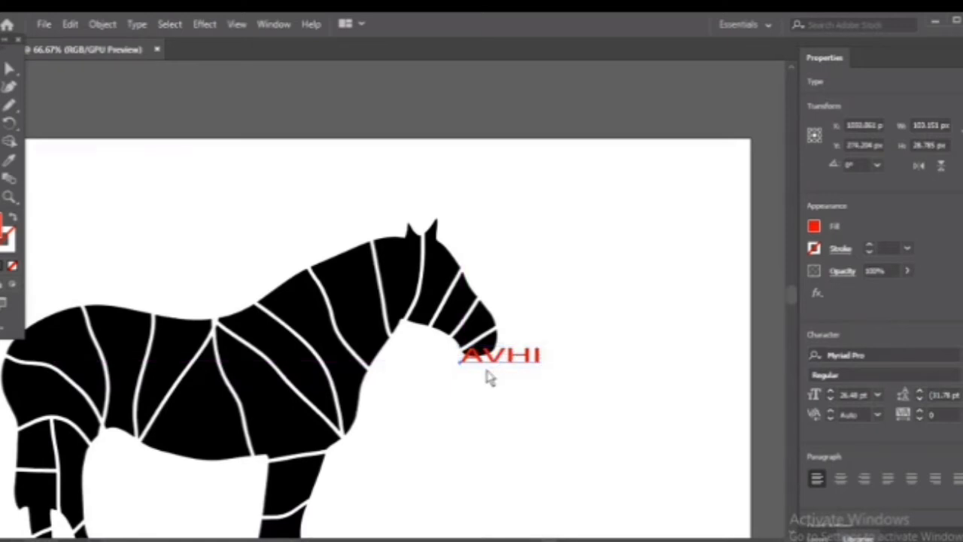
key(ctrl+equal)
key(ctrl+equal)
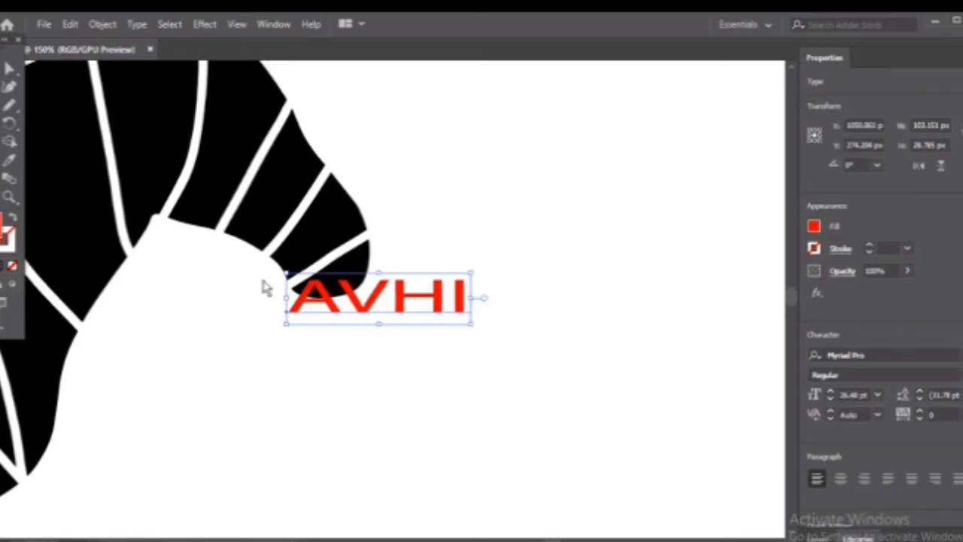
- Send the AVHI text to the back, behind the horse's muzzle segment
click(415, 226)
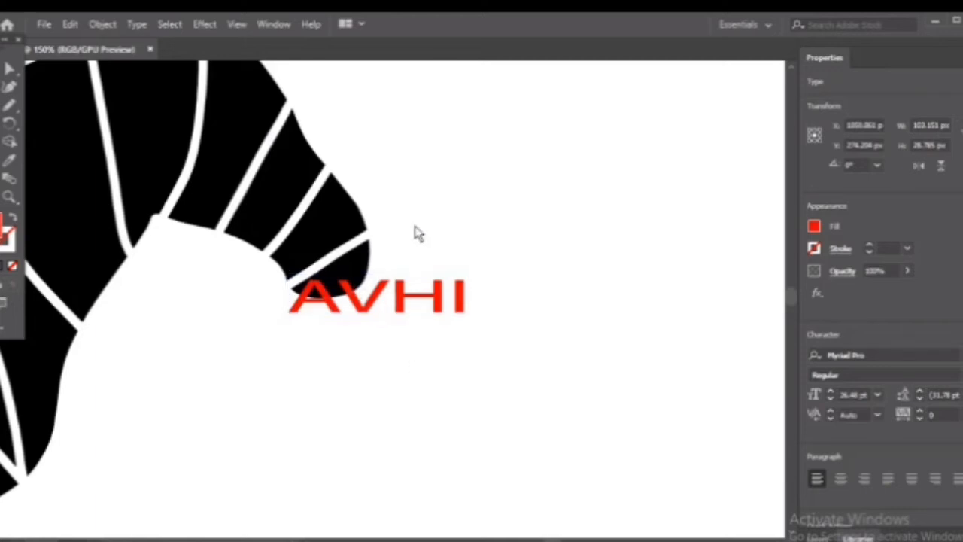
click(368, 270)
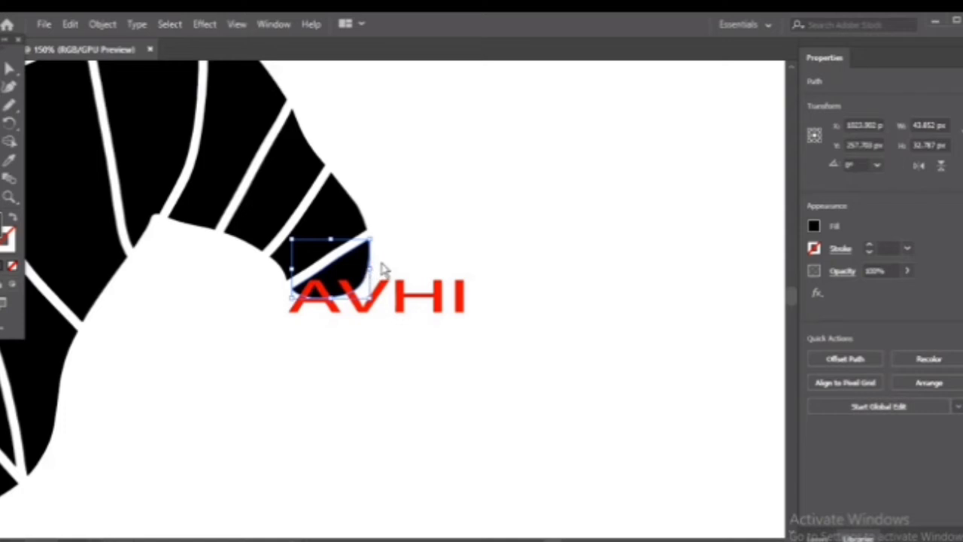
click(415, 312)
right_click(415, 313)
mouse_move(468, 494)
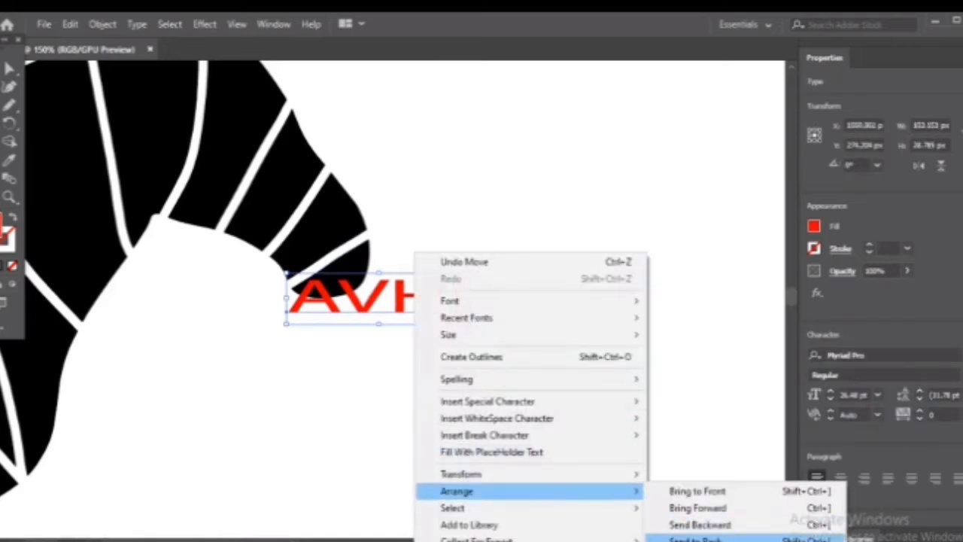
click(662, 538)
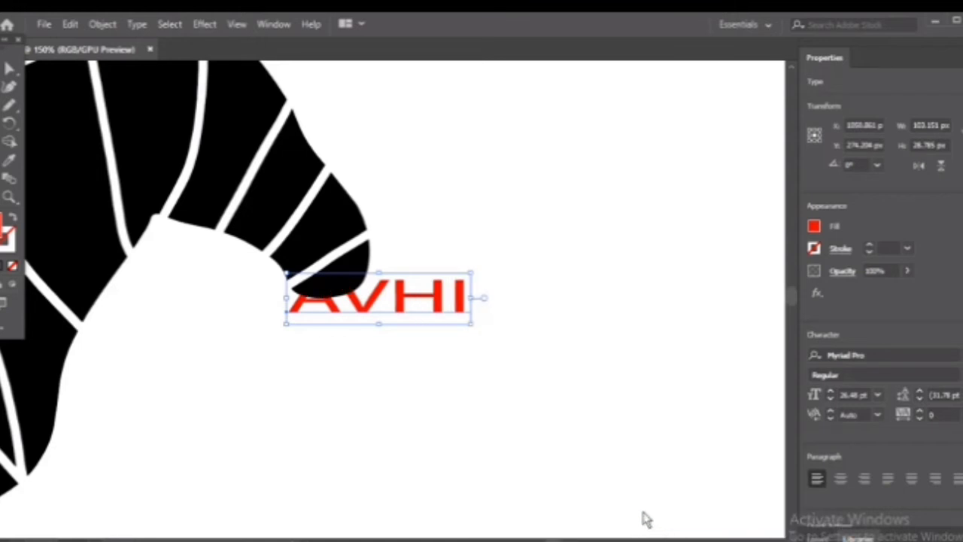
- Select the AVHI text with only the lowest muzzle segment and shape it into that segment with Envelope Distort, Make with Top Object
click(425, 215)
drag(423, 209, 358, 317)
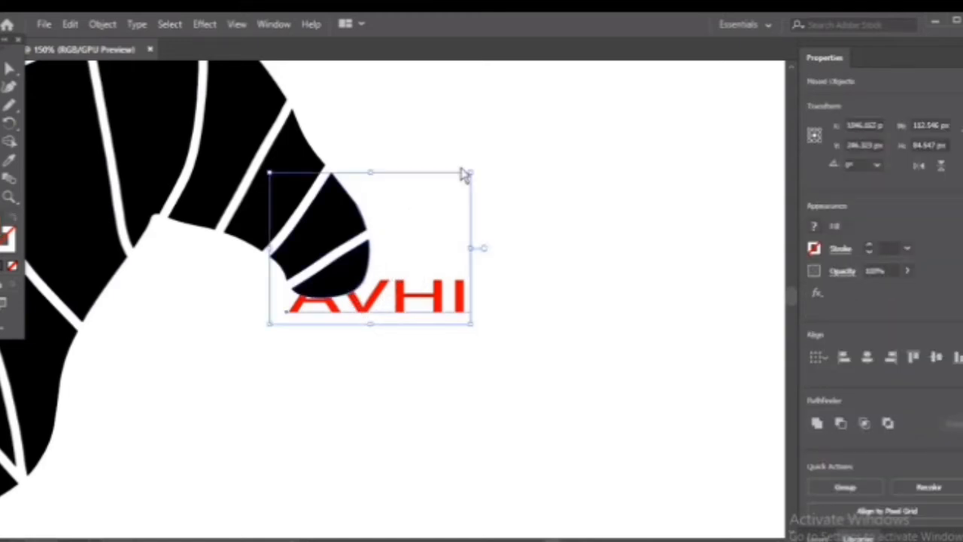
click(492, 151)
drag(271, 359, 355, 288)
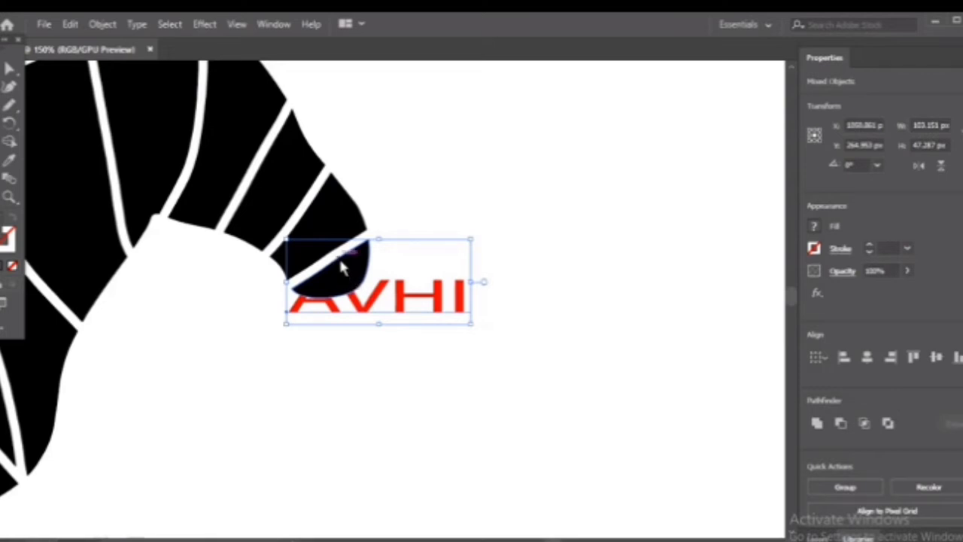
right_click(340, 265)
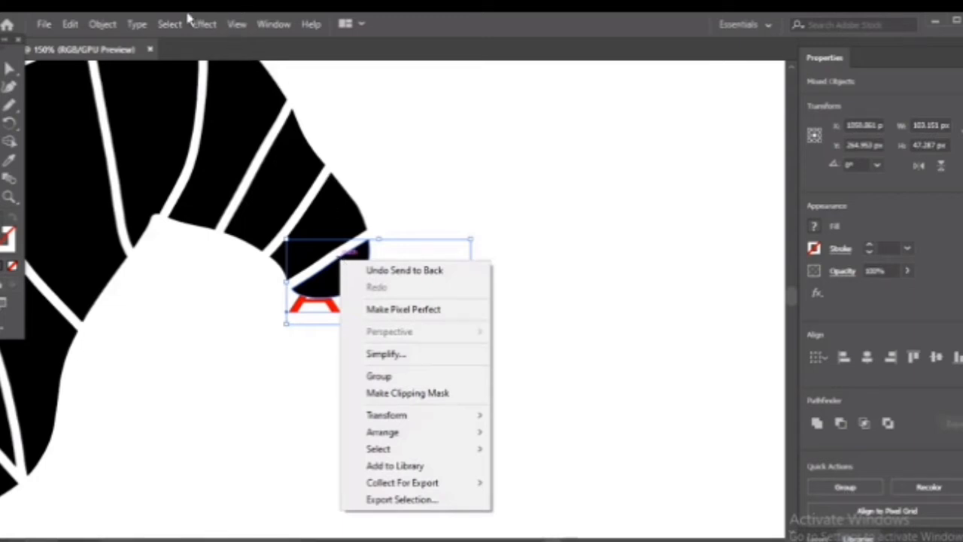
click(103, 24)
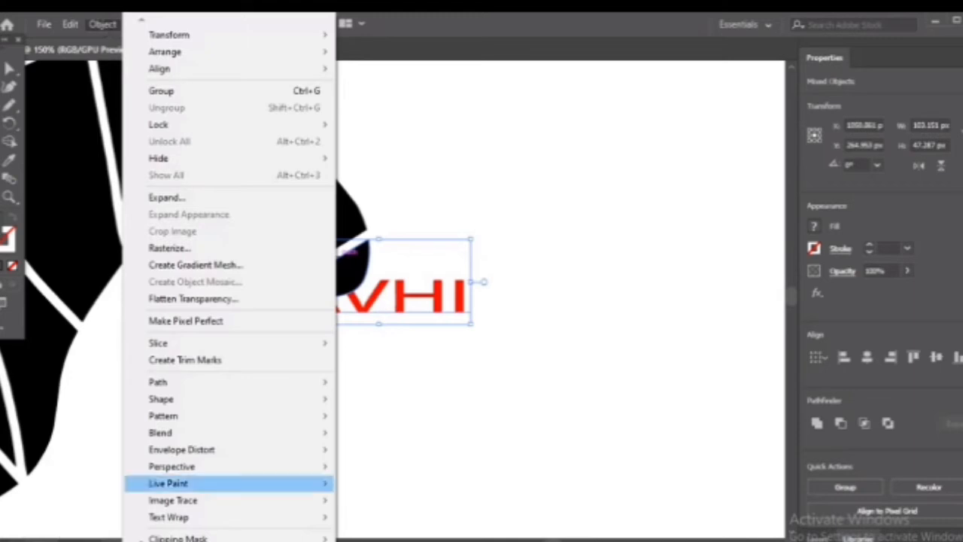
mouse_move(153, 474)
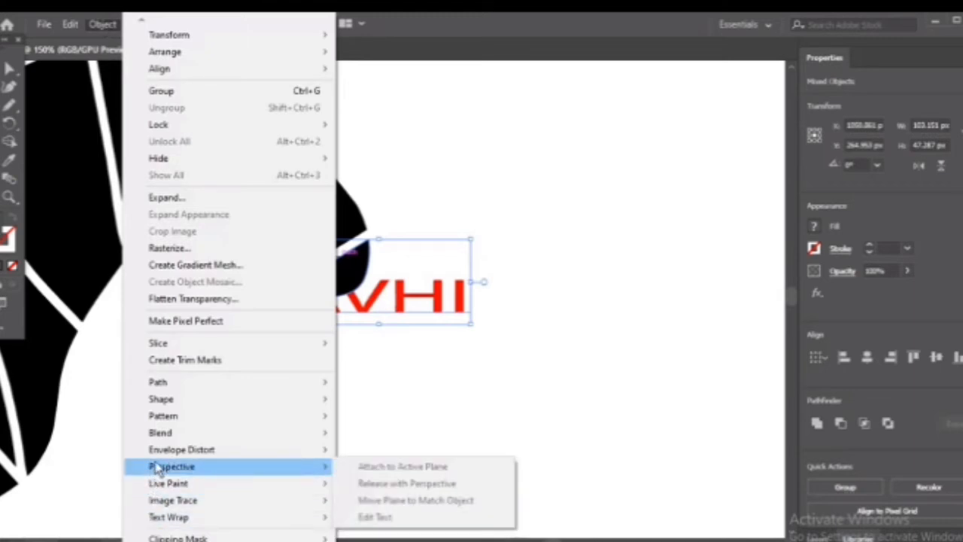
mouse_move(161, 451)
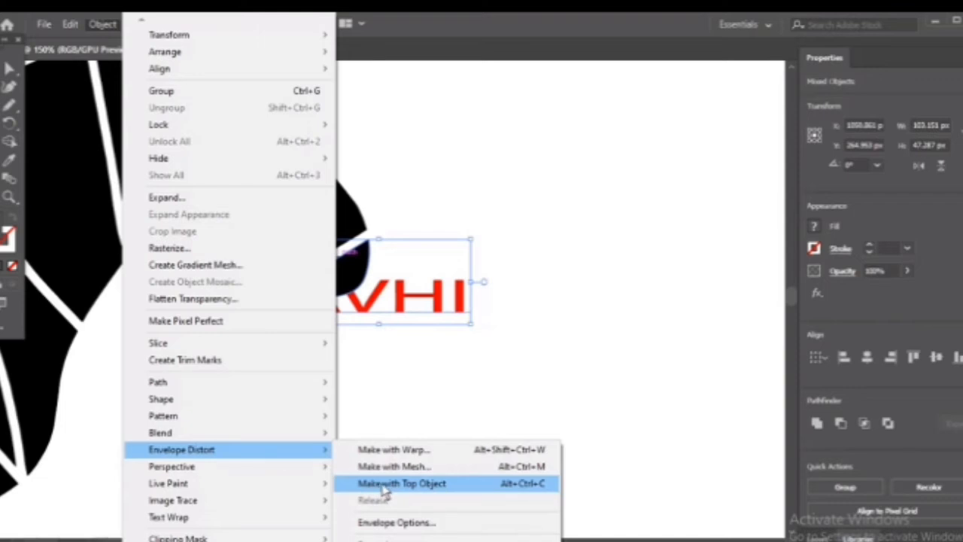
click(511, 483)
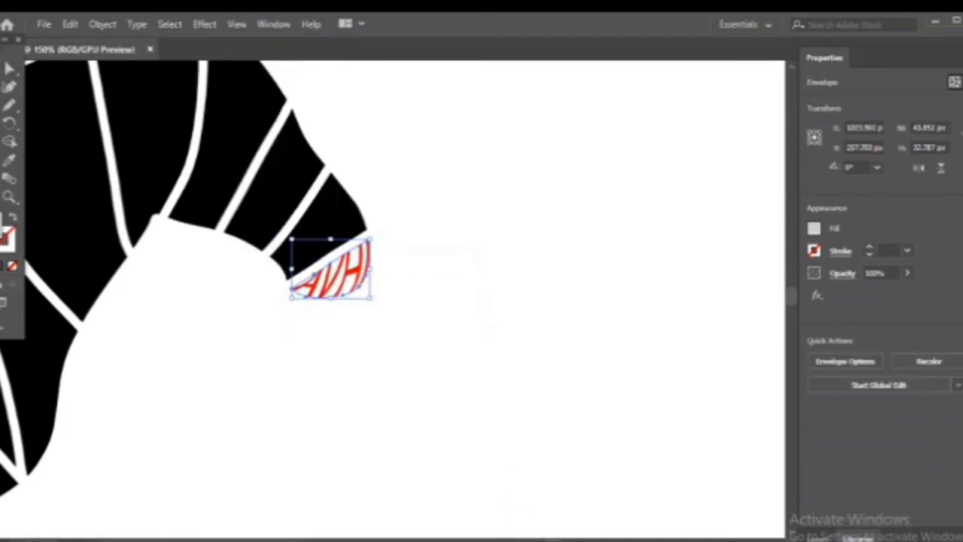
click(505, 204)
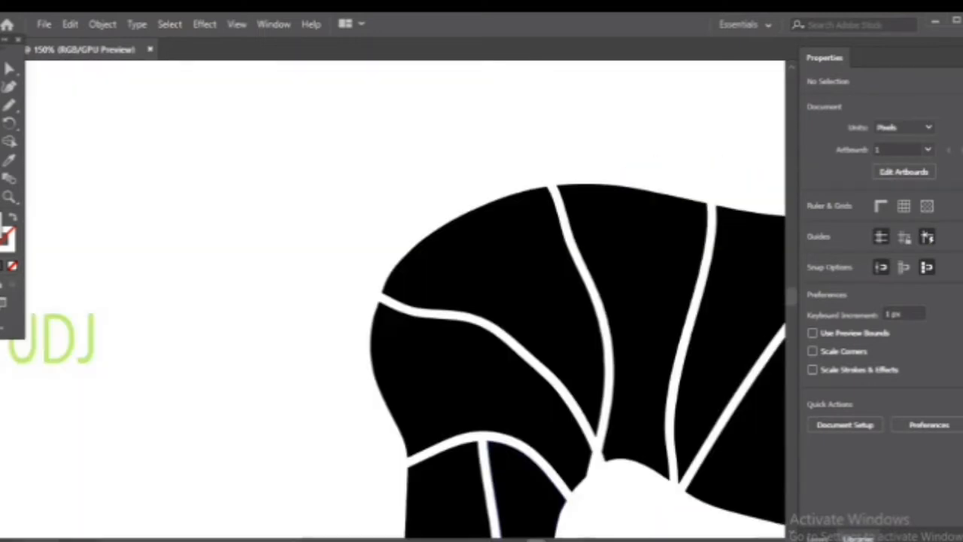
- Move the blue OVI text across the artboard onto the head segment directly above the distorted AVHI
drag(536, 539, 524, 539)
drag(522, 181, 773, 453)
mouse_move(525, 539)
mouse_down()
mouse_move(560, 540)
mouse_move(530, 539)
mouse_up()
mouse_move(550, 541)
key(ctrl+minus)
key(ctrl+minus)
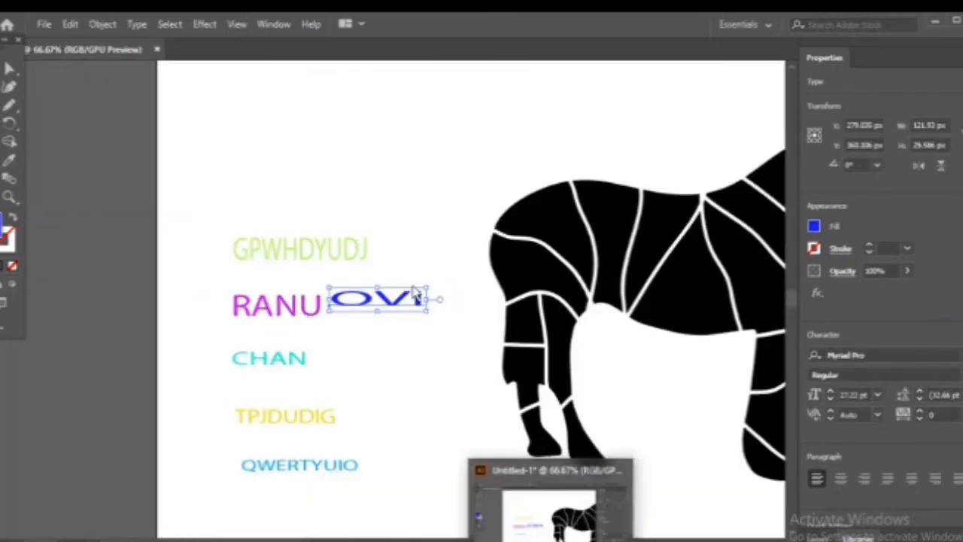
drag(406, 310, 718, 487)
mouse_move(525, 539)
mouse_down()
mouse_move(576, 538)
mouse_move(536, 537)
mouse_up()
drag(47, 303, 655, 203)
key(ctrl+equal)
key(ctrl+equal)
key(ctrl+equal)
key(ctrl+equal)
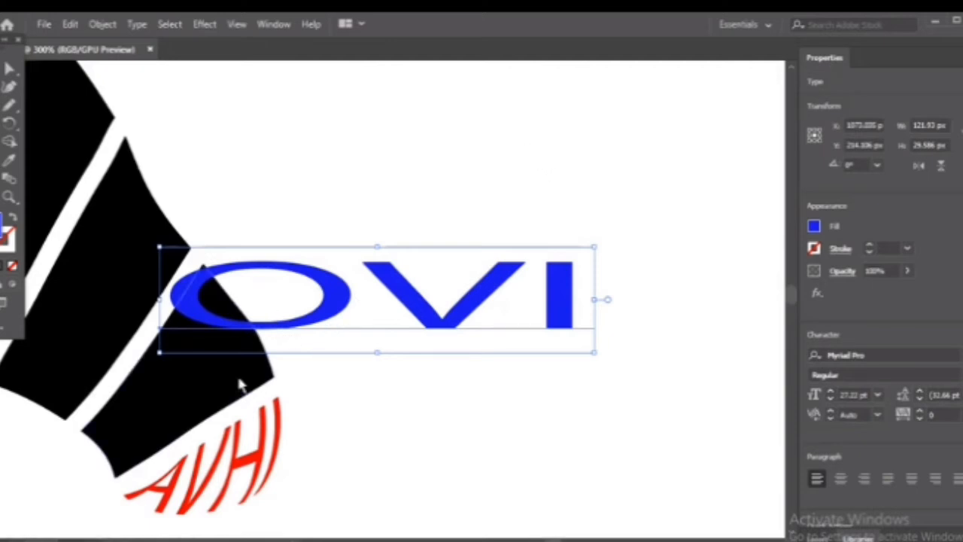
- Send the OVI text to the back, behind the horse's head segment
right_click(261, 253)
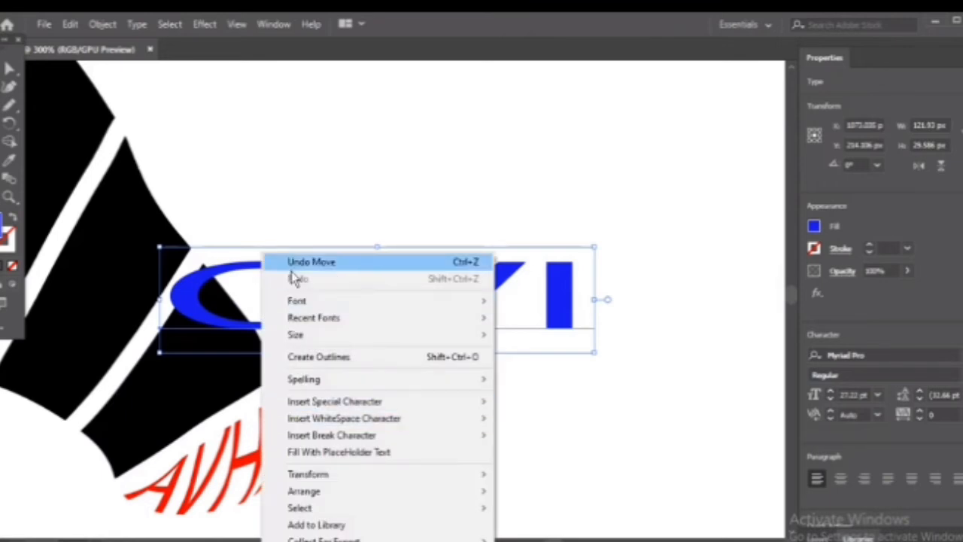
mouse_move(308, 491)
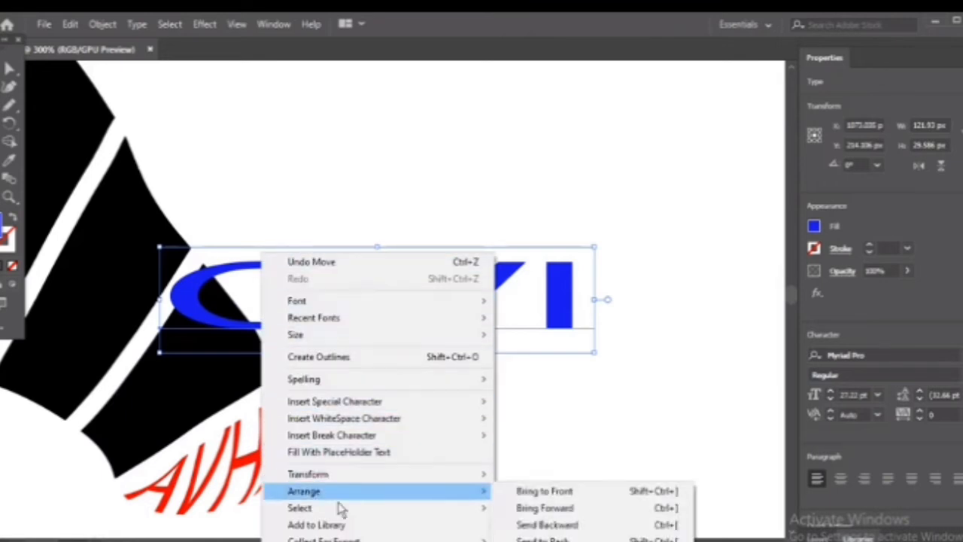
click(503, 525)
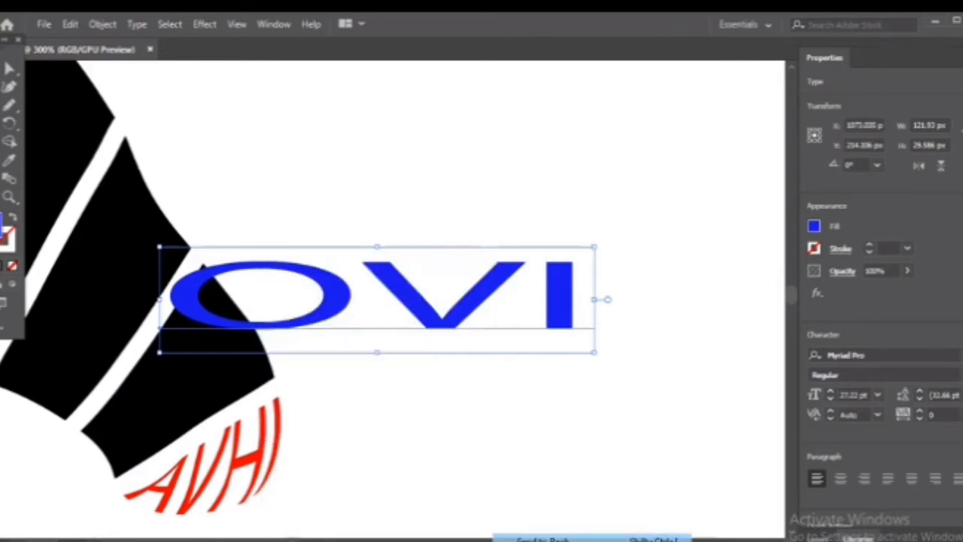
- Select the OVI text with the segment above AVHI and fit it into that segment with Envelope Distort, Make with Top Object
click(304, 168)
drag(282, 204, 254, 307)
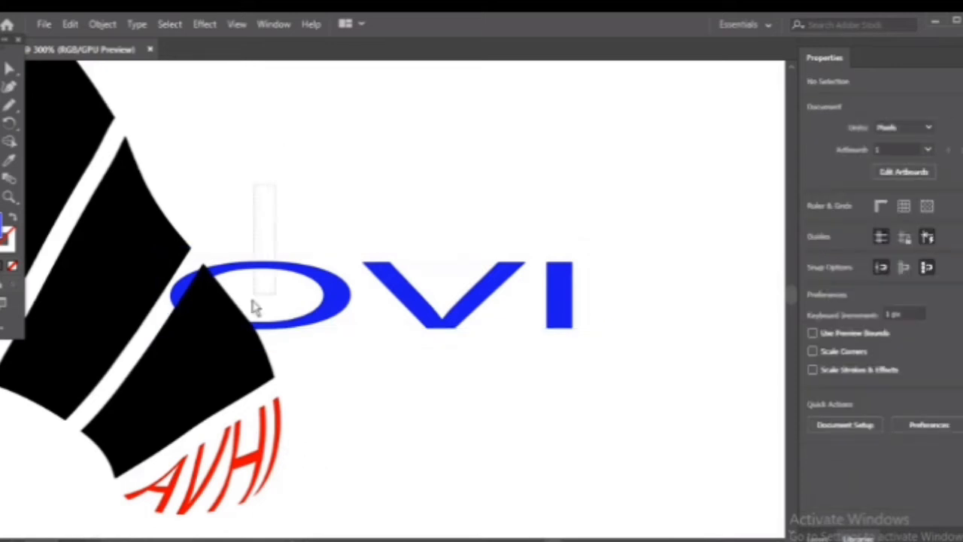
drag(223, 344, 204, 323)
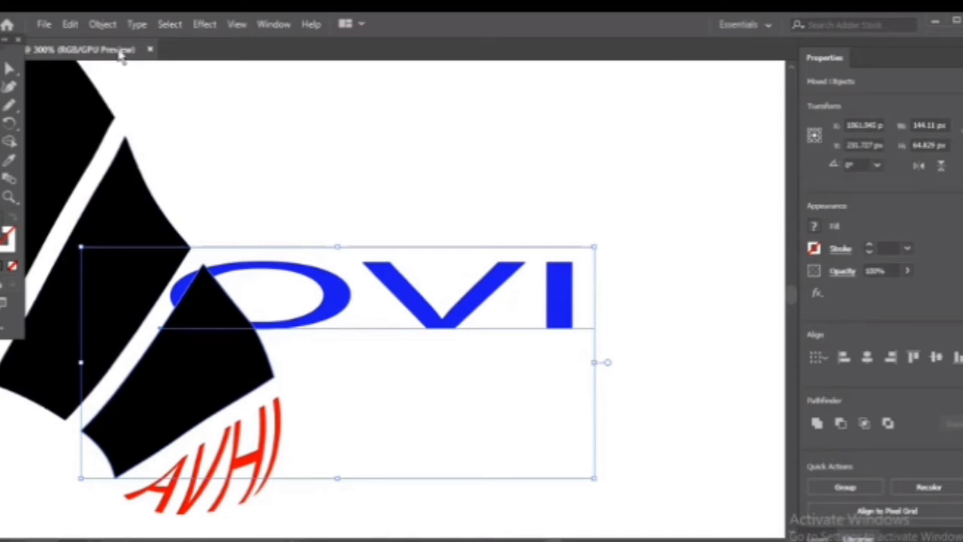
click(102, 24)
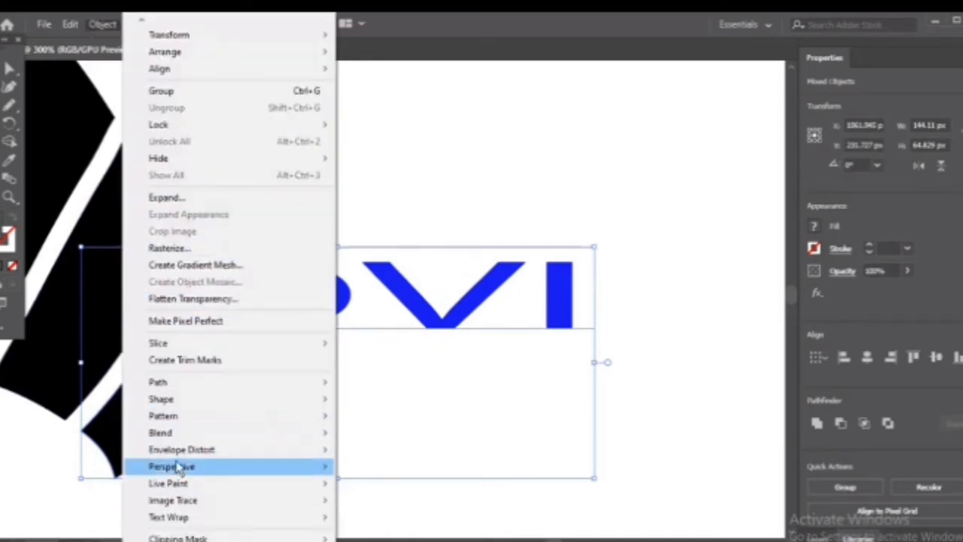
mouse_move(177, 451)
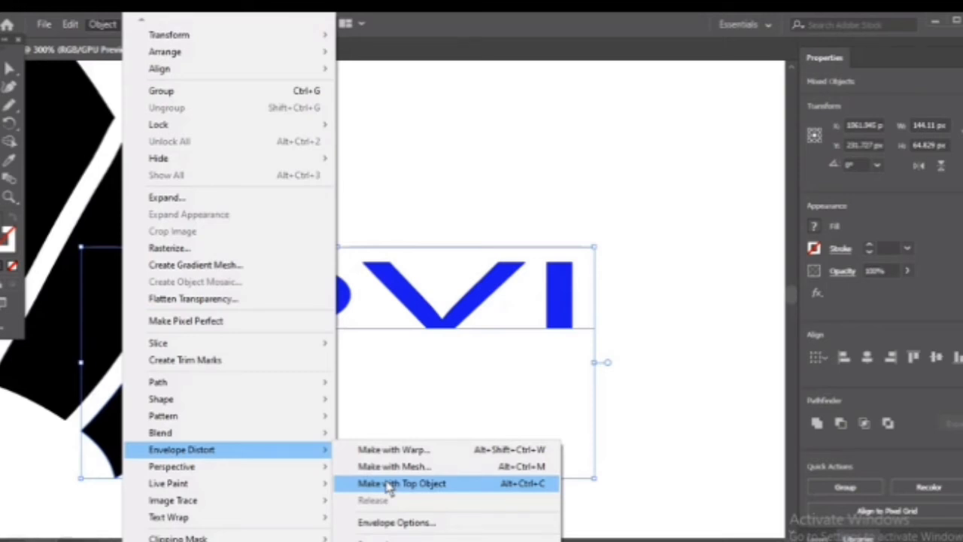
click(389, 484)
click(389, 487)
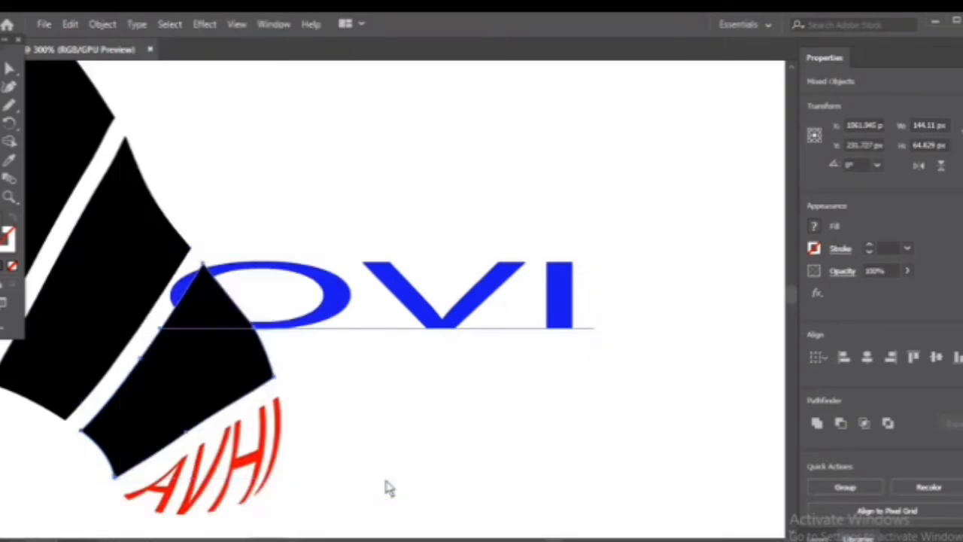
key(ctrl+alt+c)
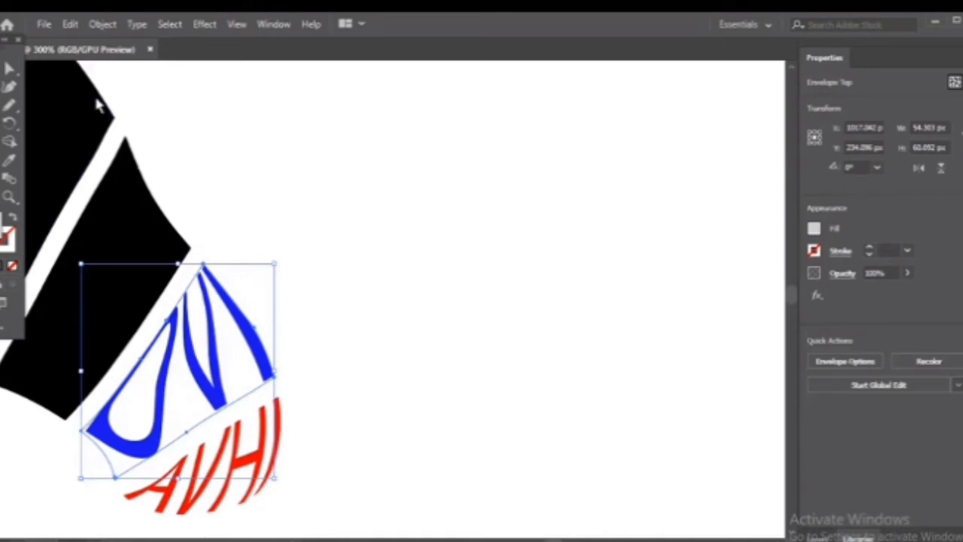
click(173, 101)
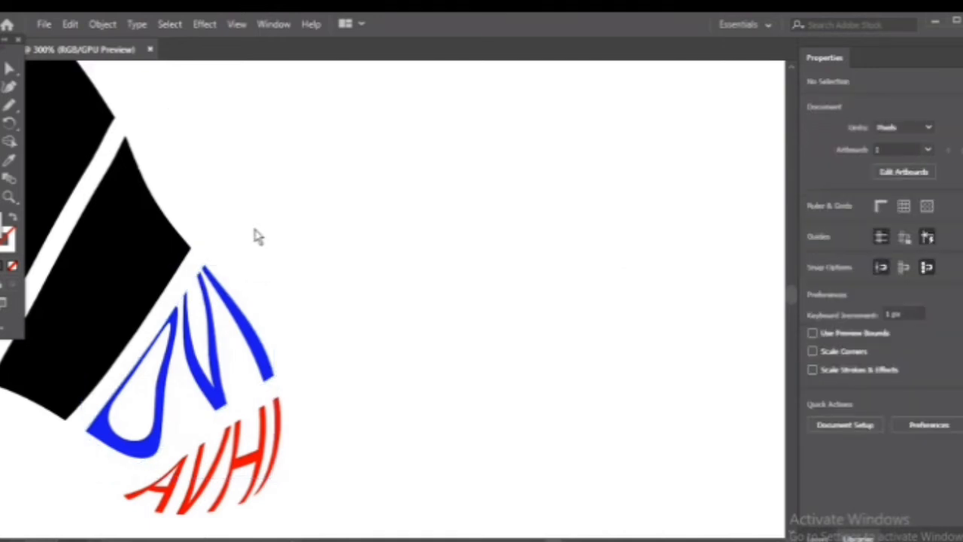
key(ctrl+1)
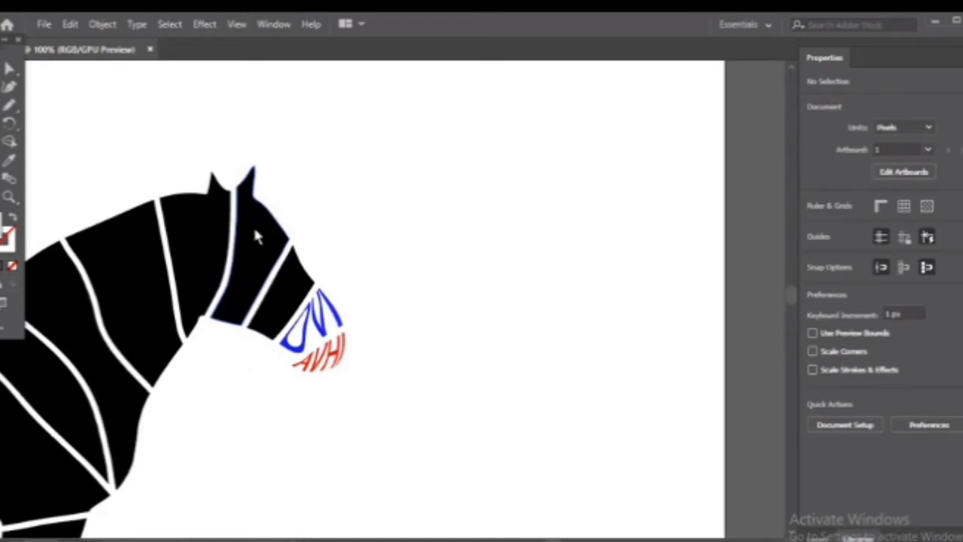
drag(554, 540, 531, 529)
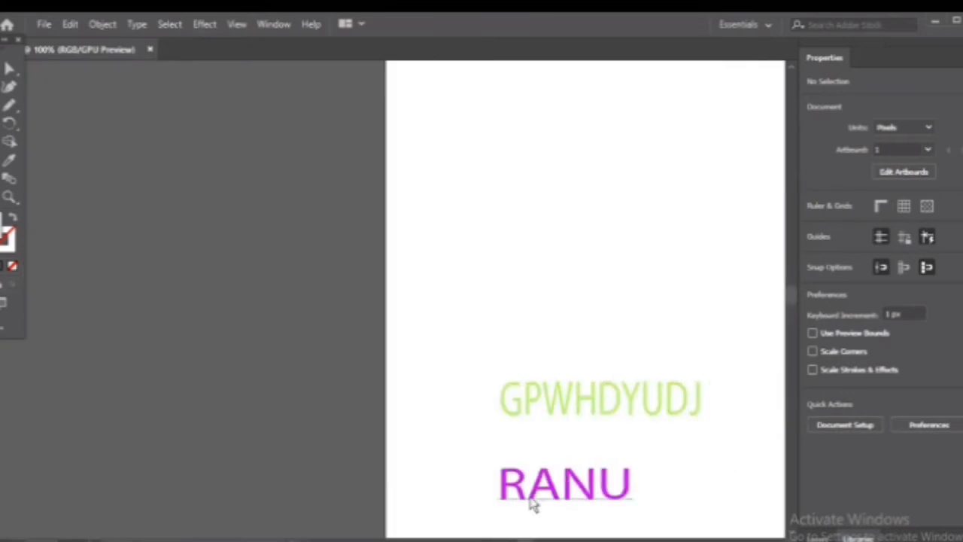
- Move the purple RANU text across the artboard onto the head segment directly above the distorted OVI
scroll(558, 454, down, 2)
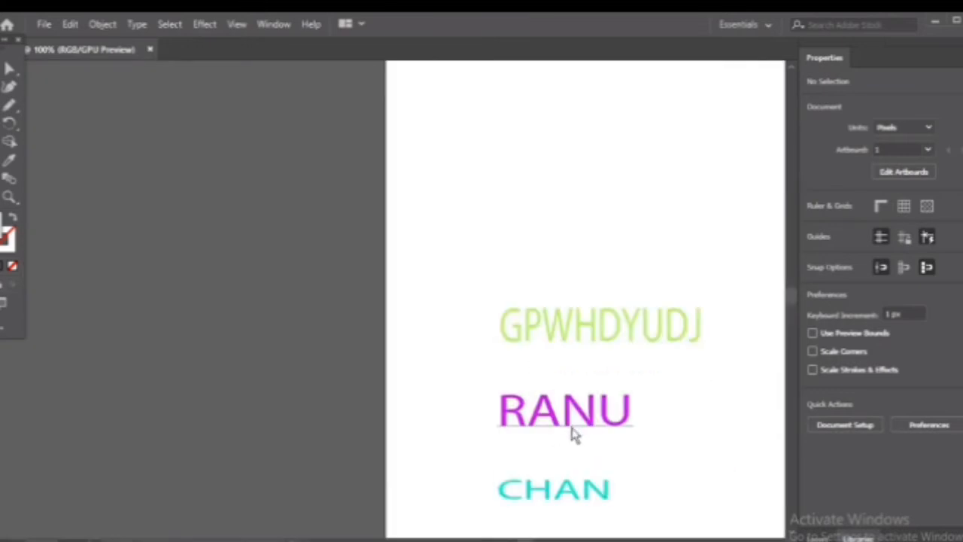
key(ctrl+minus)
key(ctrl+minus)
key(ctrl+minus)
key(ctrl+minus)
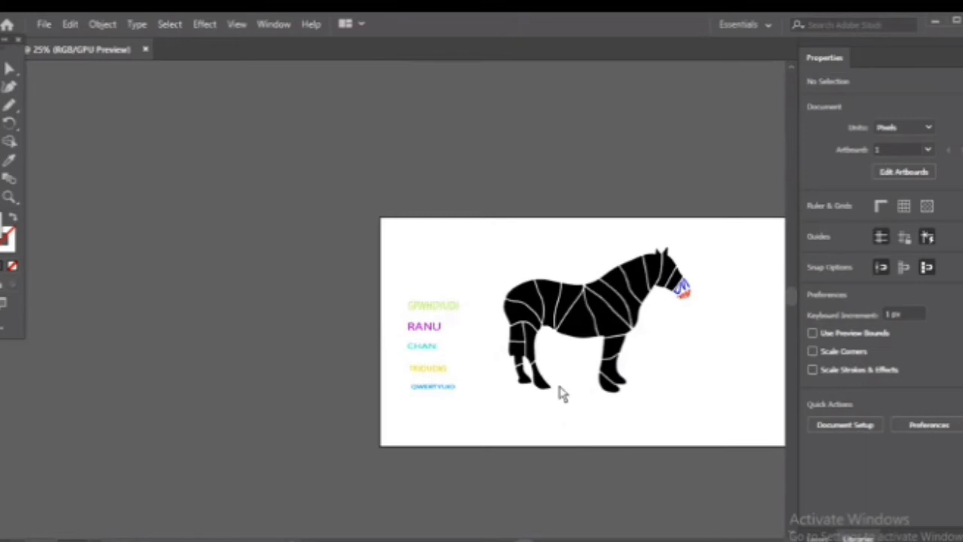
drag(444, 331, 711, 280)
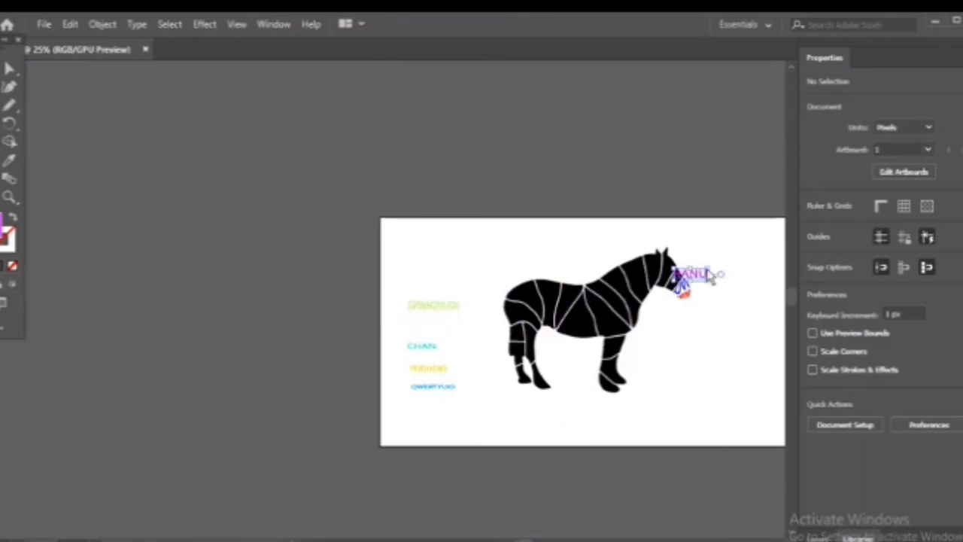
- Send the RANU text to the back, behind the horse's head segment
key(ctrl+plus)
key(ctrl+plus)
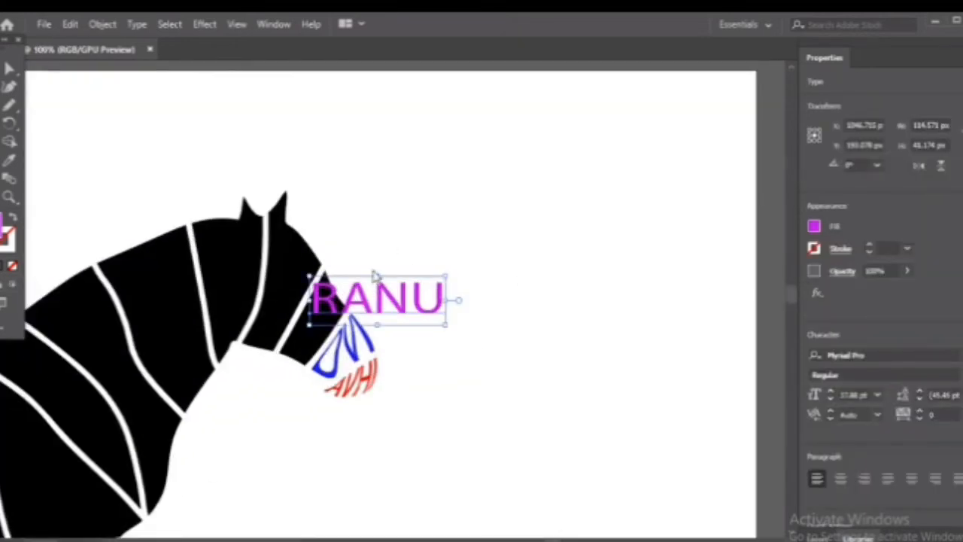
right_click(370, 297)
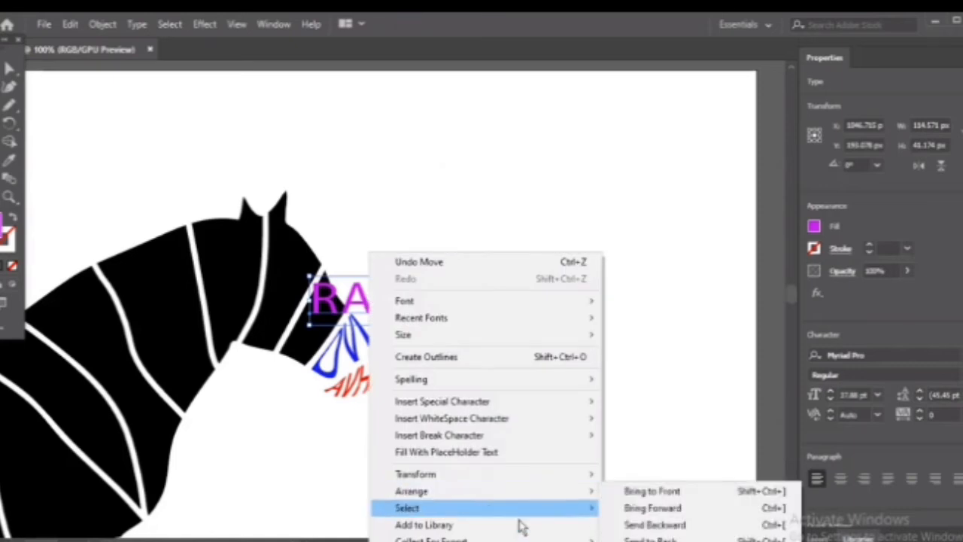
click(651, 539)
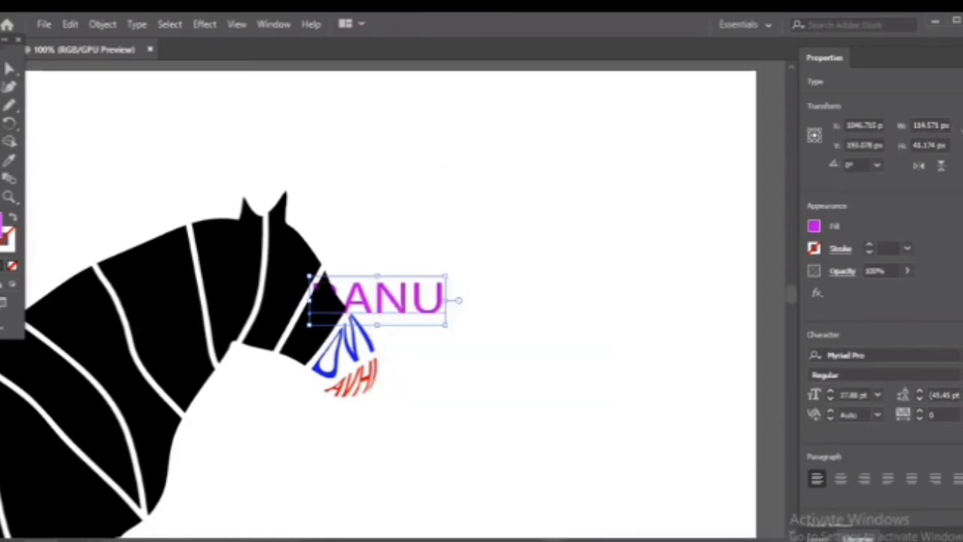
key(alt)
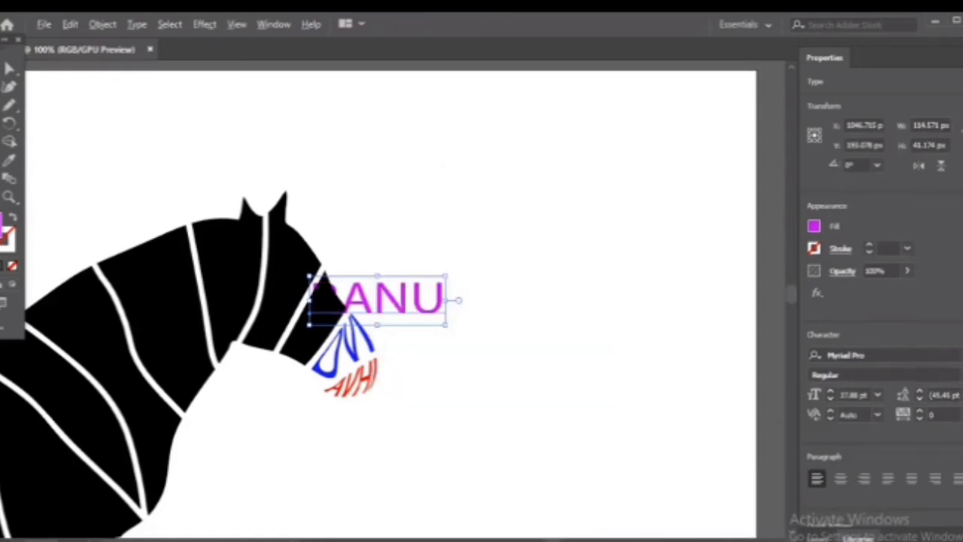
key(ctrl+alt+c)
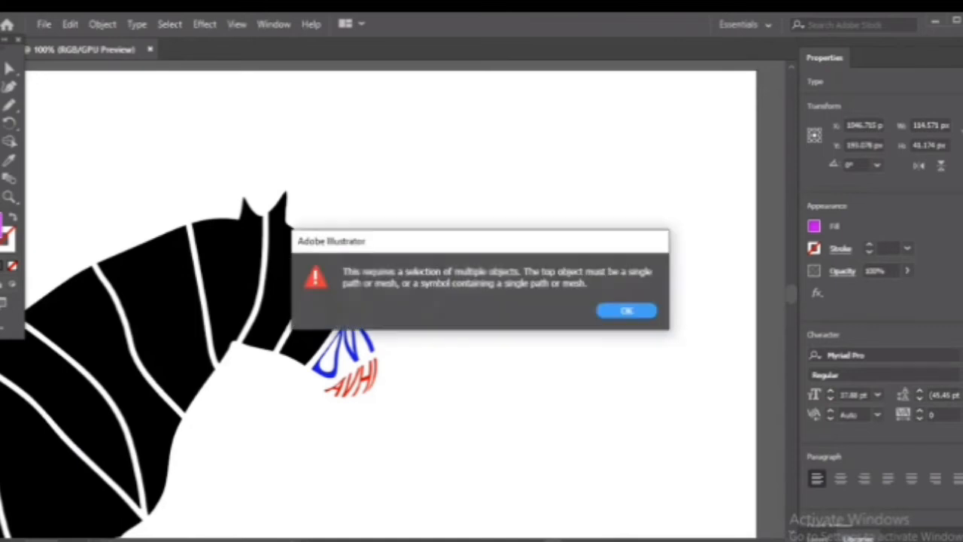
click(629, 313)
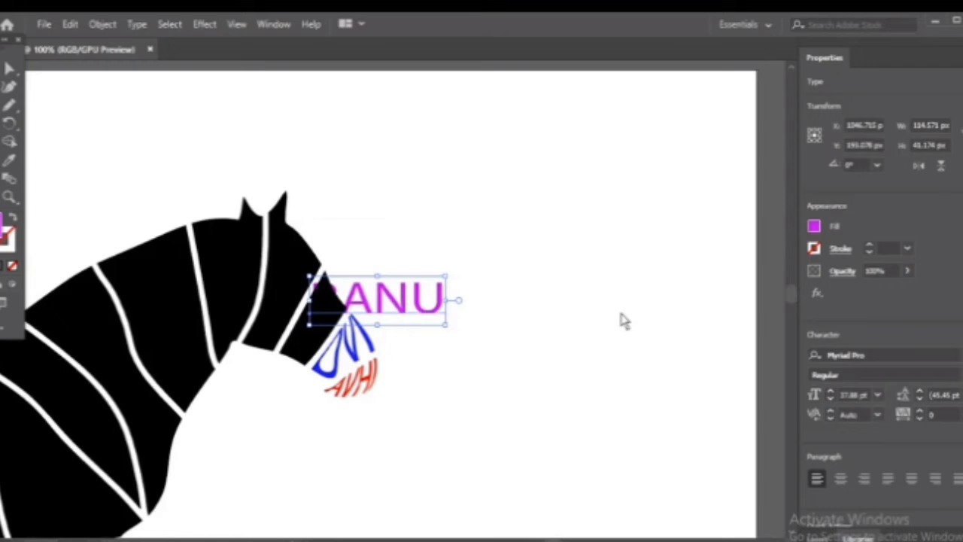
- Select the RANU text with the segment above OVI and fit it into that segment with Envelope Distort, Make with Top Object
click(366, 239)
drag(330, 310, 322, 315)
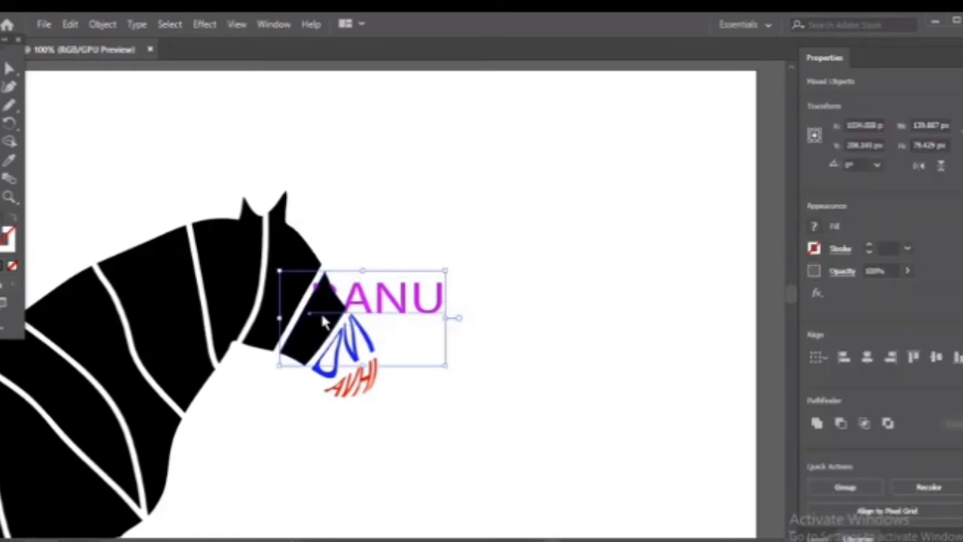
key(alt+ctrl+c)
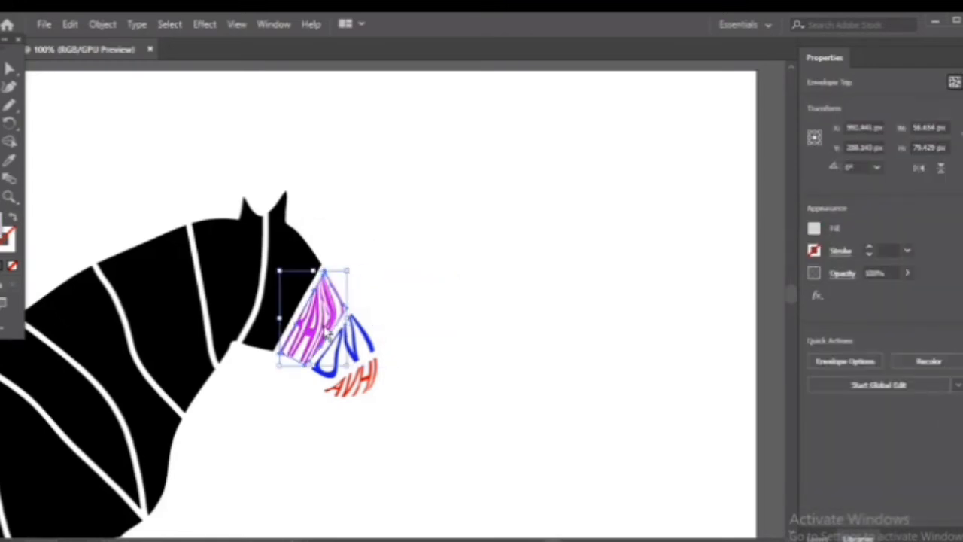
click(509, 231)
- Move the four remaining words to the empty area in front of the horse, placing the yellow TPJDUDIG beside the upper head
scroll(200, 197, down, 2)
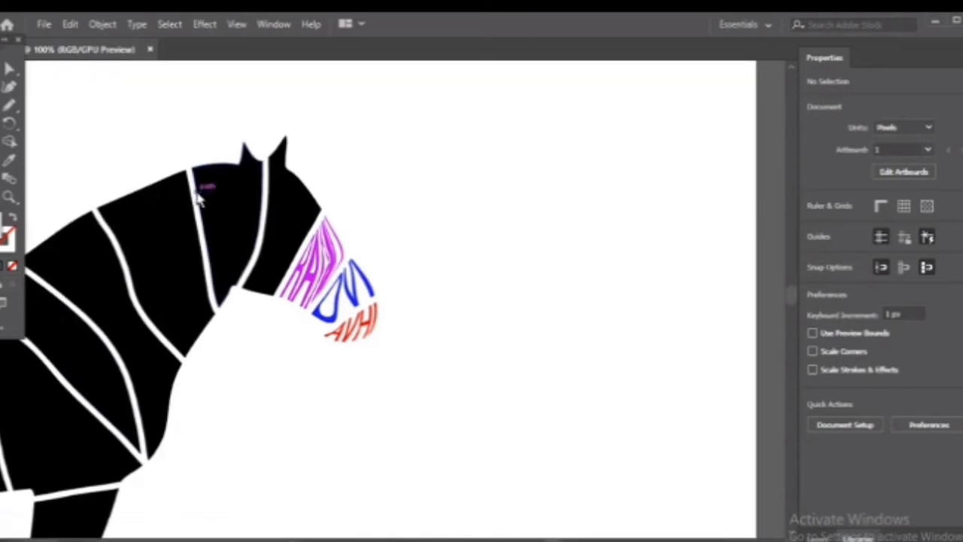
key(ctrl+minus)
key(ctrl+minus)
key(ctrl+minus)
key(ctrl+minus)
key(ctrl+minus)
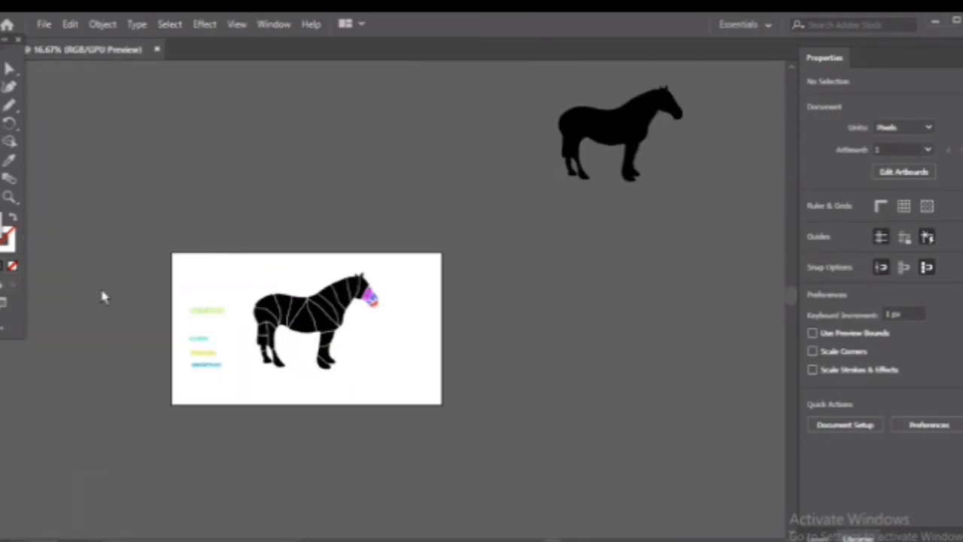
drag(206, 363, 389, 331)
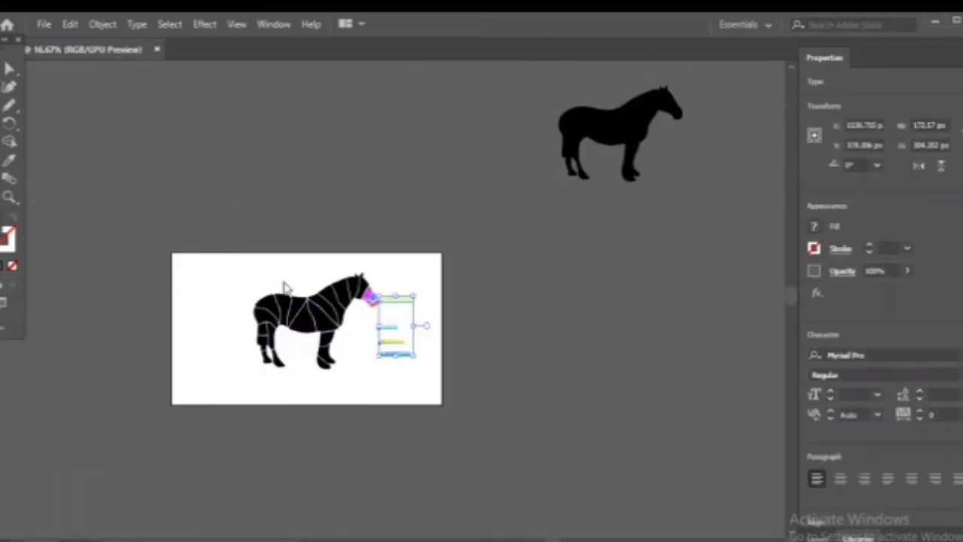
click(221, 295)
key(ctrl+1)
scroll(520, 424, down, 5)
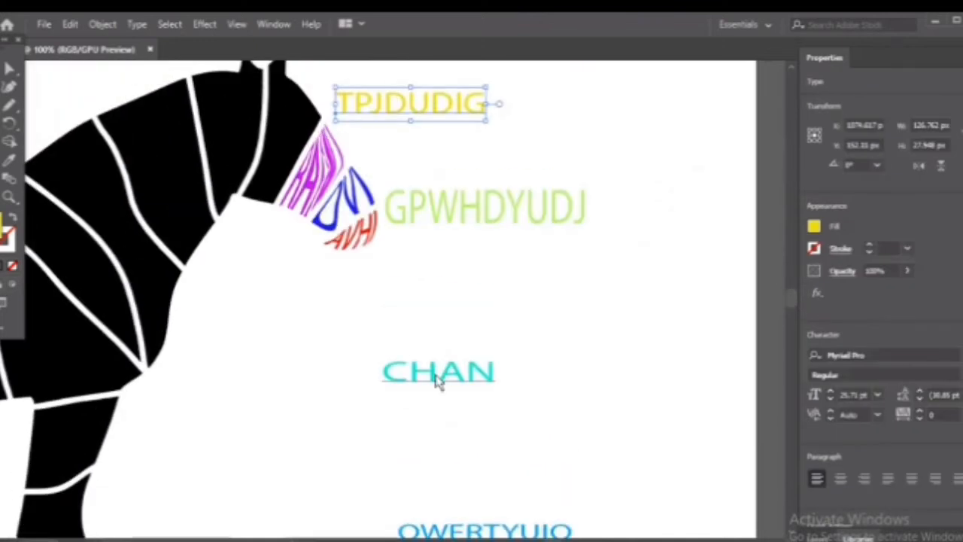
- Move the cyan CHAN text onto the head segment directly above RANU and send it to the back
drag(436, 374, 442, 153)
drag(444, 153, 277, 228)
right_click(317, 124)
mouse_move(408, 367)
click(627, 415)
- Select the CHAN text with the segment above RANU and shape it into that segment with Envelope Distort, Make with Top Object
scroll(331, 113, up, 2)
key(ctrl+alt+c)
key(ctrl+z)
click(415, 232)
drag(407, 203, 542, 193)
drag(365, 218, 360, 191)
drag(339, 117, 285, 191)
key(ctrl+alt+c)
- Move the yellow TPJDUDIG text to the top of the segment behind CHAN and send it to the back
click(413, 165)
drag(499, 185, 402, 180)
right_click(406, 179)
mouse_move(540, 425)
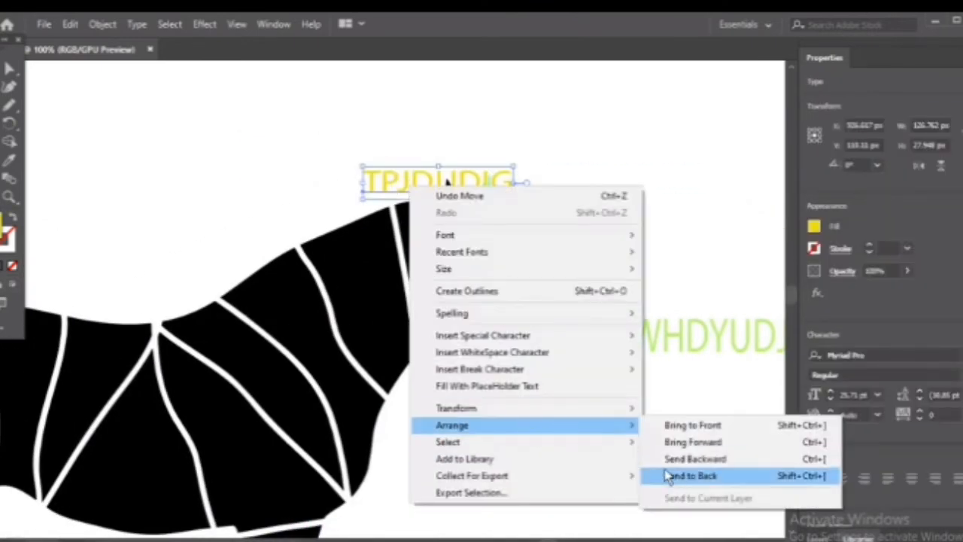
click(677, 477)
- Shift the TPJDUDIG text slightly down so it overlaps the segment behind CHAN
scroll(451, 226, down, 3)
right_click(439, 128)
mouse_move(472, 367)
click(435, 127)
drag(438, 128, 438, 146)
- Select the TPJDUDIG text with the segment behind CHAN and fit it in with Envelope Distort, Make with Top Object
drag(400, 87, 430, 158)
right_click(432, 158)
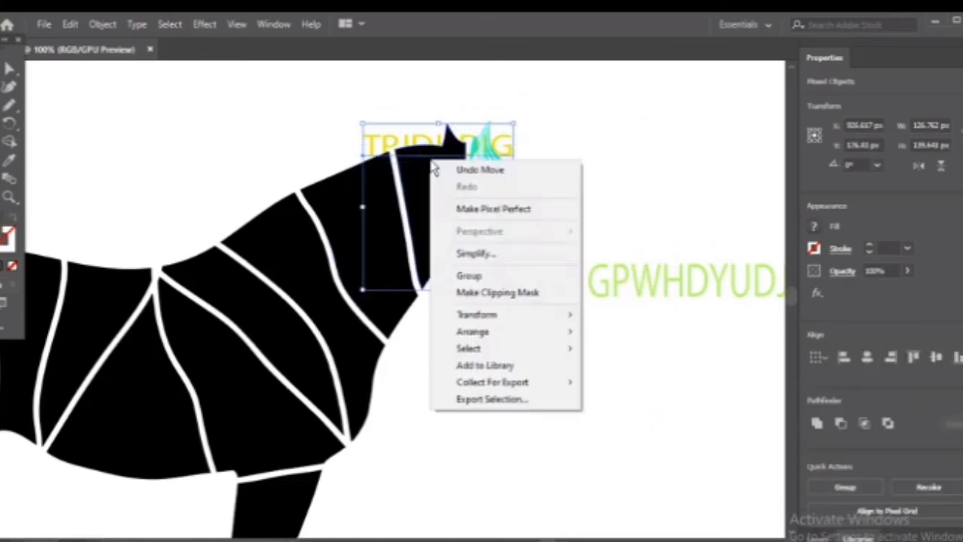
click(623, 142)
drag(387, 85, 443, 184)
click(744, 294)
drag(399, 88, 472, 131)
click(430, 134)
drag(413, 90, 449, 159)
key(ctrl+alt+c)
click(242, 113)
- Move the light green GPWHDYUDJ text onto the torso segment above the front leg and send it to the back
scroll(663, 152, down, 3)
drag(663, 152, 257, 270)
drag(358, 354, 415, 331)
click(407, 342)
right_click(402, 324)
mouse_move(445, 491)
click(686, 539)
- Select the GPWHDYUDJ text with the torso segment above the front leg and envelope-distort it to that segment's shape
drag(441, 426, 347, 328)
drag(292, 308, 326, 323)
key(ctrl+z)
click(420, 420)
drag(365, 370, 330, 321)
key(ctrl+7)
click(636, 314)
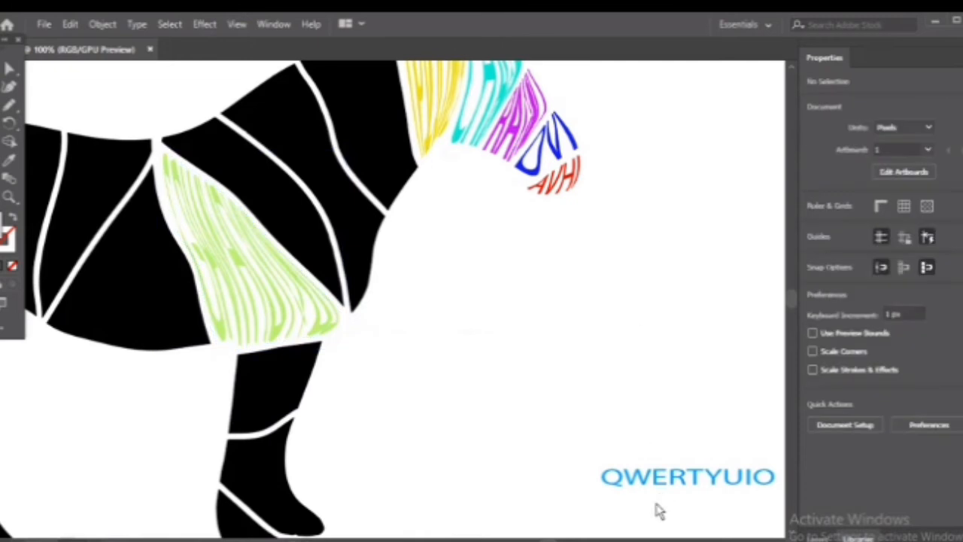
- Move the blue QWERTYUIO text onto the triangular belly segment beside GPWHDYUDJ and send it to the back
drag(661, 479, 126, 339)
right_click(121, 334)
mouse_move(166, 259)
click(406, 307)
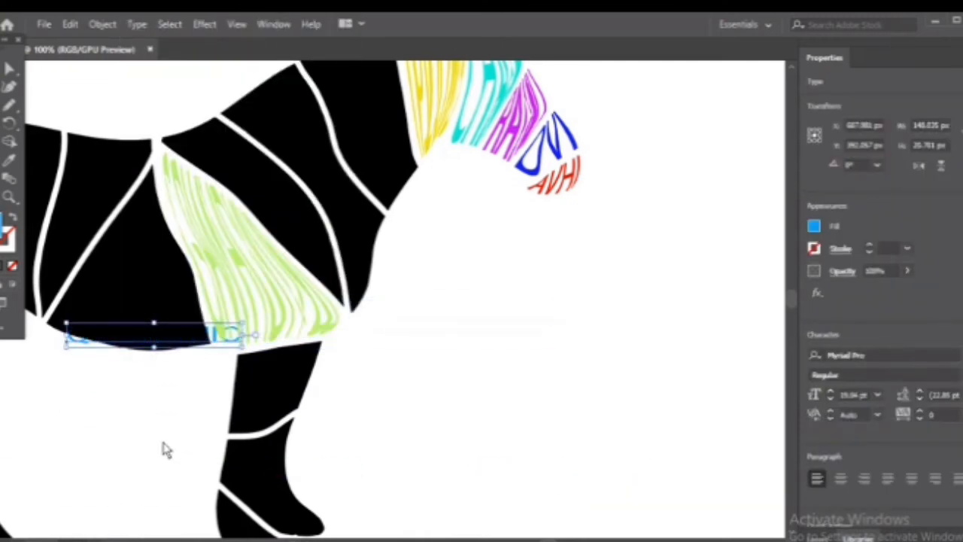
- Select the QWERTYUIO text with the triangular belly segment and fit it in with Envelope Distort, Make with Top Object
click(164, 448)
drag(179, 378, 156, 332)
key(ctrl+alt+c)
click(636, 405)
- Add a new text reading QWQERT in the empty area in front of the horse
click(2, 122)
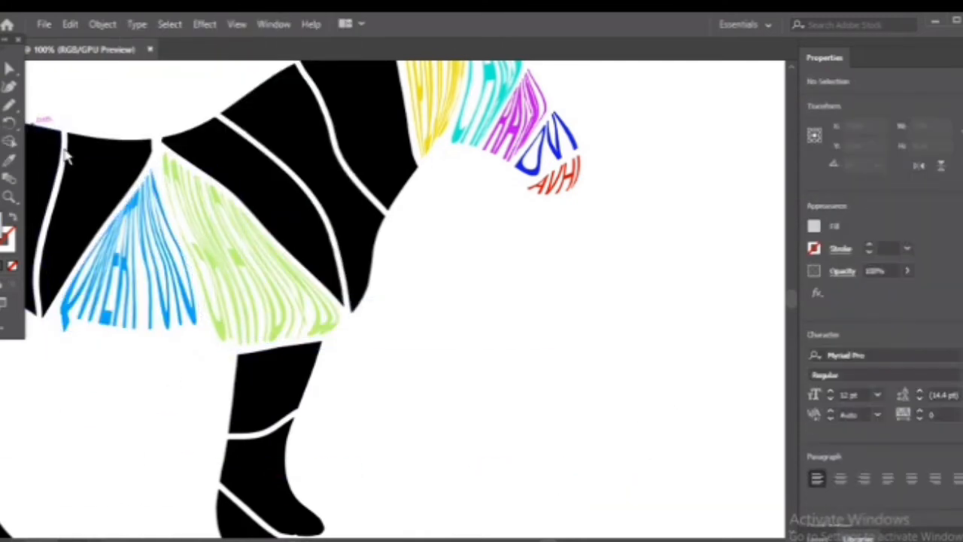
click(501, 333)
scroll(510, 332, up, 2)
text(QWQE)
key(Escape)
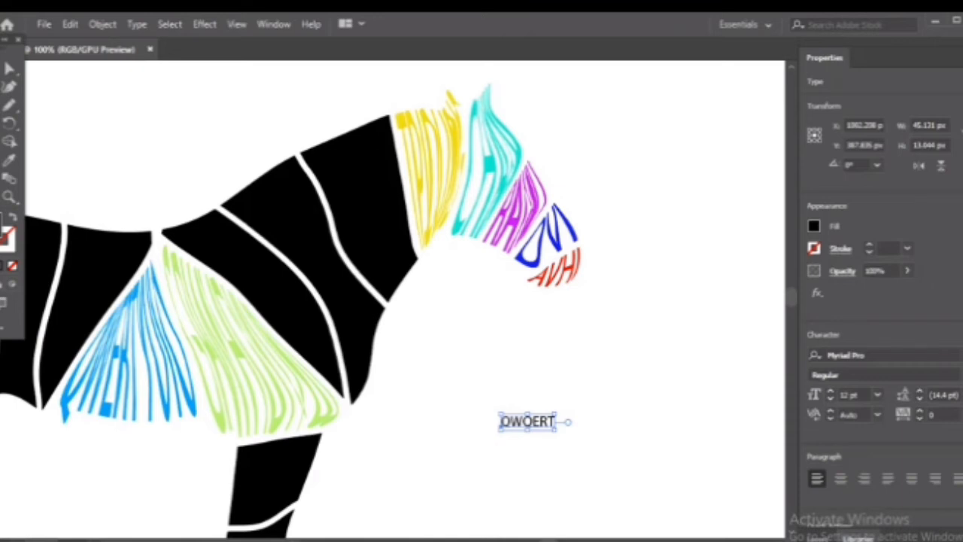
- Set the QWQERT text's fill colour to bright magenta pink
double_click(6, 235)
click(505, 229)
drag(501, 221, 511, 224)
click(478, 201)
click(651, 201)
- Add another text reading MKOPIUY above QWQERT
click(135, 128)
double_click(3, 226)
click(624, 199)
key(t)
click(534, 369)
text(MKOPIUY)
key(Escape)
- Set the MKOPIUY text's fill colour to lavender 9283DB
double_click(6, 237)
click(510, 254)
click(368, 224)
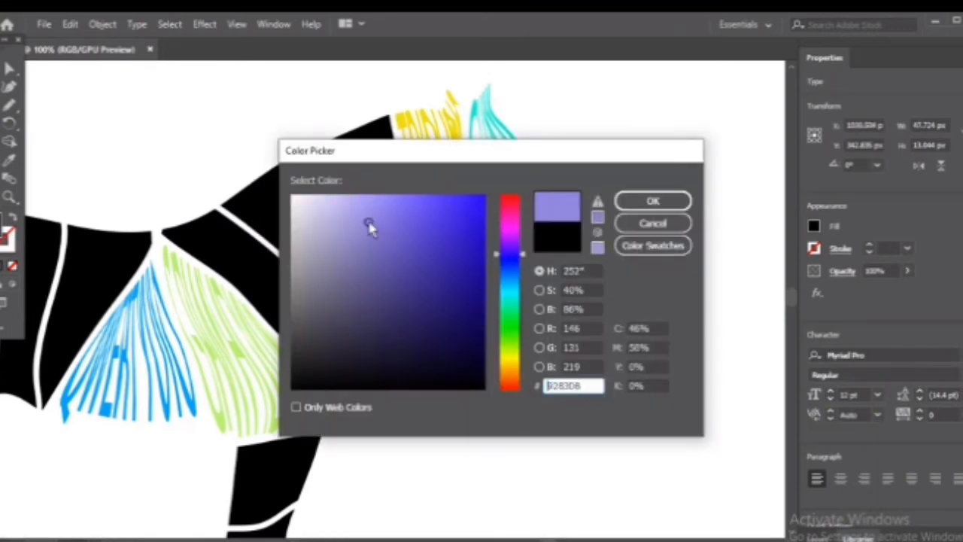
click(653, 201)
- Enlarge the MKOPIUY and QWQERT texts to roughly two to three times their width
drag(590, 378, 644, 397)
click(528, 422)
drag(556, 430, 643, 443)
- Add a third text reading RDSHFL above MKOPIUY
click(39, 134)
drag(9, 122, 47, 123)
click(564, 316)
text(RDS)
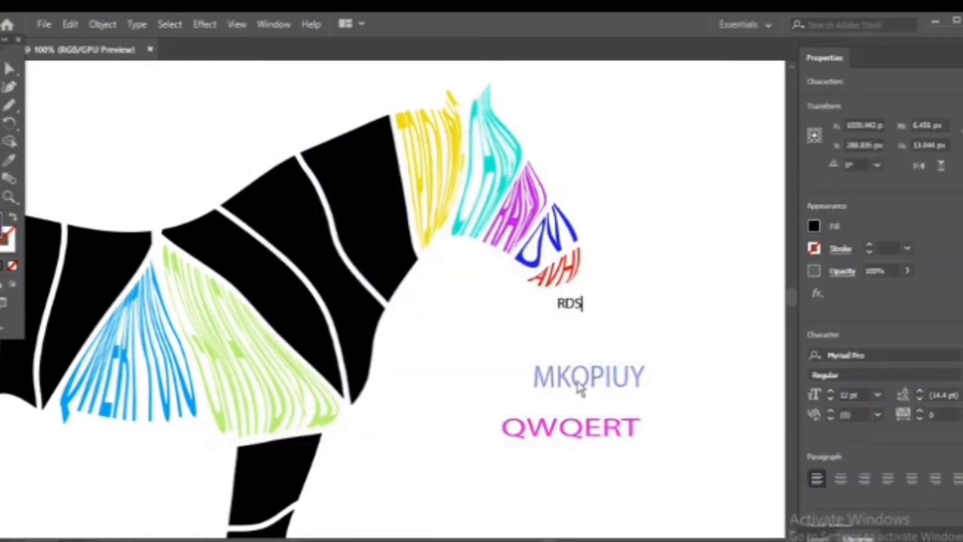
- Set the RDSHFL text's fill colour to dark green 176025
double_click(2, 224)
click(403, 316)
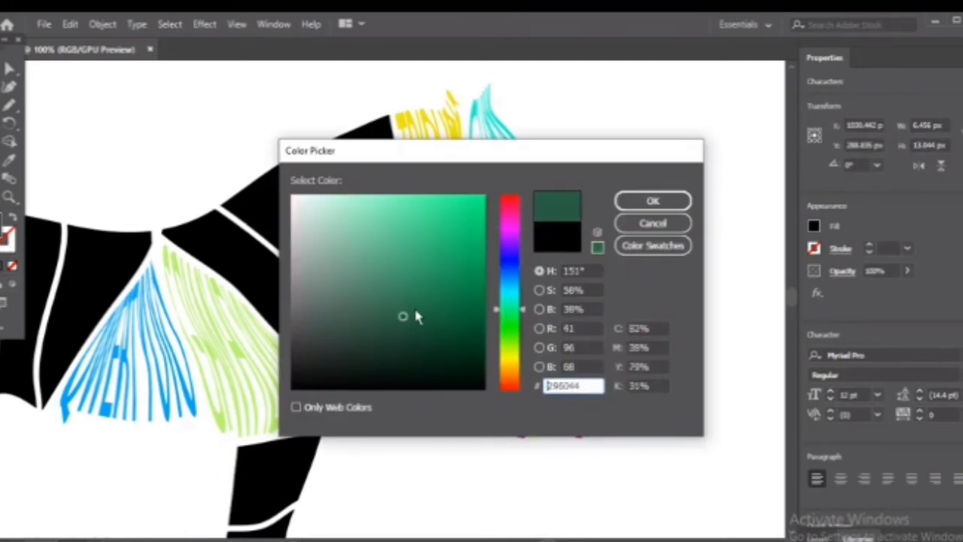
click(652, 201)
click(3, 69)
double_click(2, 224)
click(510, 318)
click(438, 316)
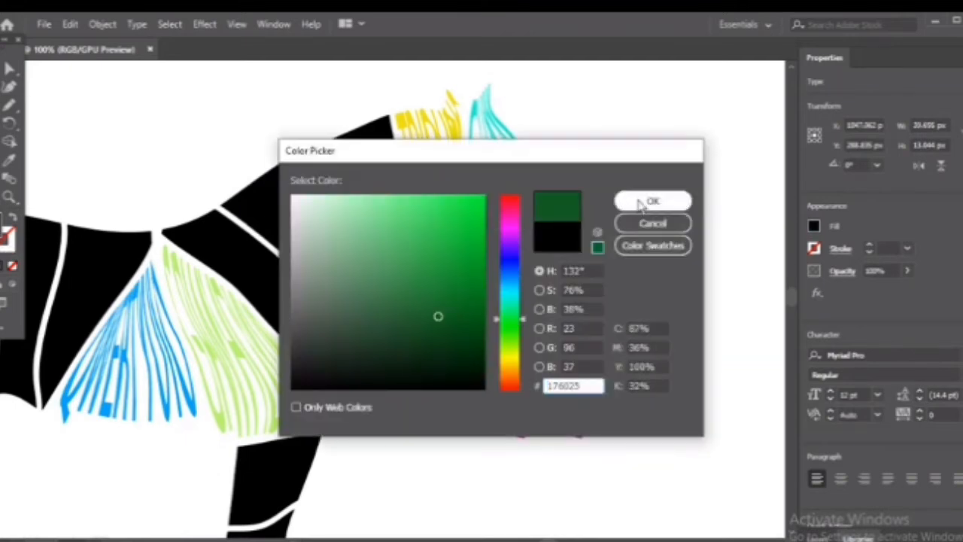
click(642, 202)
- Enlarge RDSHFL, and place two copies of it, two copies of MKOPIUY and one copy of QWQERT in the empty area
drag(604, 312, 683, 224)
click(625, 172)
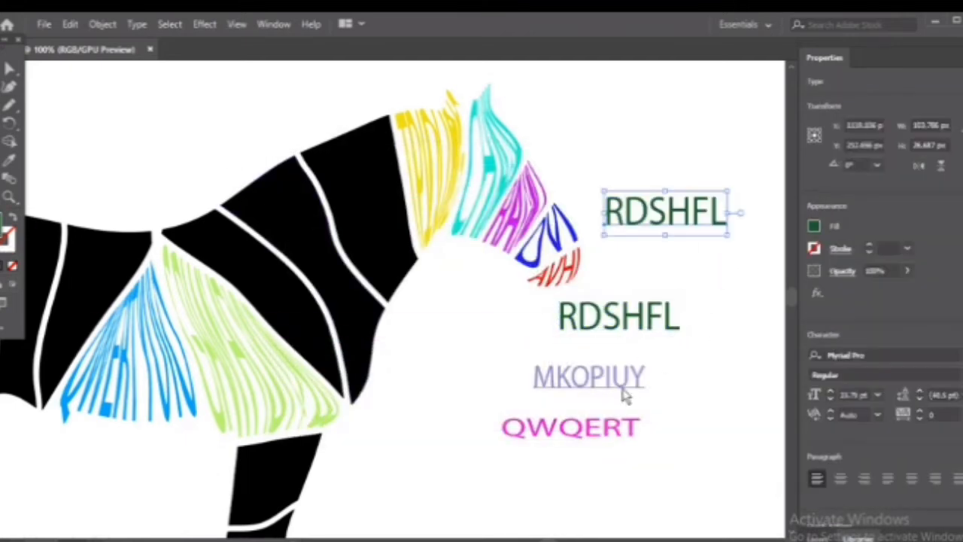
drag(622, 387, 714, 276)
drag(578, 436, 615, 493)
drag(611, 385, 744, 428)
drag(620, 331, 710, 369)
- Change the fill of the uppermost RDSHFL copy to olive green
click(665, 218)
double_click(4, 223)
click(326, 204)
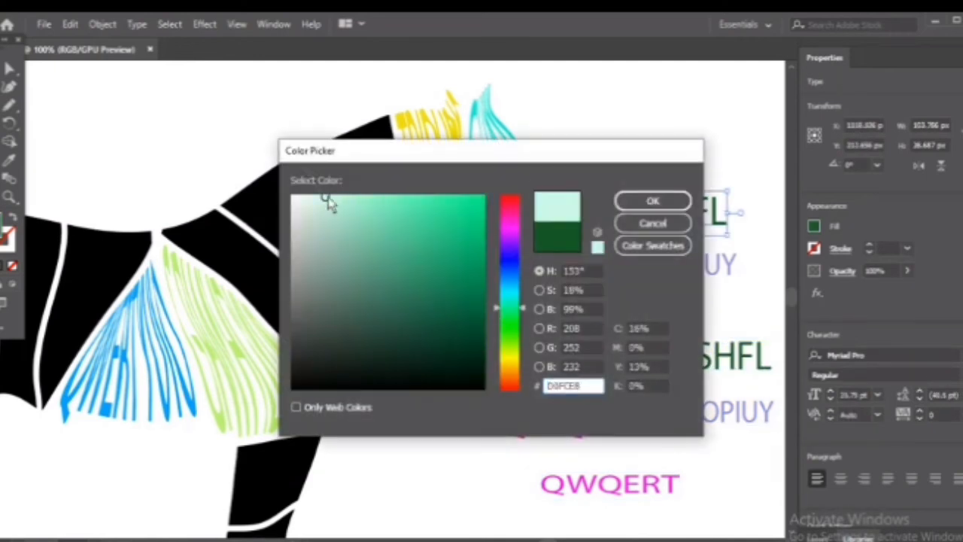
click(629, 203)
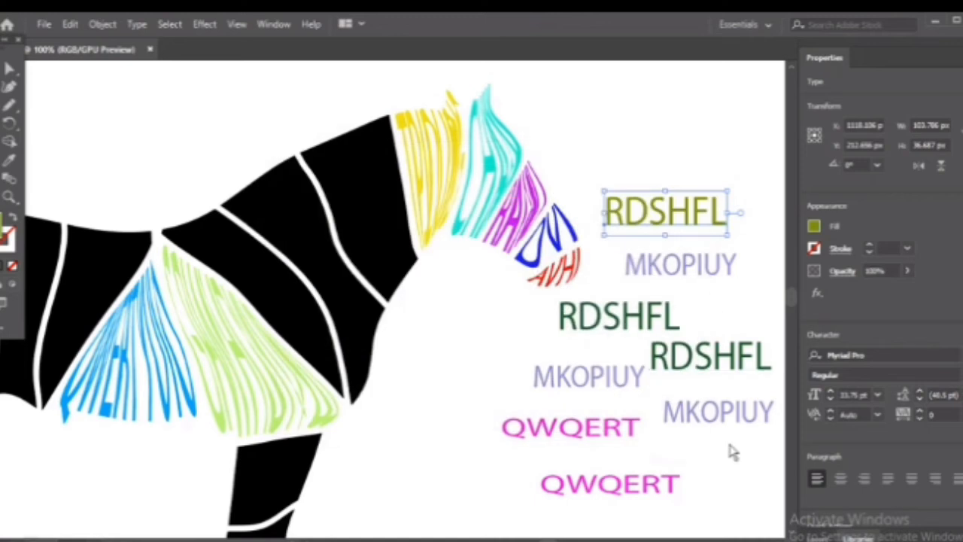
- Change the fill of the lowest MKOPIUY copy to dark navy blue
click(733, 413)
double_click(713, 422)
key(Escape)
double_click(4, 222)
click(455, 284)
click(653, 201)
- Change the fill of the lower QWQERT copy to teal green
click(651, 485)
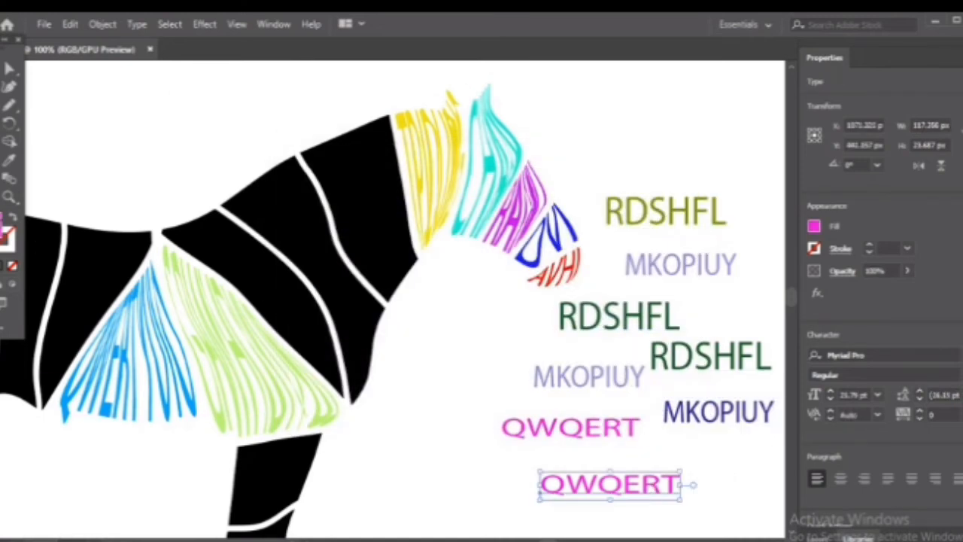
double_click(3, 222)
click(506, 303)
drag(472, 251, 479, 302)
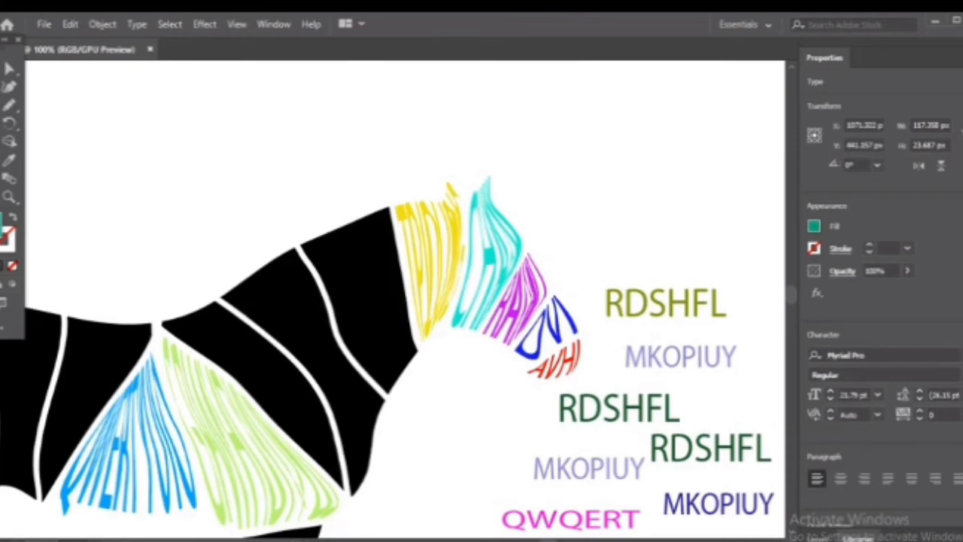
- Move a dark green RDSHFL text onto the neck segment next to the yellow distorted word and send it to the back
scroll(612, 482, up, 3)
drag(764, 422, 551, 319)
right_click(529, 309)
mouse_move(588, 493)
click(796, 538)
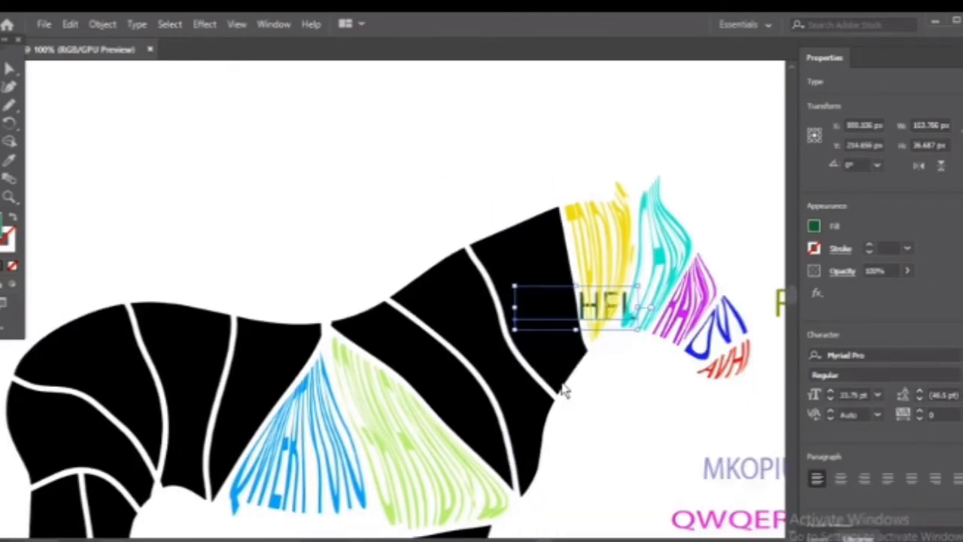
- Reposition the dark green RDSHFL text at the upper edge of the neck segment beside the yellow word and envelope-distort it into that segment
drag(470, 157, 569, 316)
click(578, 318)
drag(591, 408, 503, 266)
key(ctrl+z)
drag(579, 322, 521, 246)
drag(461, 173, 520, 235)
right_click(530, 229)
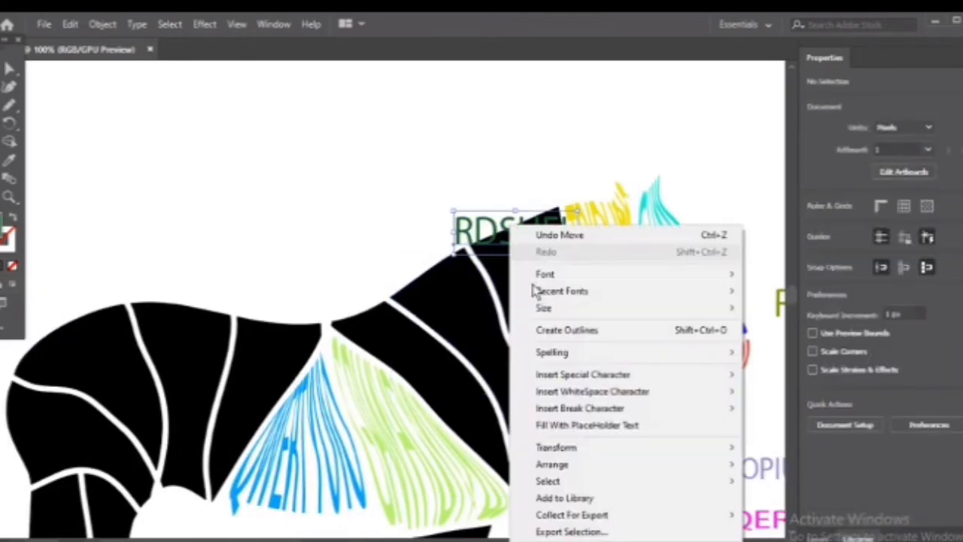
mouse_move(564, 462)
click(709, 516)
drag(386, 150, 536, 244)
key(ctrl+alt+c)
click(705, 382)
- Move the olive RDSHFL text above the horse's back and place the light purple MKOPIUY text behind the segment beside the dark green word
drag(777, 308, 355, 274)
drag(354, 273, 295, 239)
drag(774, 474, 438, 284)
right_click(440, 284)
mouse_move(495, 493)
click(711, 537)
- Envelope-distort the light purple MKOPIUY text into the segment beside the dark green word
drag(407, 210, 447, 285)
right_click(428, 256)
click(381, 256)
drag(380, 219, 446, 296)
key(ctrl+alt+c)
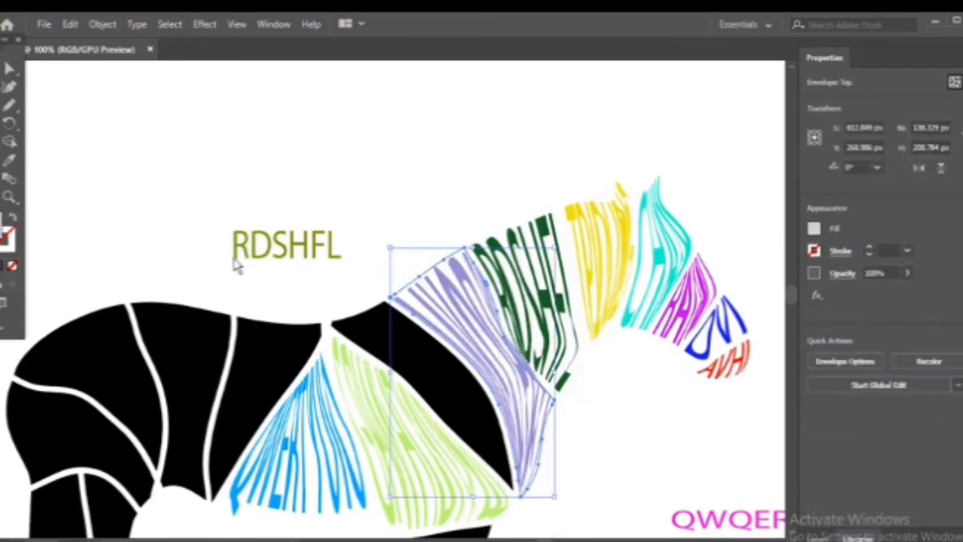
click(234, 261)
- Place the magenta QWQERT text behind the shoulder segment beside the light purple word and envelope-distort it into that segment
scroll(452, 324, down, 3)
drag(686, 375, 312, 165)
right_click(358, 165)
mouse_move(410, 404)
click(631, 455)
click(358, 120)
drag(357, 120, 376, 174)
right_click(372, 176)
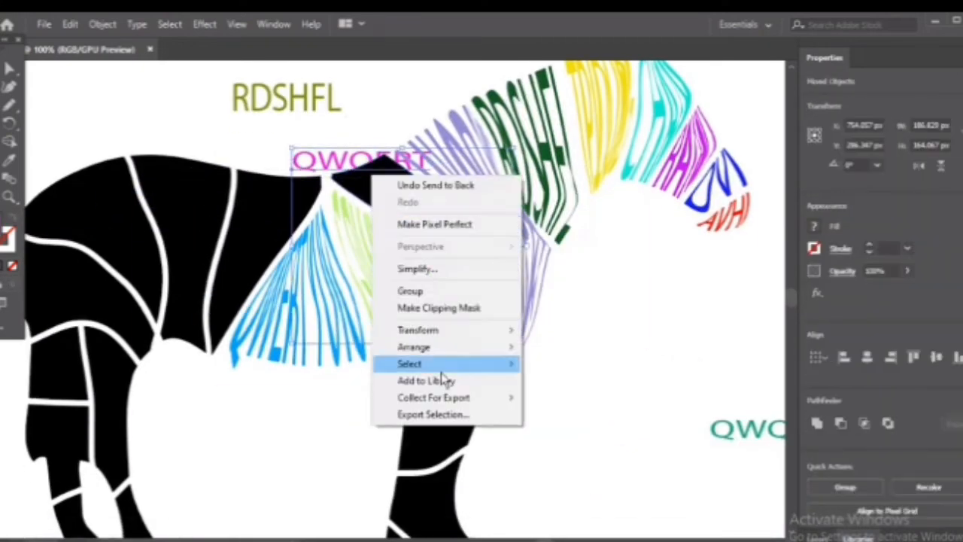
click(371, 134)
- Place the teal QWQERT text behind the middle segment of the back and envelope-distort it into that segment
drag(376, 140, 170, 184)
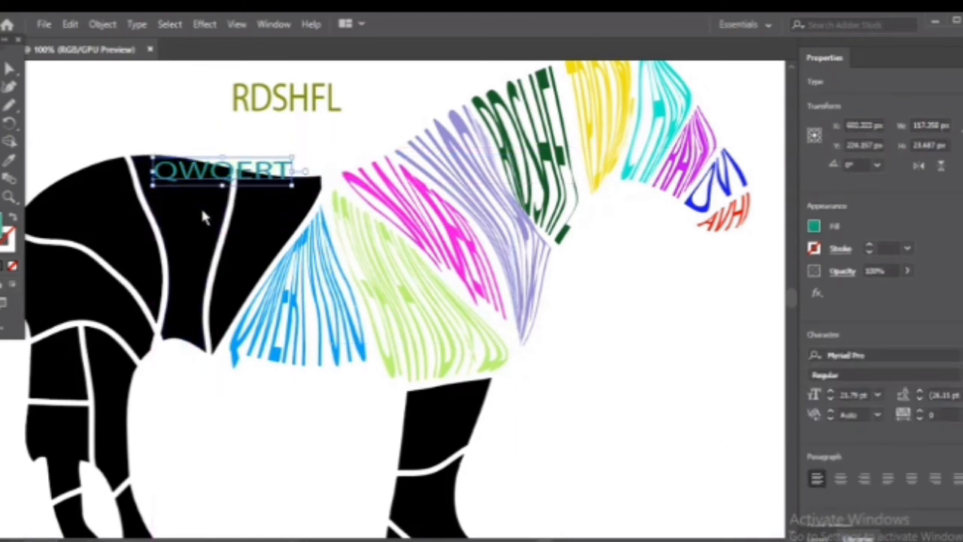
right_click(180, 168)
mouse_move(282, 410)
click(464, 460)
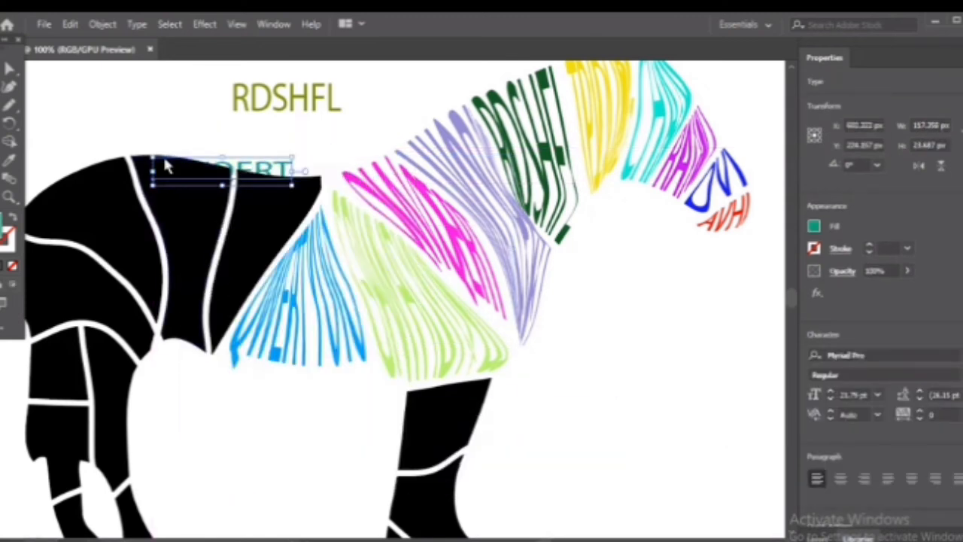
drag(170, 137, 197, 185)
key(ctrl+alt+c)
click(254, 129)
- Place the olive RDSHFL text behind the upper rump segment and envelope-distort it into that segment
drag(293, 95, 102, 166)
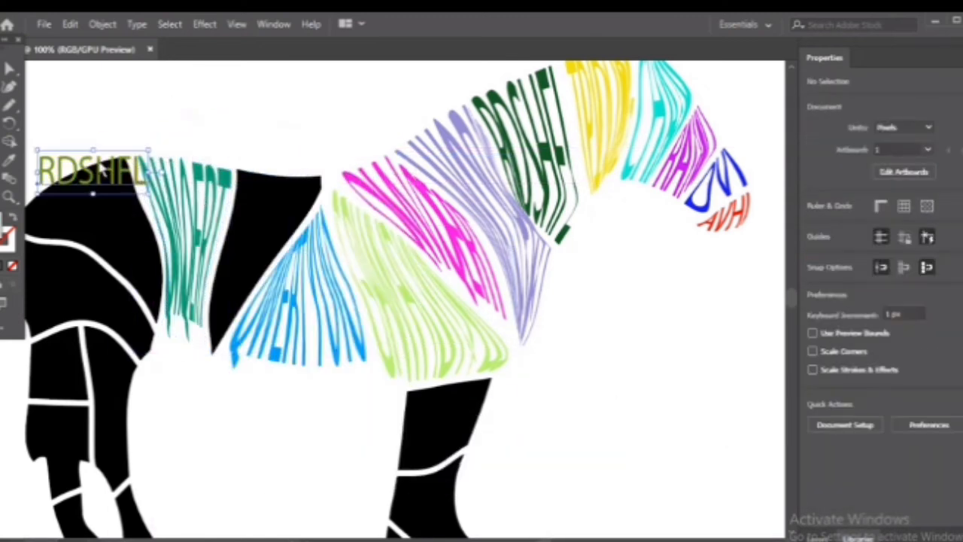
right_click(100, 173)
mouse_move(226, 402)
click(366, 455)
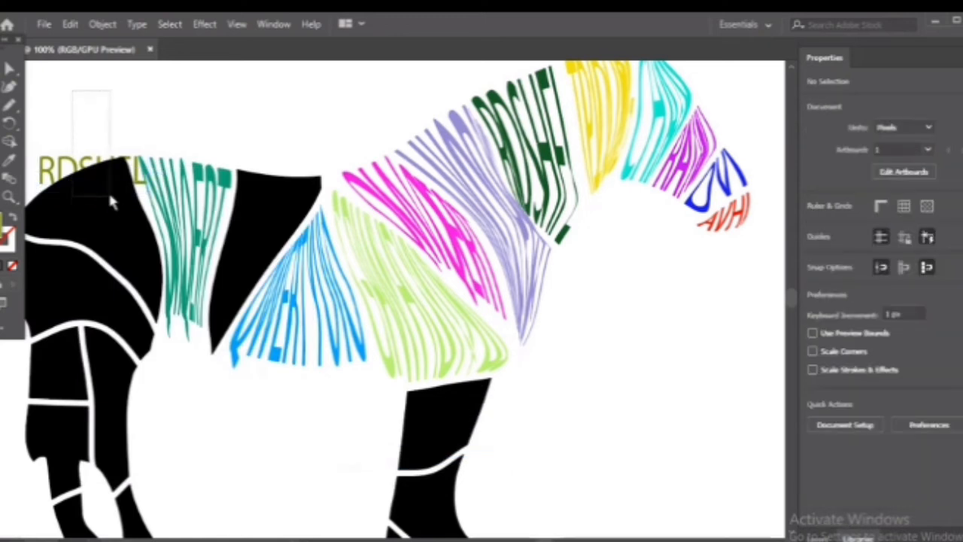
drag(73, 91, 110, 196)
right_click(97, 178)
click(102, 96)
key(ctrl+alt+c)
- Move the dark navy MKOPIUY text onto the thigh segment below the olive word and send it to the back
scroll(292, 131, down, 6)
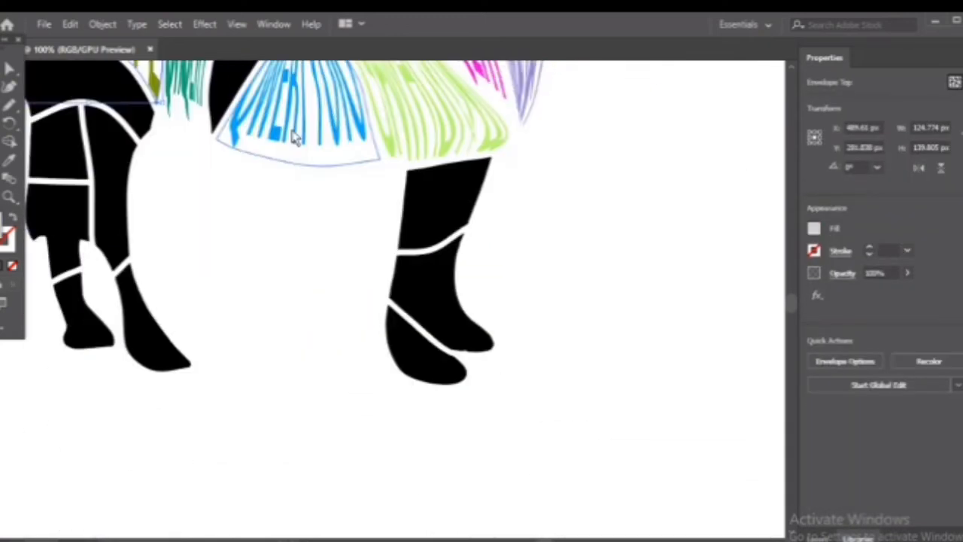
key(ctrl+0)
drag(630, 336, 335, 312)
right_click(338, 314)
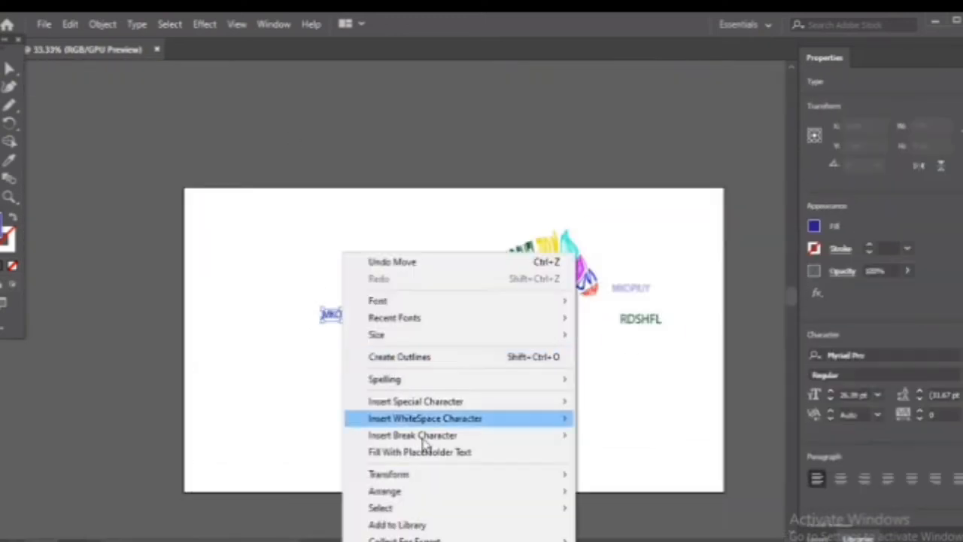
mouse_move(566, 492)
click(613, 539)
- Envelope-distort the dark navy MKOPIUY text into the thigh segment below the olive word
key(ctrl+plus)
key(ctrl+plus)
key(ctrl+plus)
key(ctrl+plus)
drag(329, 242, 451, 340)
right_click(452, 340)
click(292, 218)
key(ctrl+alt+c)
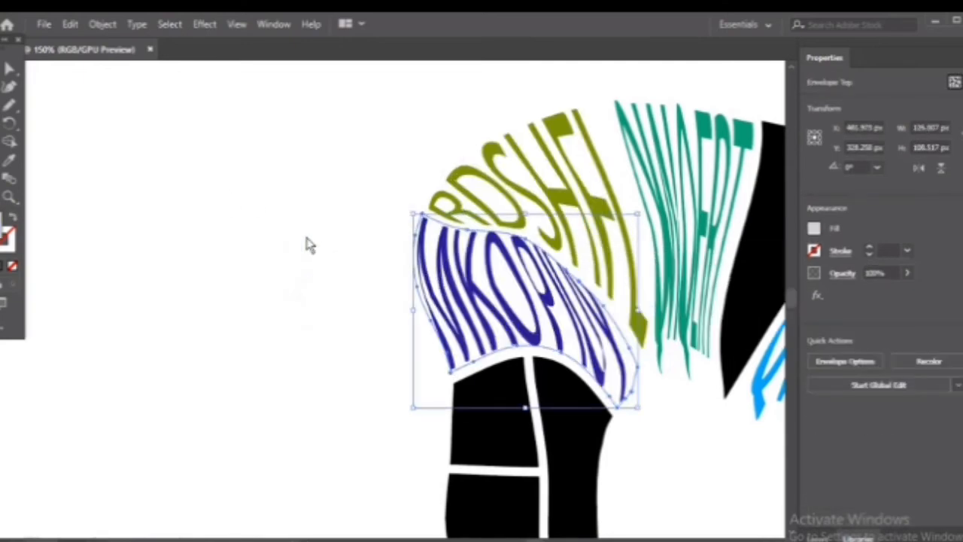
- Move the remaining light purple MKOPIUY text onto the last black back segment beside the teal word and send it to the back
click(309, 245)
key(ctrl+0)
drag(674, 276, 471, 269)
key(ctrl+plus)
key(ctrl+plus)
key(ctrl+plus)
key(ctrl+plus)
drag(431, 307, 464, 286)
right_click(416, 277)
mouse_move(470, 492)
click(692, 539)
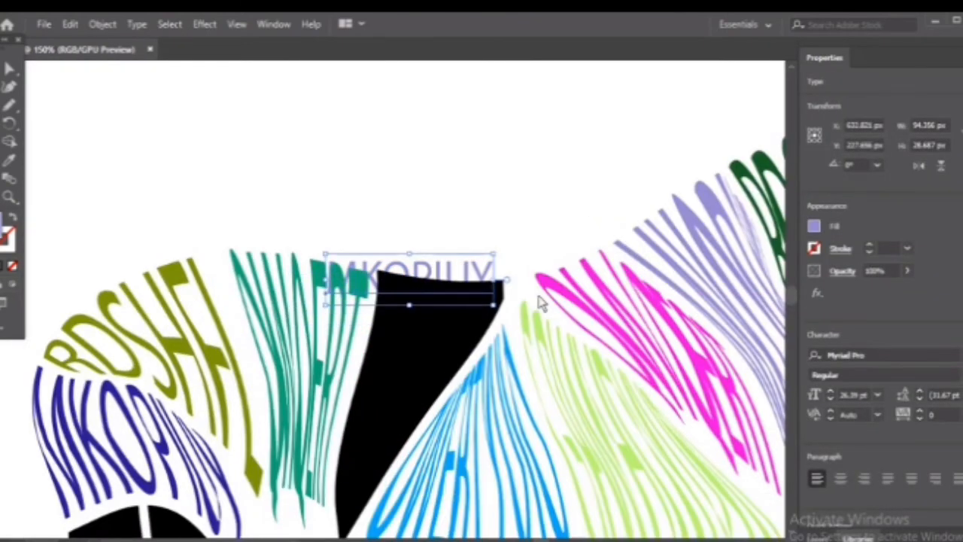
- Envelope-distort the light purple MKOPIUY text into the back segment between the teal and blue words
drag(438, 160, 435, 296)
right_click(434, 297)
click(419, 181)
key(ctrl+alt+c)
click(420, 182)
- Move the remaining dark green RDSHFL text onto the inner upper hind leg segment and send it to the back
key(ctrl+minus)
key(ctrl+minus)
key(ctrl+minus)
drag(701, 361, 335, 413)
right_click(335, 414)
mouse_move(406, 329)
click(588, 381)
- Envelope-distort the dark green RDSHFL text into the inner upper hind leg segment
click(413, 430)
drag(378, 452, 319, 412)
key(ctrl+alt+c)
click(198, 394)
- Add the text POIUY in the empty area between the hind and front legs
key(ctrl+plus)
key(ctrl+plus)
key(ctrl+plus)
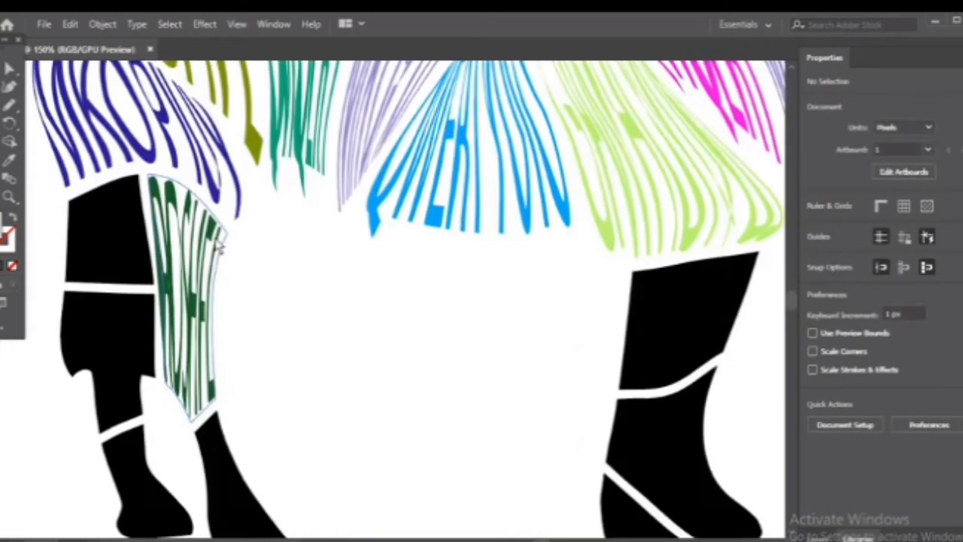
right_click(3, 124)
click(21, 128)
click(318, 194)
text(POIUY)
key(Escape)
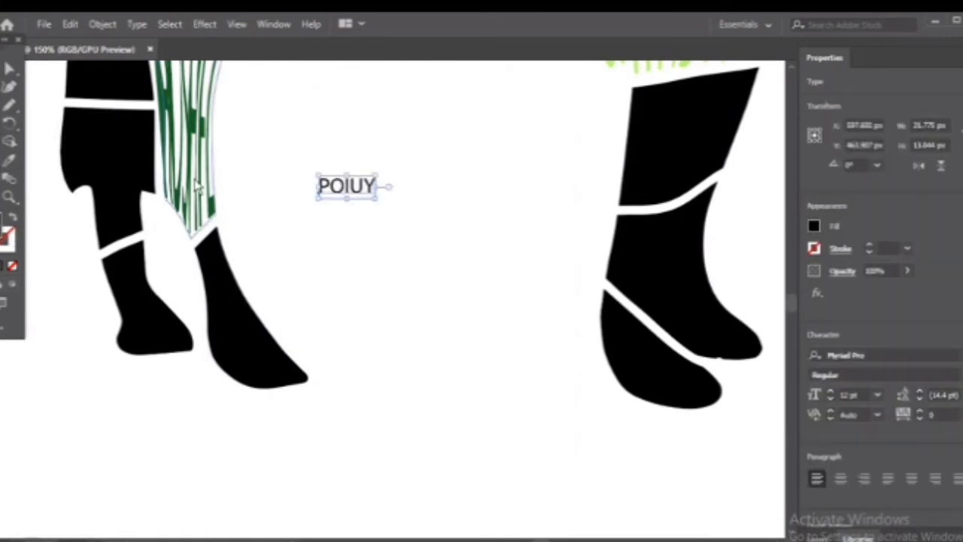
- Change the fill of the POIUY text to bright green
double_click(2, 224)
click(512, 333)
drag(467, 357, 300, 256)
click(473, 203)
click(652, 201)
- Add the text MLKJ in black below the green POIUY text
right_click(6, 124)
click(42, 123)
click(303, 234)
text(MLKJ)
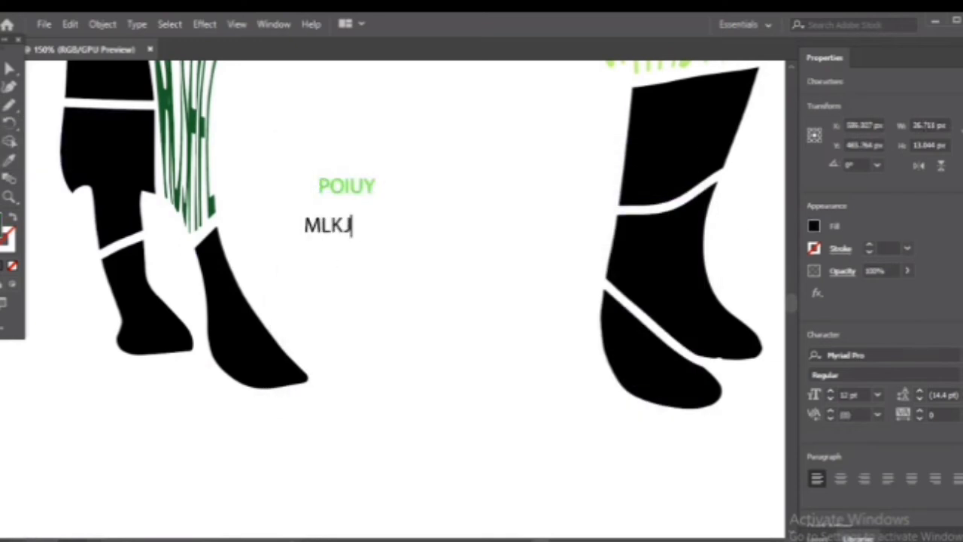
click(301, 301)
double_click(2, 224)
click(652, 201)
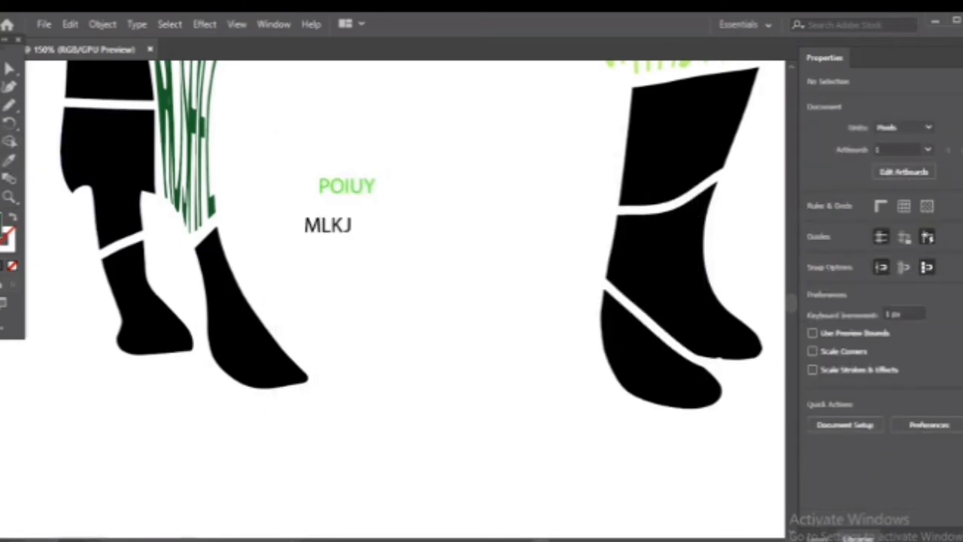
- Add the text ASDFG below the other words and set its fill to dark purple 700A6B
click(3, 124)
click(397, 324)
text(ASDFG)
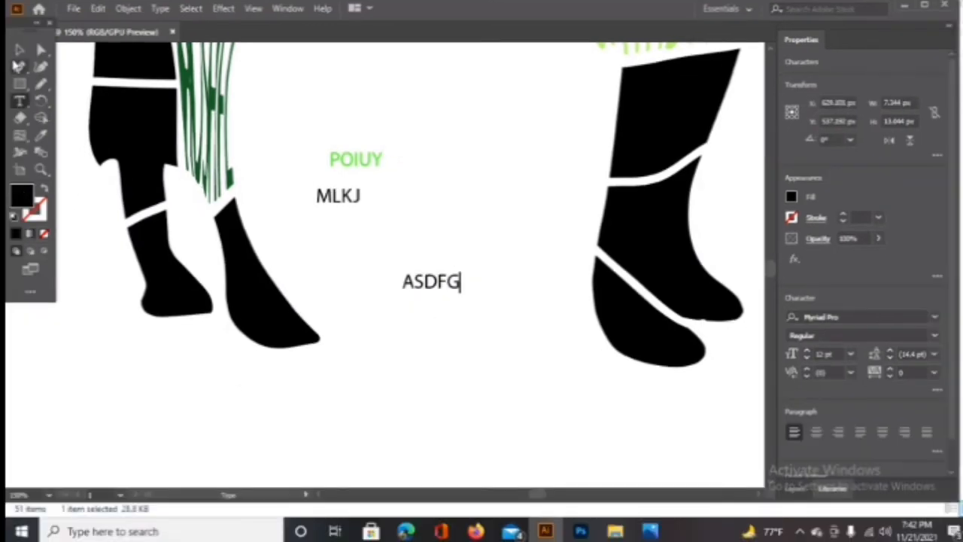
click(19, 50)
double_click(27, 197)
click(468, 269)
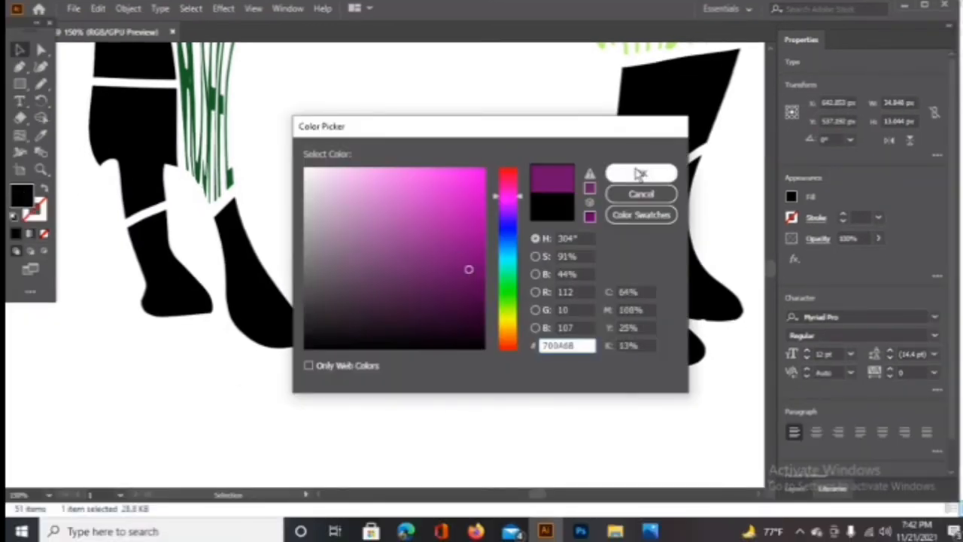
click(639, 173)
click(282, 133)
- Duplicate the POIUY, MLKJ and ASDFG texts, placing each copy near its original
alt+drag(369, 163, 433, 143)
click(343, 203)
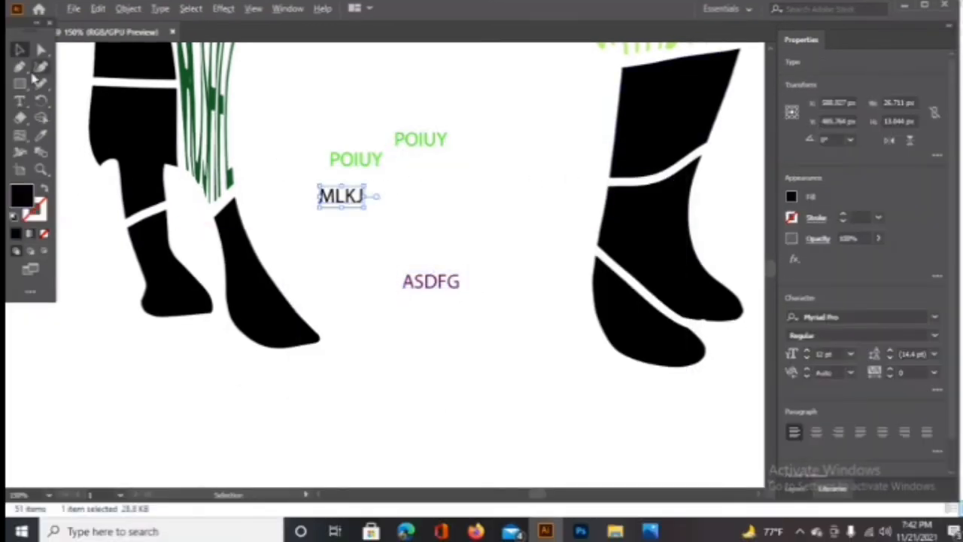
alt+drag(341, 195, 420, 190)
alt+drag(430, 281, 464, 236)
- Change the fill of the duplicate POIUY text to blue
double_click(420, 139)
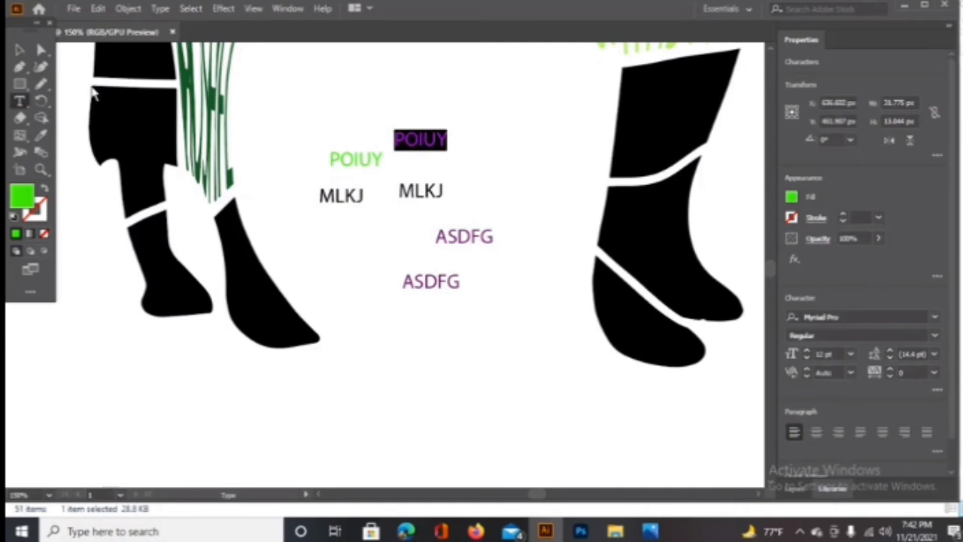
double_click(31, 202)
click(507, 234)
click(624, 172)
key(Escape)
- Set the fill of the upper ASDFG copy to turquoise 00FFB6
double_click(448, 232)
click(20, 50)
double_click(22, 195)
click(508, 268)
drag(481, 180, 474, 171)
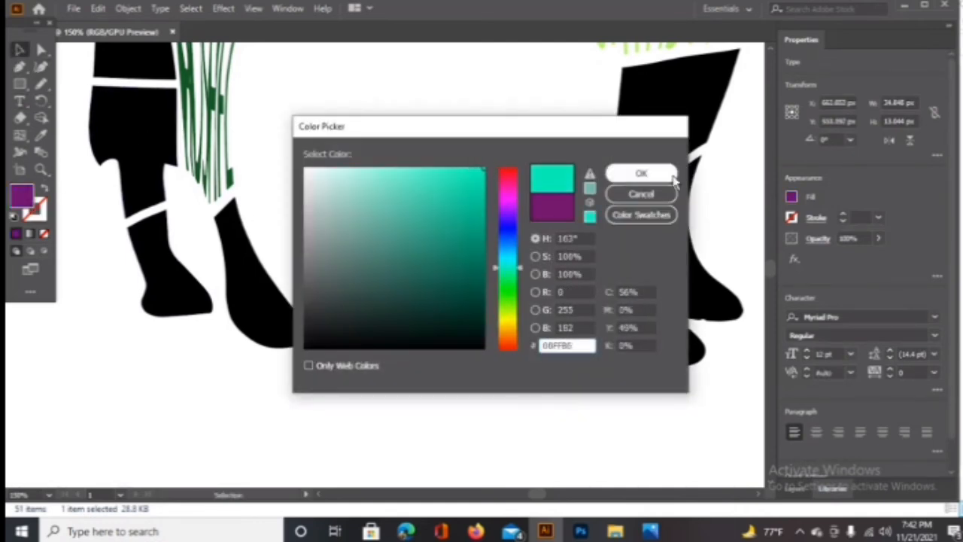
click(671, 174)
click(332, 120)
- Change the fill of the duplicate MLKJ text to pinkish red
click(420, 192)
double_click(25, 193)
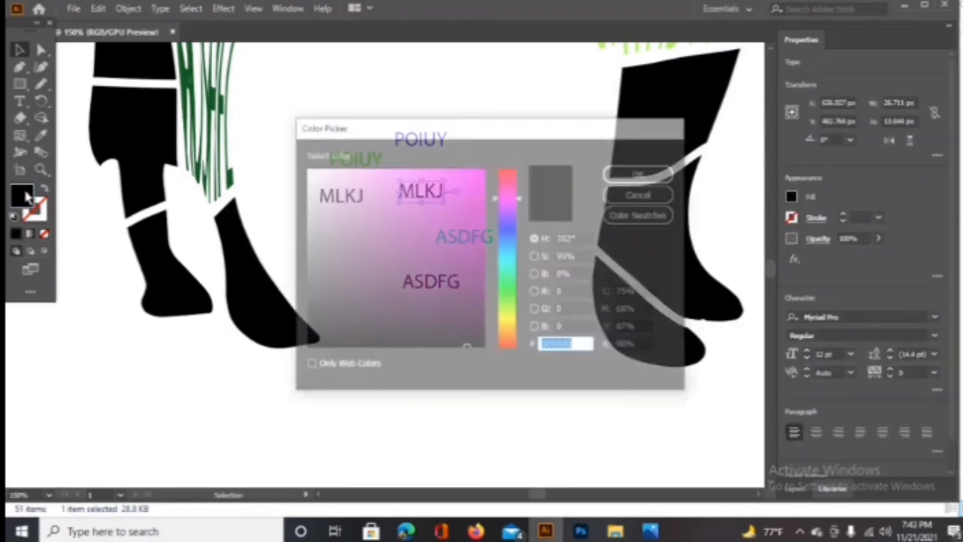
click(514, 181)
click(472, 185)
click(615, 176)
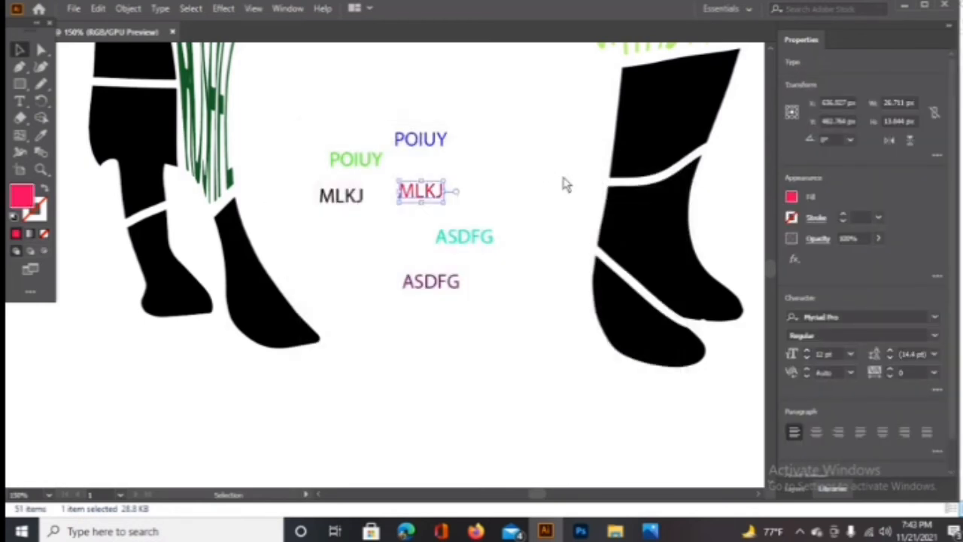
click(564, 183)
- Enlarge the blue POIUY text to about 74 px wide, place it over the upper front leg segment and send it to the back
scroll(526, 197, up, 2)
drag(427, 228, 467, 202)
drag(491, 211, 538, 228)
drag(512, 219, 613, 214)
shift+click(640, 228)
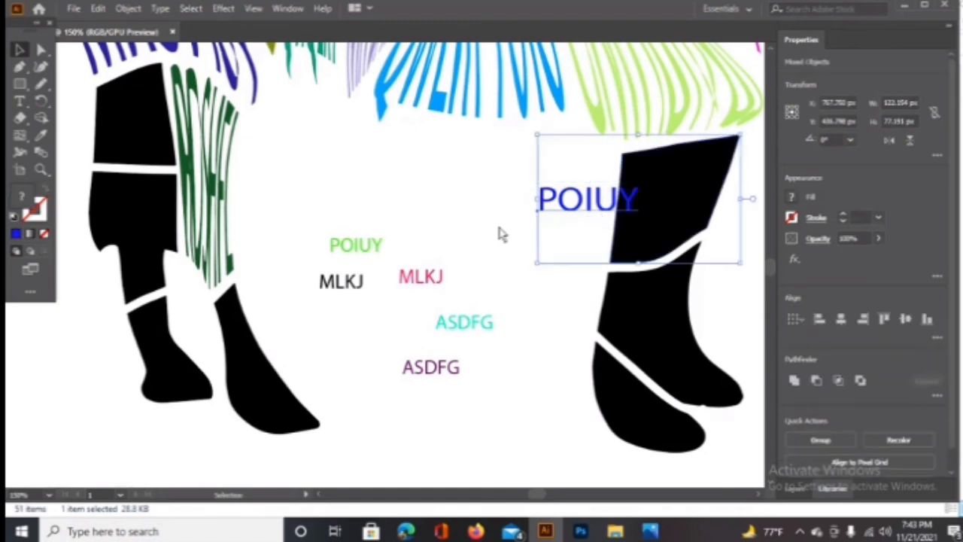
click(478, 203)
click(553, 209)
drag(537, 220, 585, 226)
right_click(585, 214)
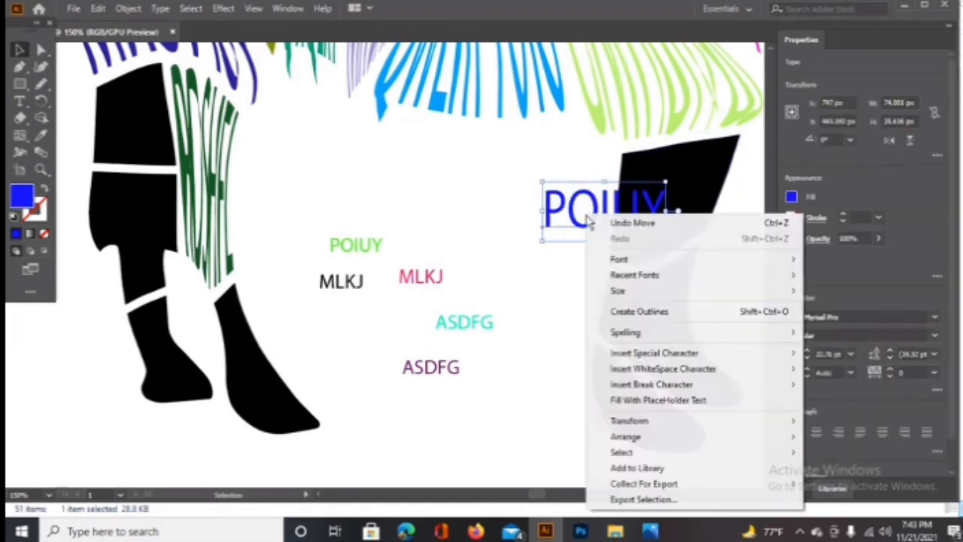
mouse_move(722, 438)
click(481, 483)
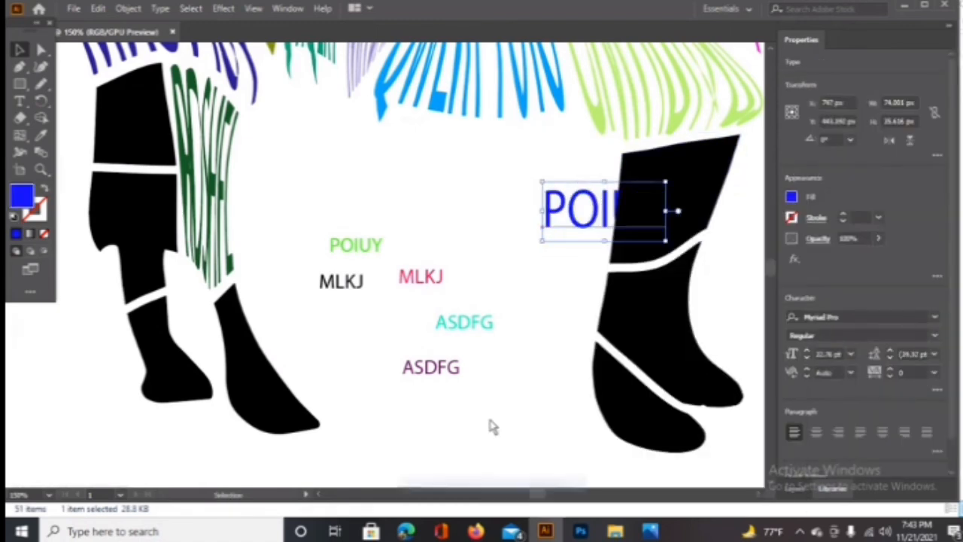
- Envelope-distort the blue POIUY text into the upper front leg segment
shift+click(664, 219)
key(ctrl+alt+c)
click(481, 297)
- Enlarge the turquoise ASDFG text to about 75 px wide beside the middle front leg segment and send it to the back
click(457, 323)
drag(493, 331, 593, 307)
drag(516, 319, 502, 331)
right_click(526, 314)
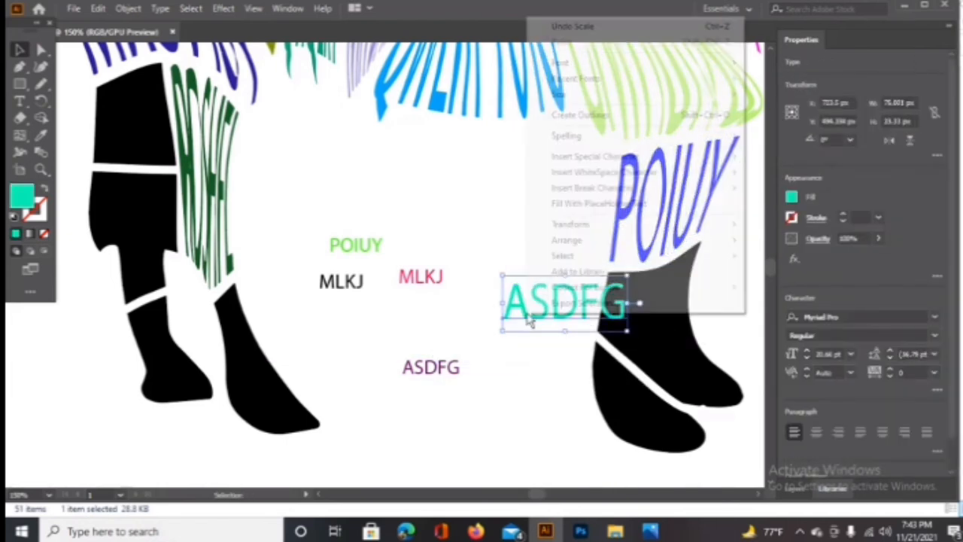
mouse_move(584, 254)
click(891, 285)
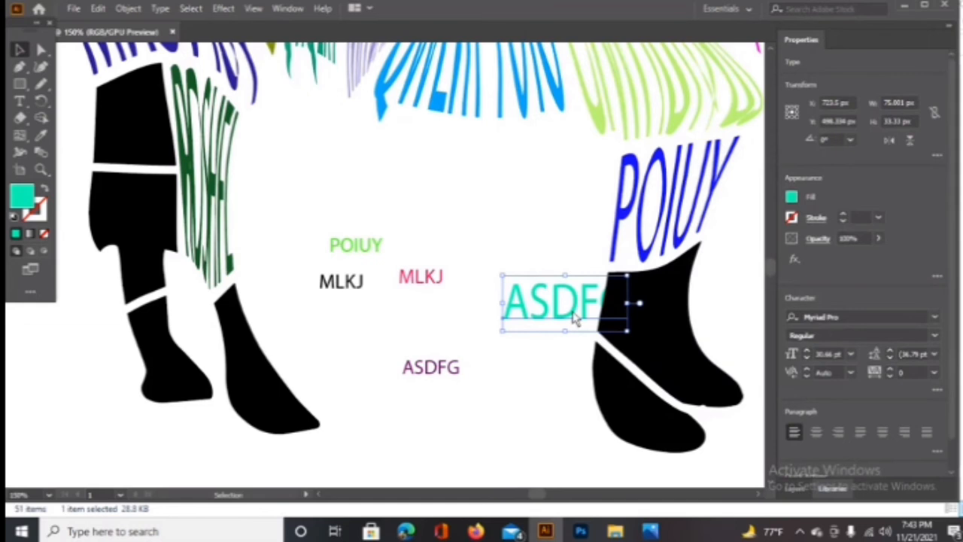
- Envelope-distort the turquoise ASDFG text into the middle front leg segment
click(615, 301)
click(498, 336)
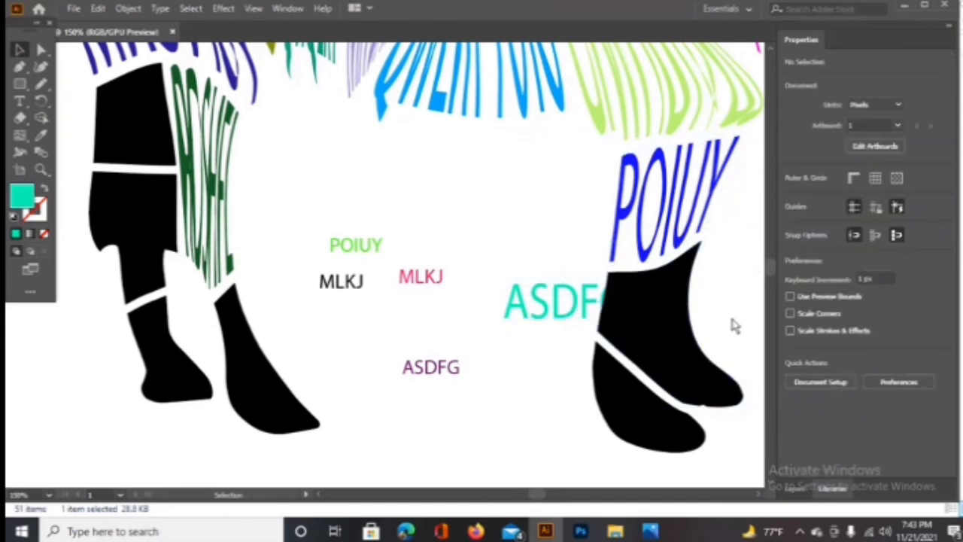
click(579, 296)
key(ctrl+alt+c)
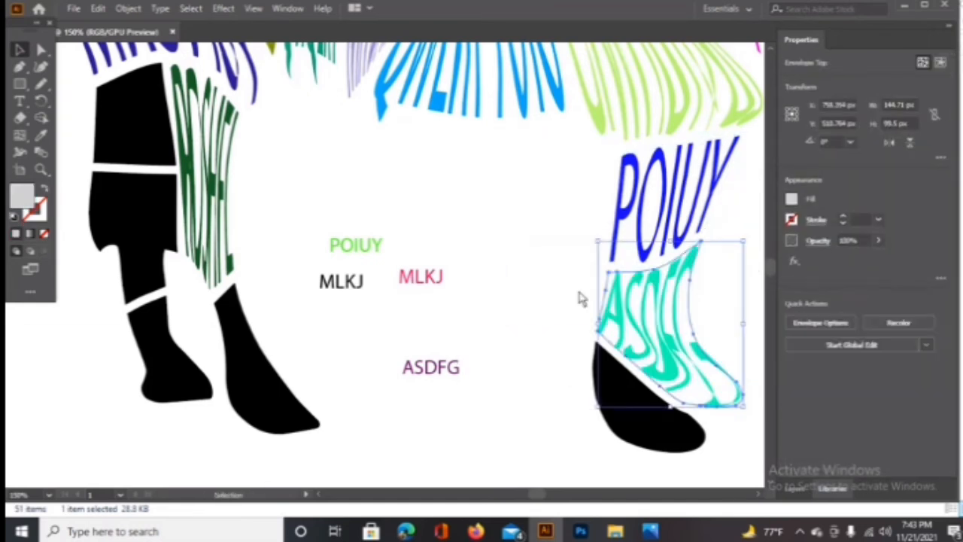
click(580, 298)
- Enlarge the black MLKJ text, place it beside the remaining black front hoof segment and send it to the back
scroll(583, 270, down, 3)
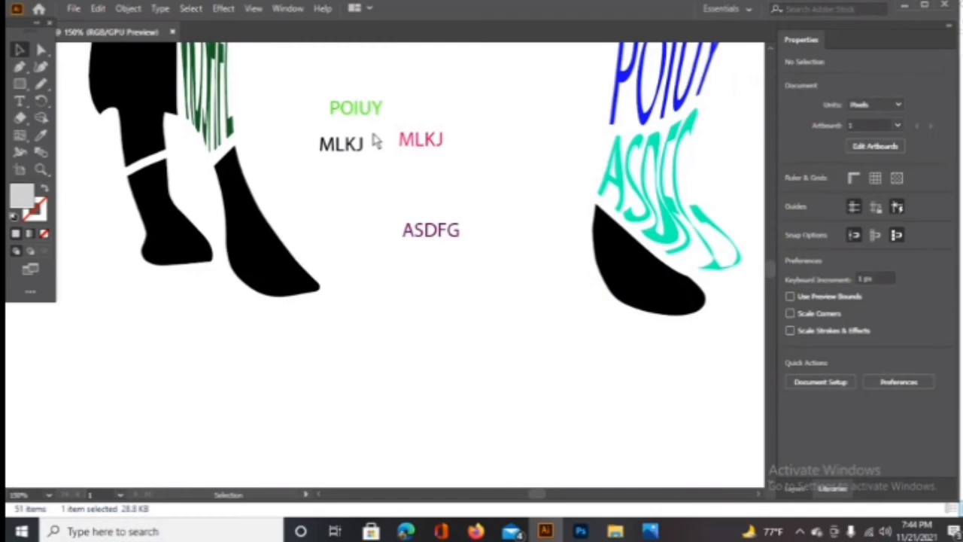
drag(359, 151, 535, 297)
right_click(549, 267)
mouse_move(743, 451)
click(811, 492)
- Envelope-distort the black MLKJ text into the front hoof segment
drag(560, 293, 589, 299)
drag(545, 246, 626, 259)
right_click(626, 259)
click(549, 269)
key(ctrl+alt+c)
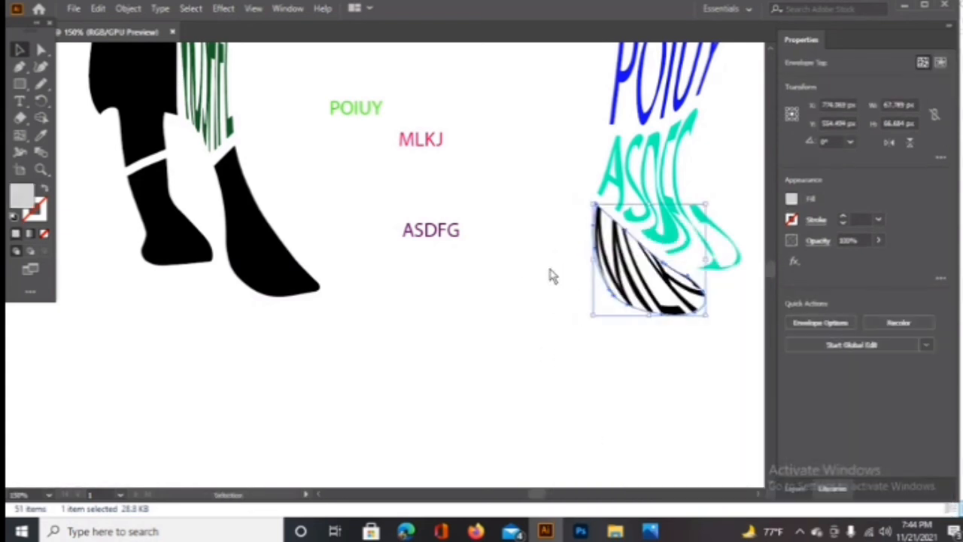
click(550, 276)
- Enlarge the purple ASDFG text to about 80 px wide, place it over the inner hind leg's lower segment and send it to the back
scroll(444, 259, down, 2)
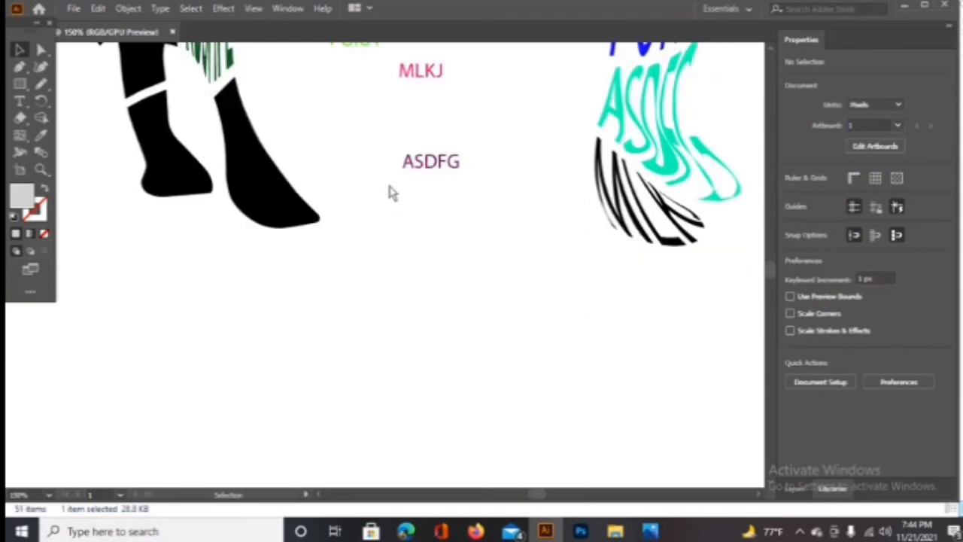
drag(440, 167, 366, 189)
scroll(366, 189, up, 4)
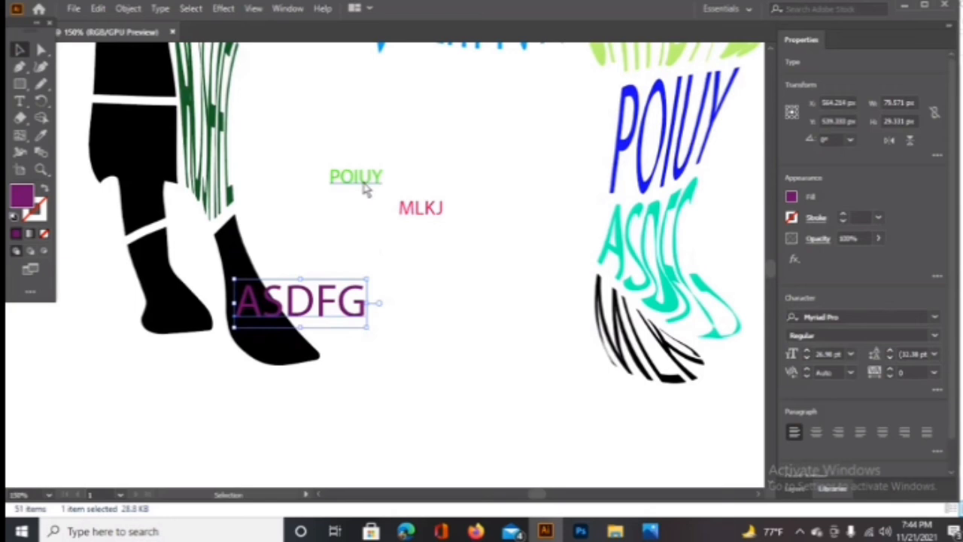
right_click(302, 322)
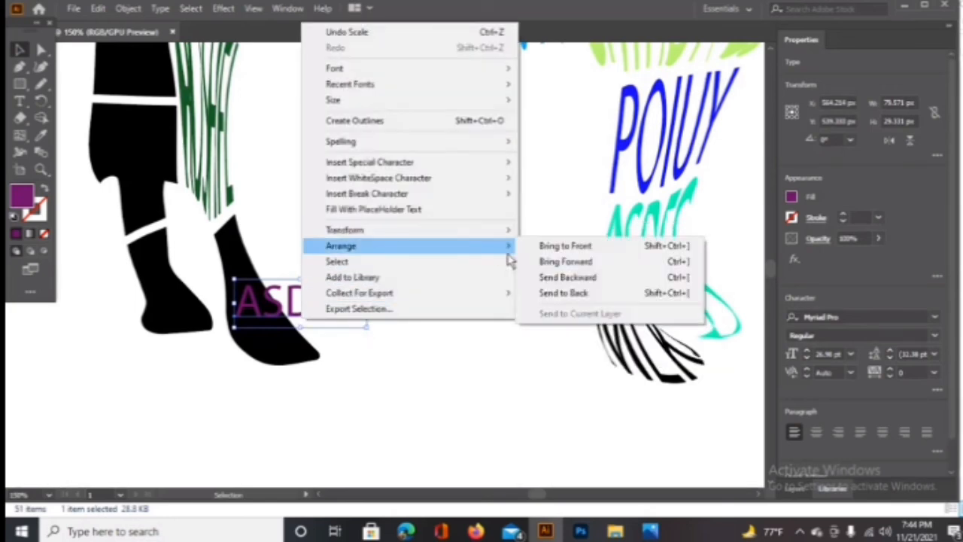
click(562, 293)
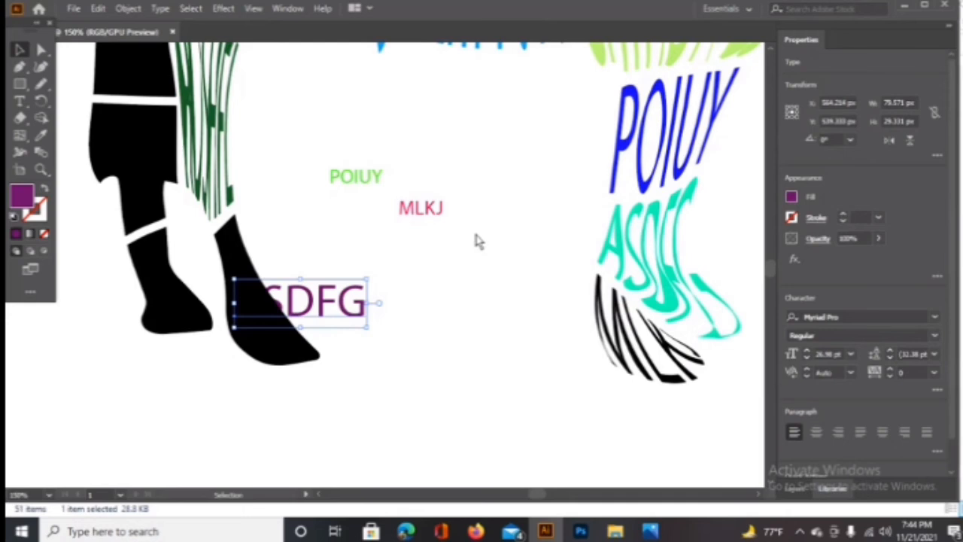
- Envelope-distort the purple ASDFG text into the inner hind leg's lower segment
key(ctrl+alt+c)
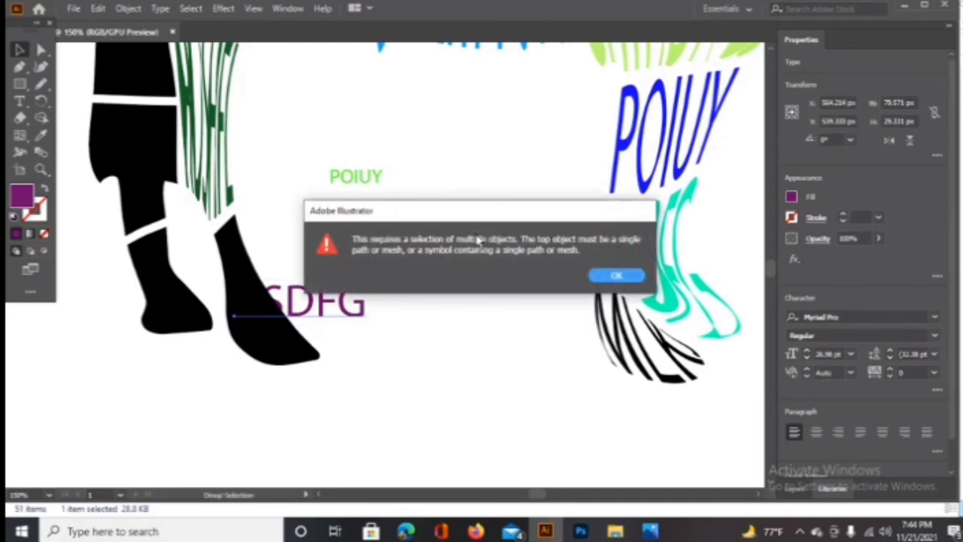
click(616, 276)
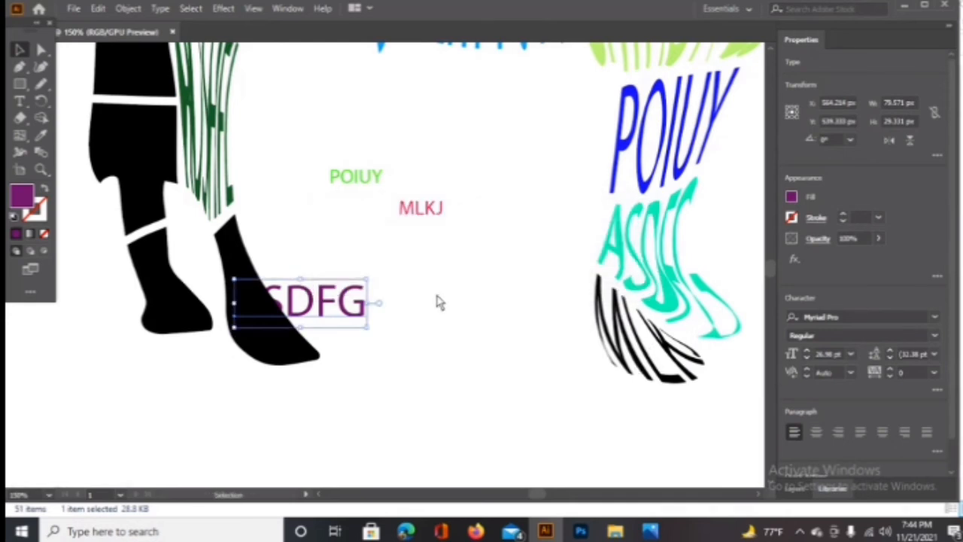
shift+click(224, 340)
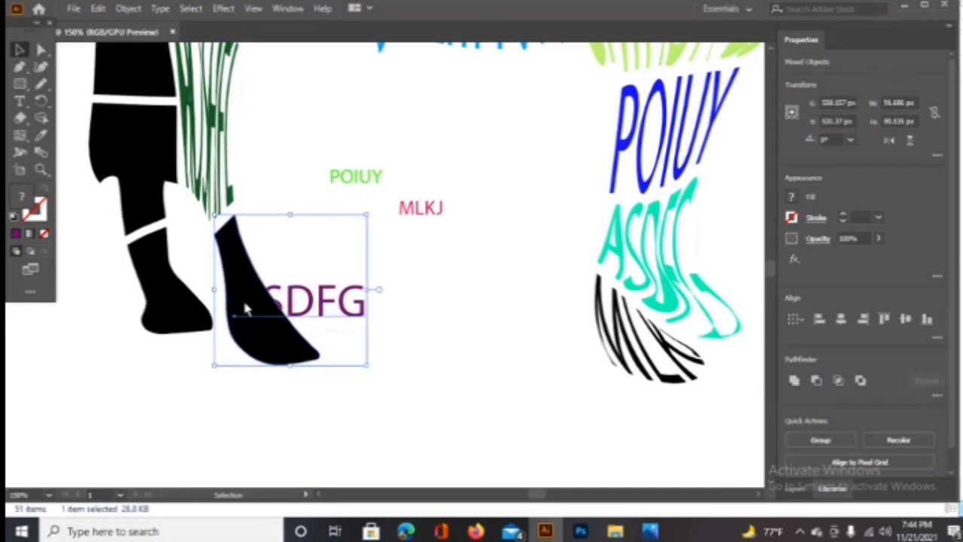
key(ctrl+alt+c)
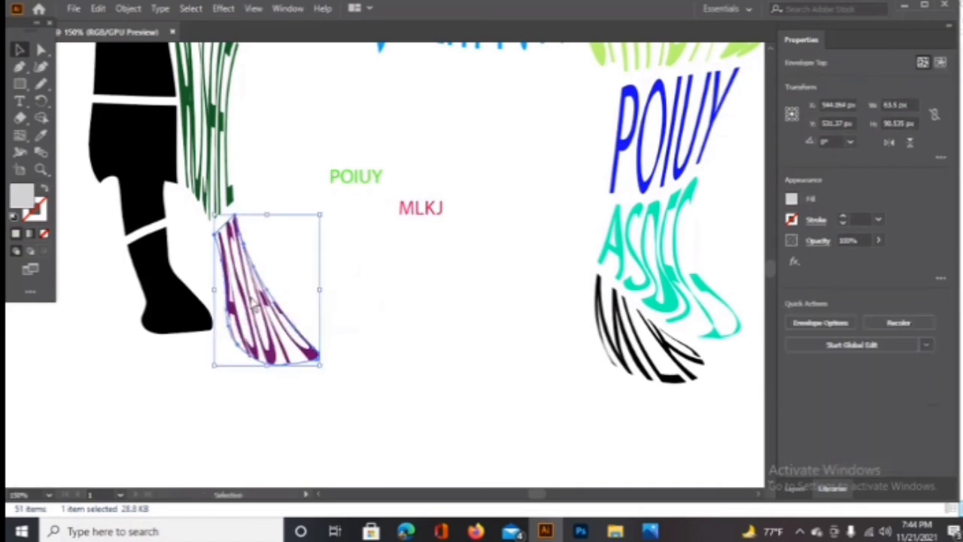
click(306, 276)
- Duplicate the green POIUY text above the original and enlarge the copy to about 75 px wide
scroll(306, 276, up, 3)
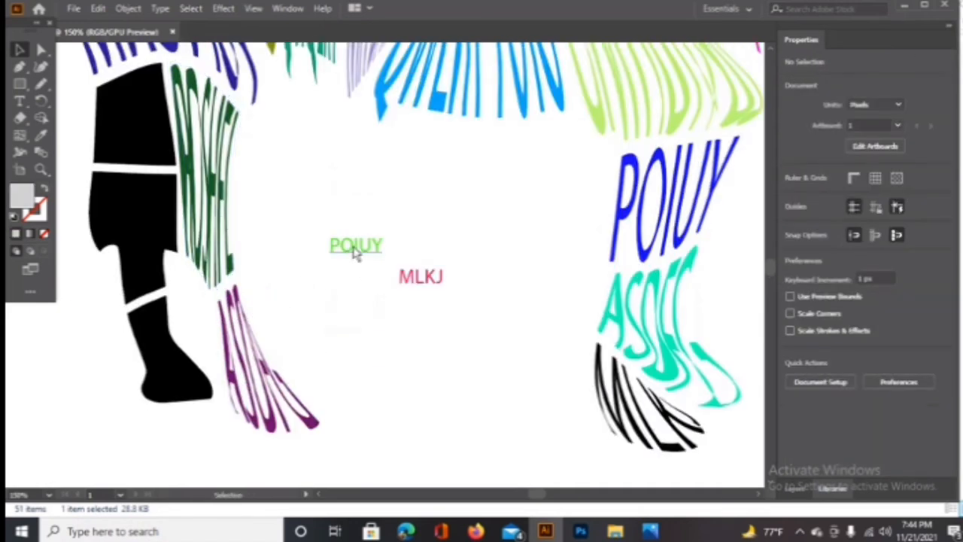
drag(358, 252, 358, 181)
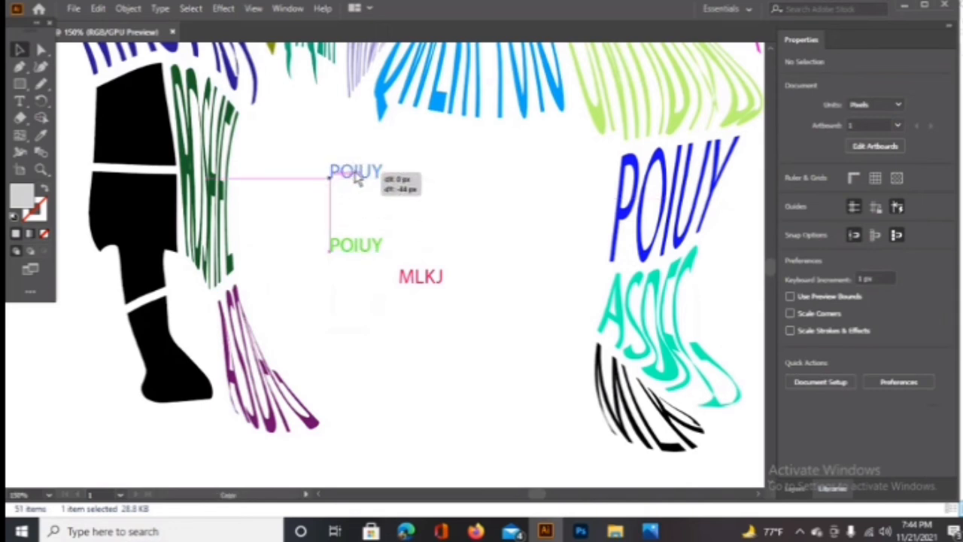
drag(355, 173, 461, 219)
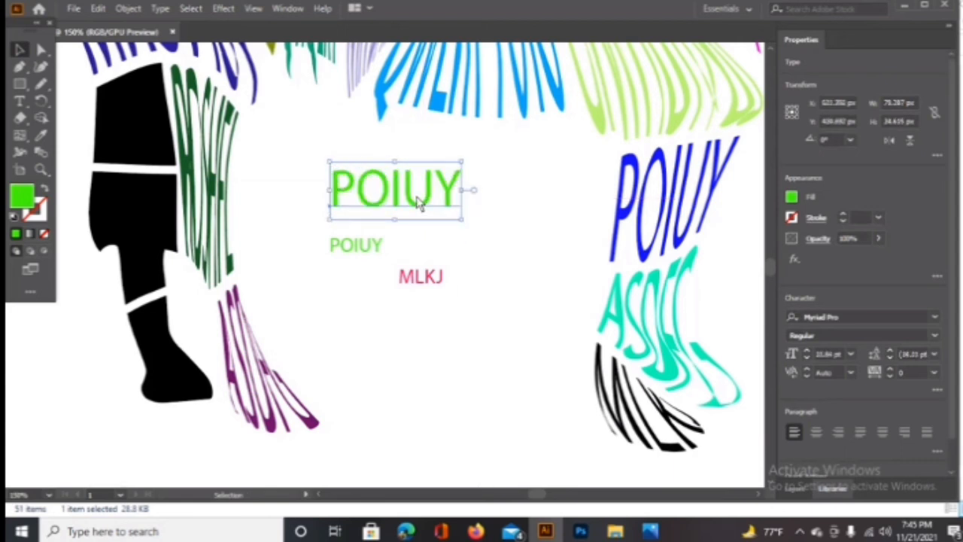
drag(462, 224, 452, 222)
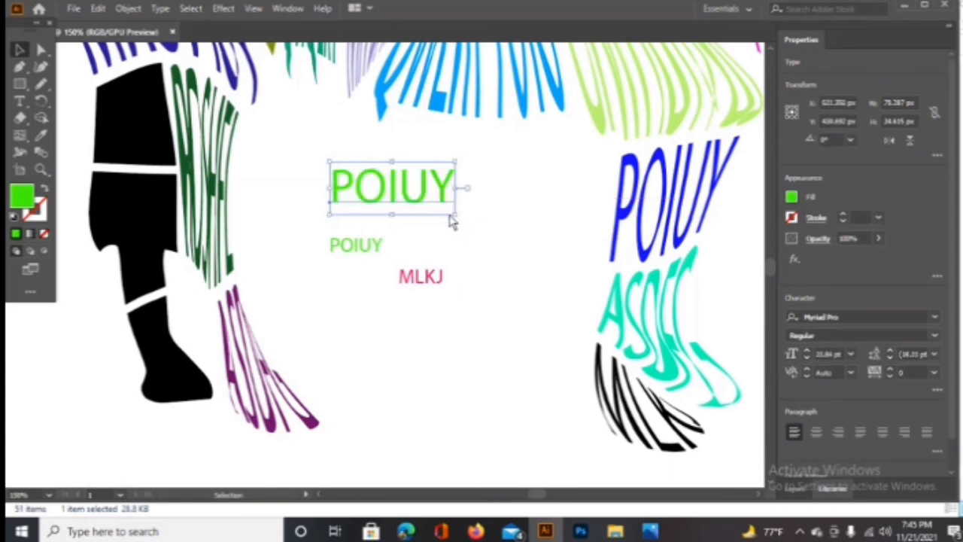
- Place the enlarged green POIUY text over the outer hind leg's middle segment and send it to the back
drag(412, 194, 133, 216)
right_click(127, 212)
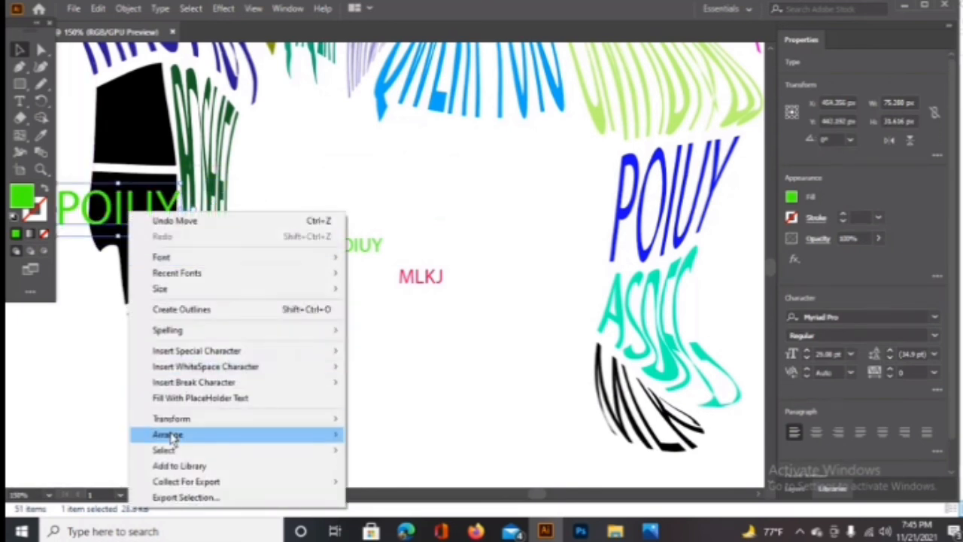
mouse_move(223, 452)
click(385, 481)
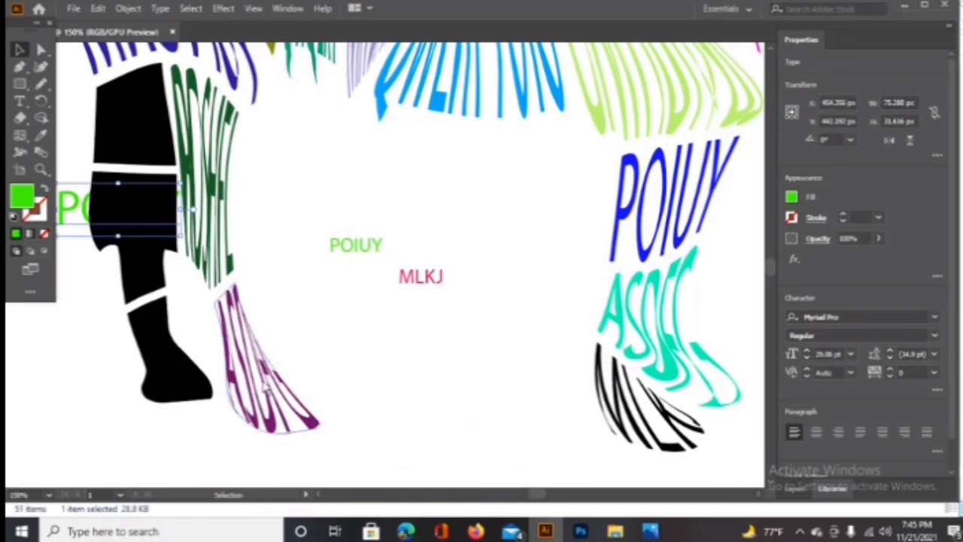
- Envelope-distort the enlarged green POIUY text into the outer hind leg's middle segment
scroll(263, 384, up, 2)
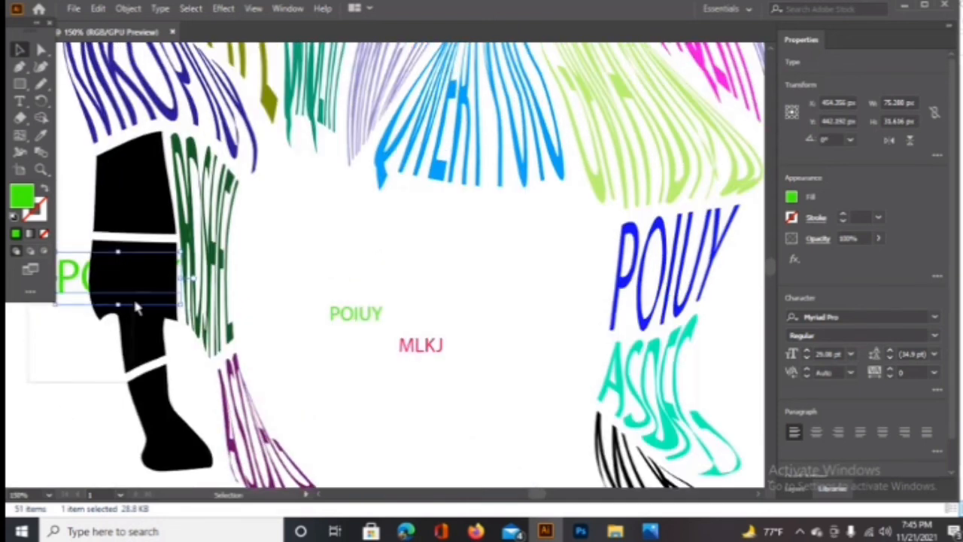
click(132, 258)
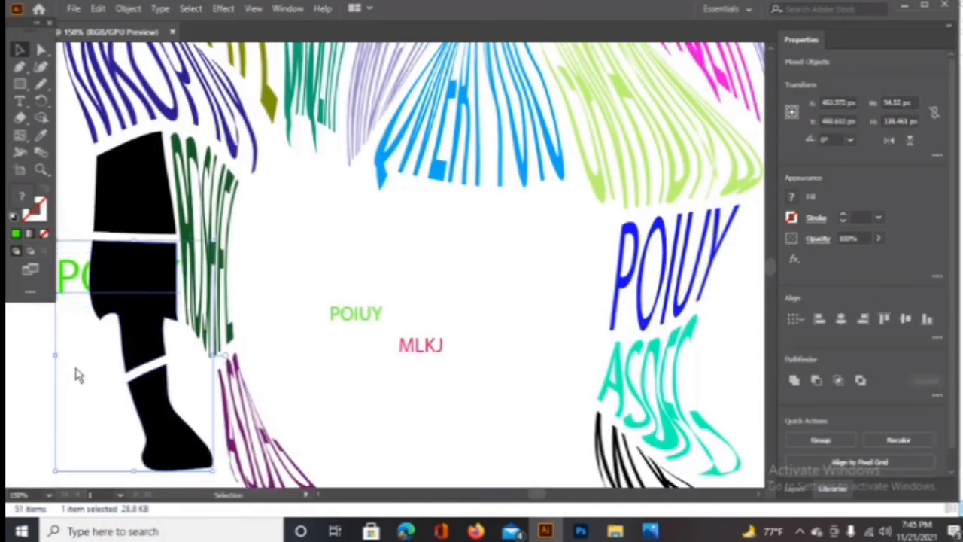
click(64, 373)
click(117, 292)
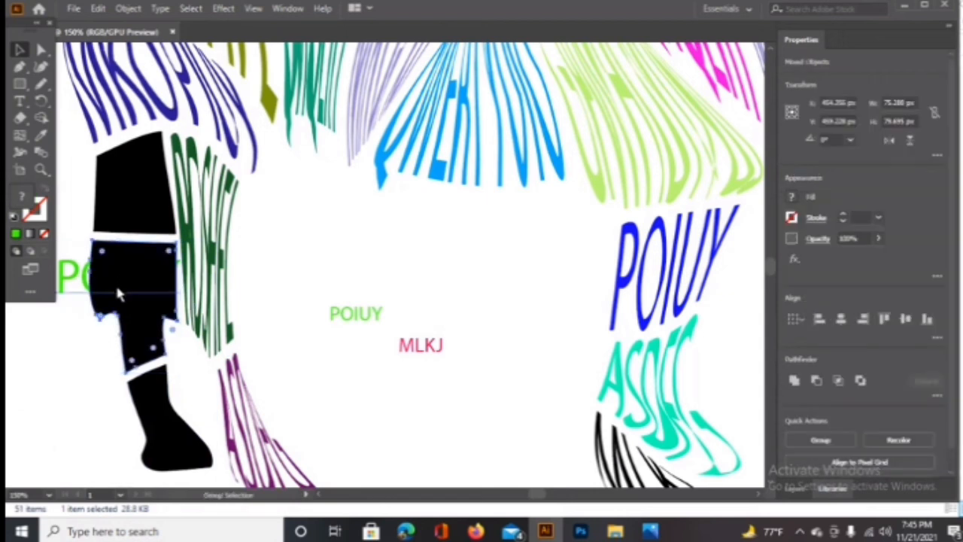
key(ctrl+alt+c)
click(359, 251)
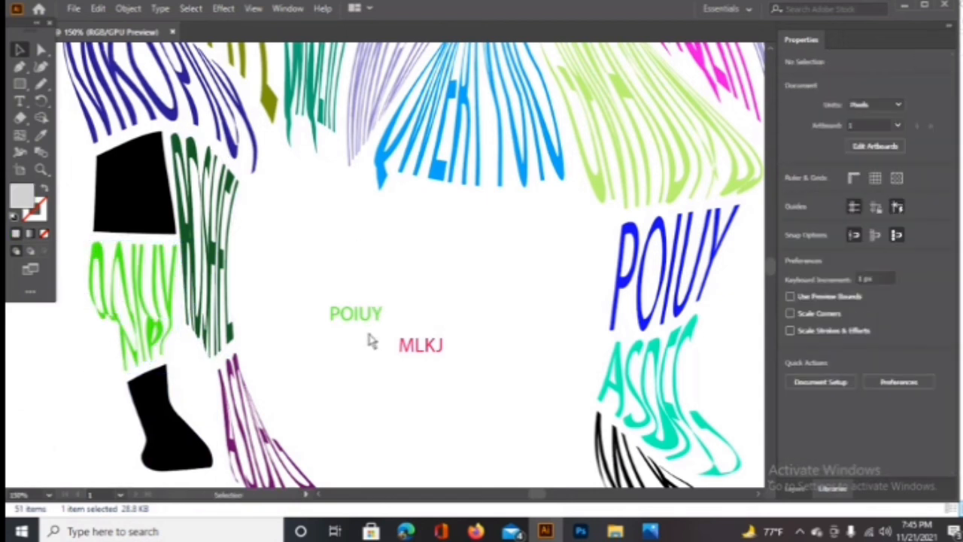
- Enlarge the pinkish red MLKJ text, place a copy about 54 px wide over the upper hind leg segment and send it to the back
drag(421, 357, 466, 303)
drag(404, 242, 162, 195)
right_click(154, 194)
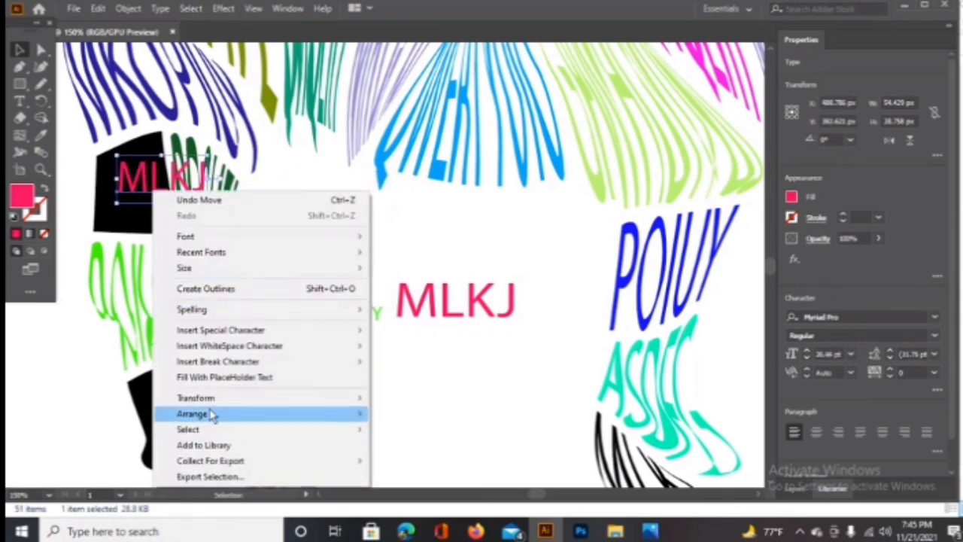
mouse_move(213, 414)
click(413, 461)
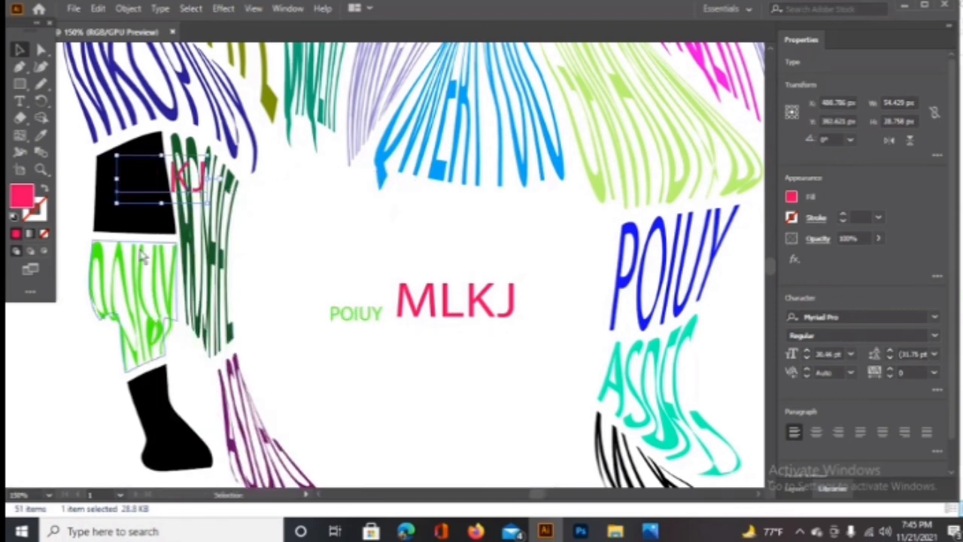
- Envelope-distort the pinkish red MLKJ copy into the upper hind leg segment
shift+click(158, 179)
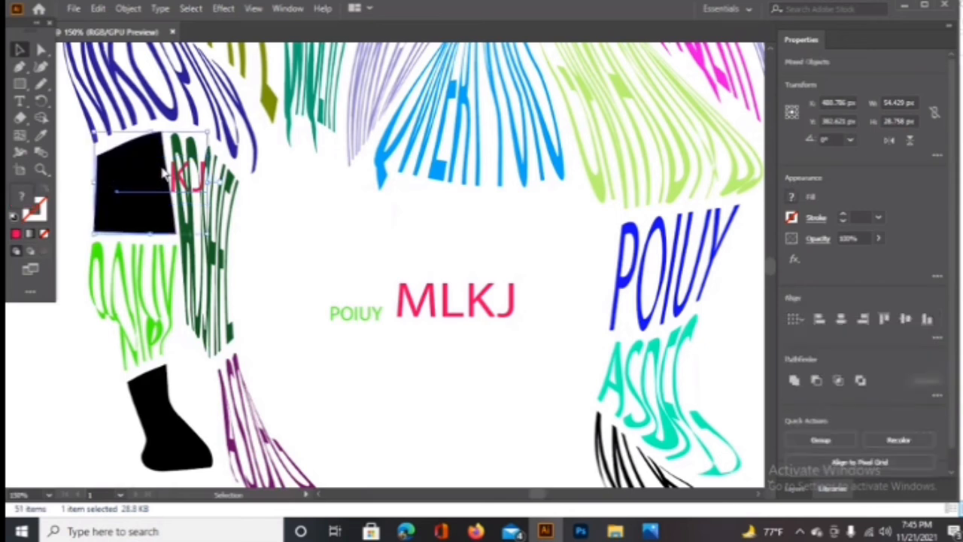
right_click(158, 177)
mouse_move(191, 351)
key(ctrl+alt+c)
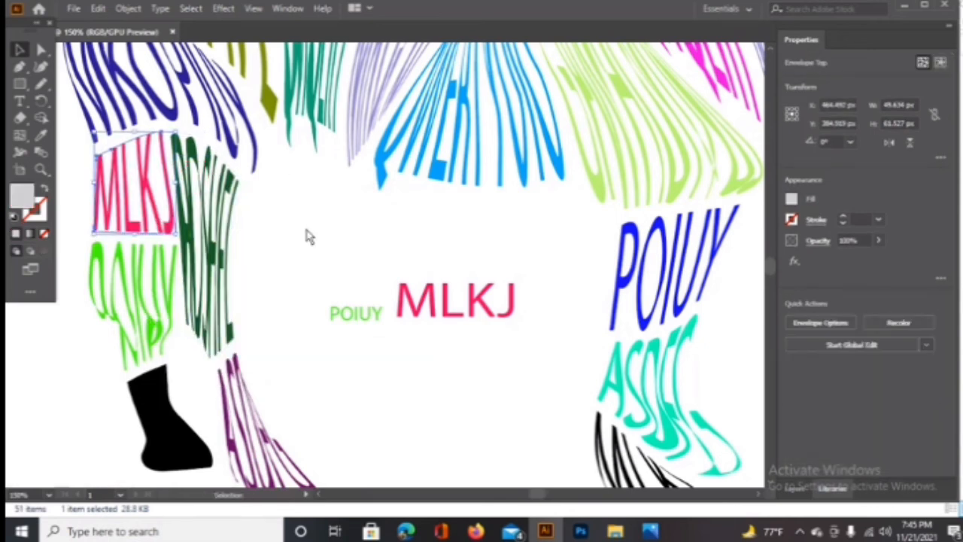
click(307, 236)
- Place the remaining green POIUY text at about 49 px wide over the hind hoof segment and change its fill to orange FF6E0B
scroll(348, 227, down, 3)
drag(365, 215, 86, 354)
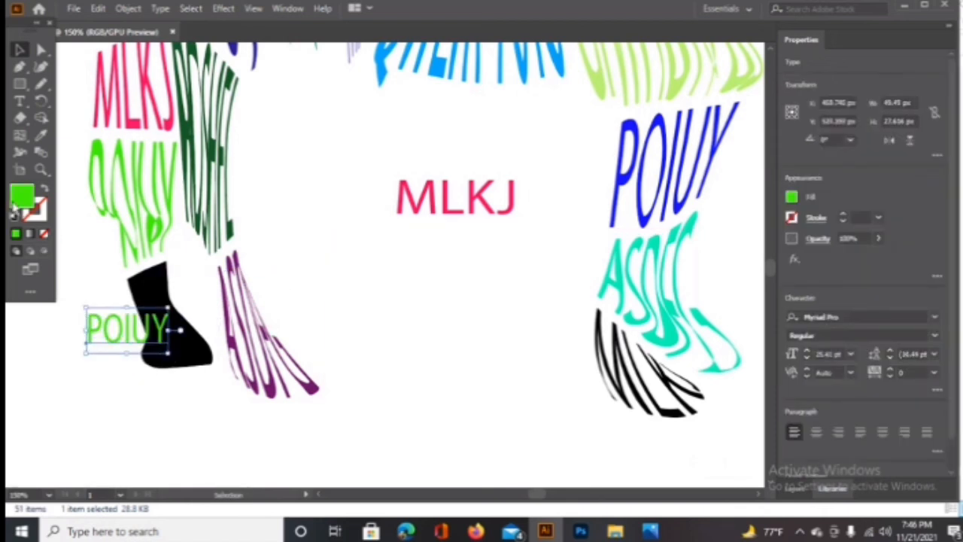
double_click(17, 210)
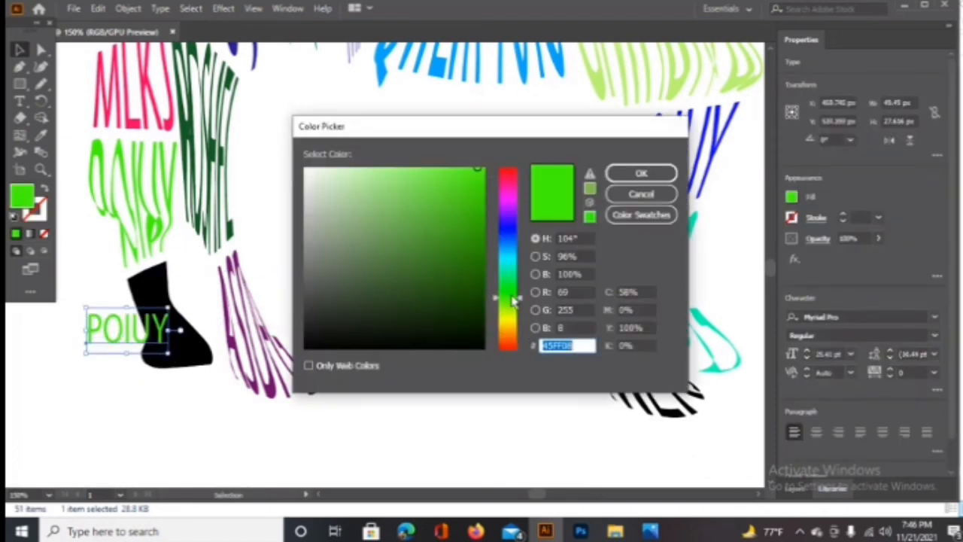
mouse_move(516, 328)
mouse_down()
mouse_move(522, 359)
mouse_move(510, 337)
mouse_up()
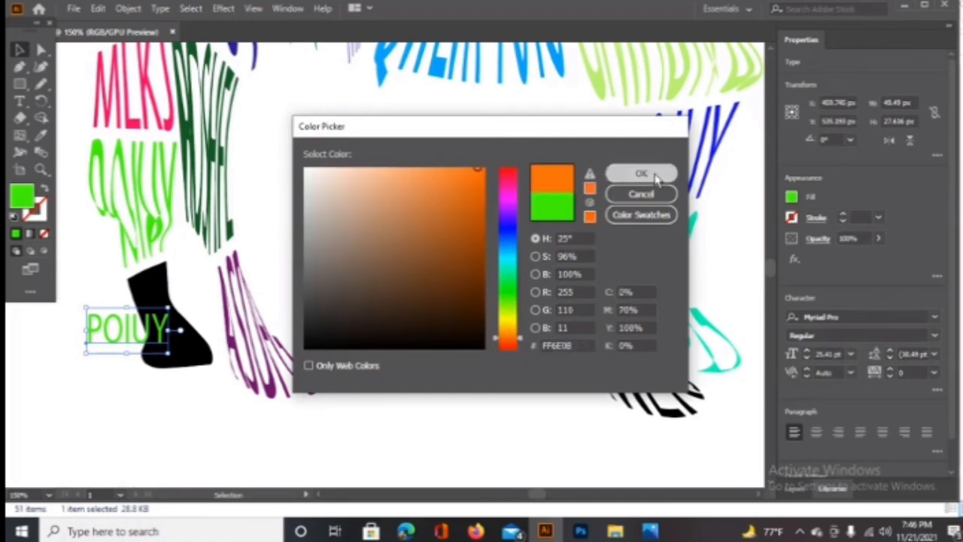
click(651, 173)
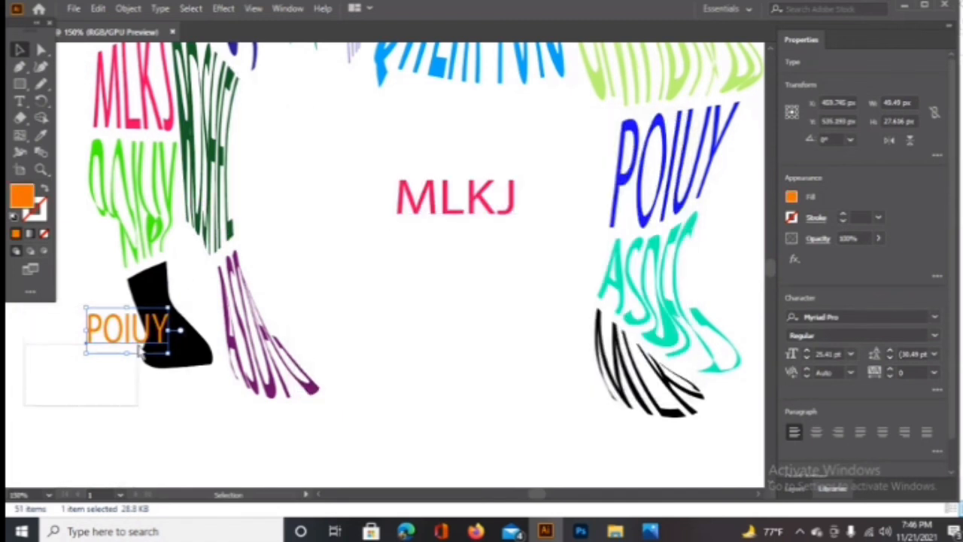
- Send the orange POIUY text to the back and envelope-distort it into the last black hind hoof segment
drag(138, 346, 137, 344)
right_click(113, 304)
mouse_move(258, 254)
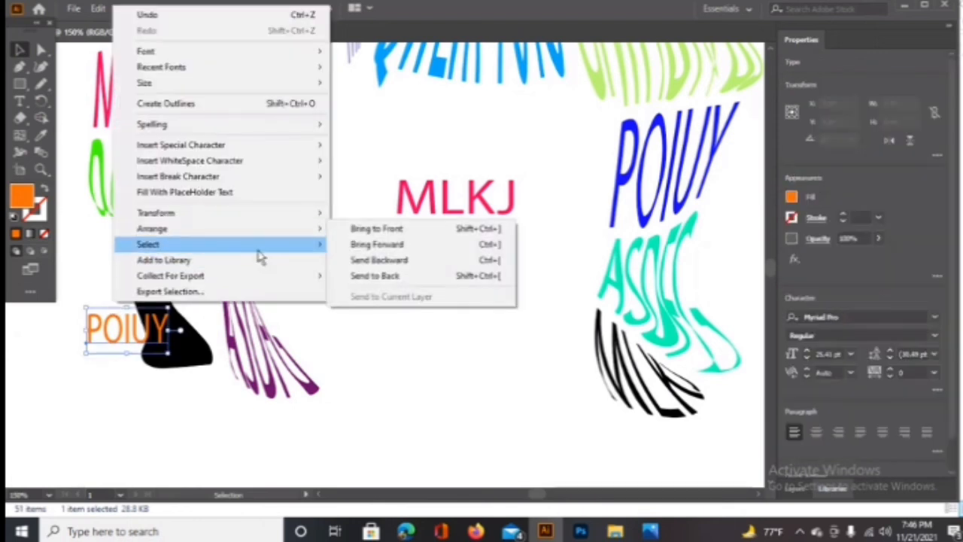
click(361, 278)
drag(92, 437, 180, 320)
right_click(154, 322)
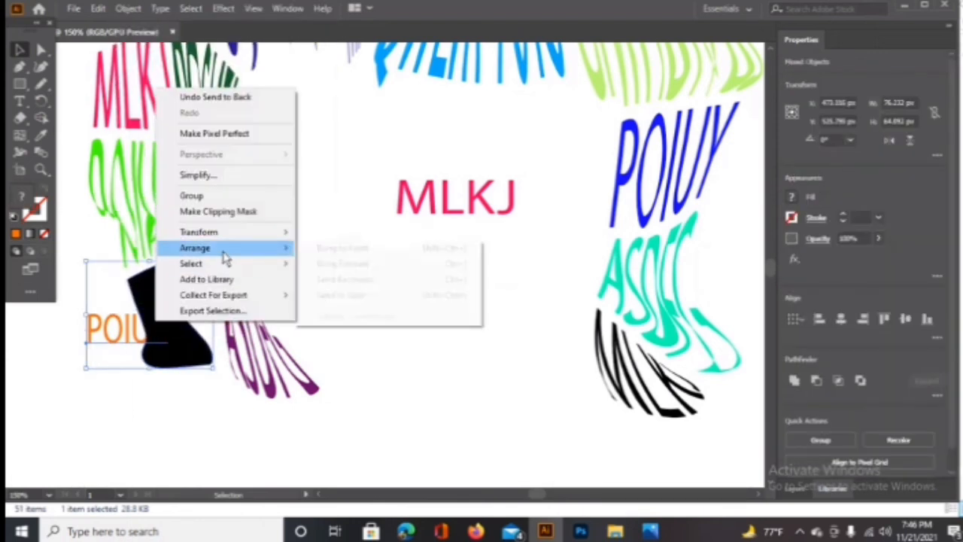
click(173, 383)
key(ctrl+alt+c)
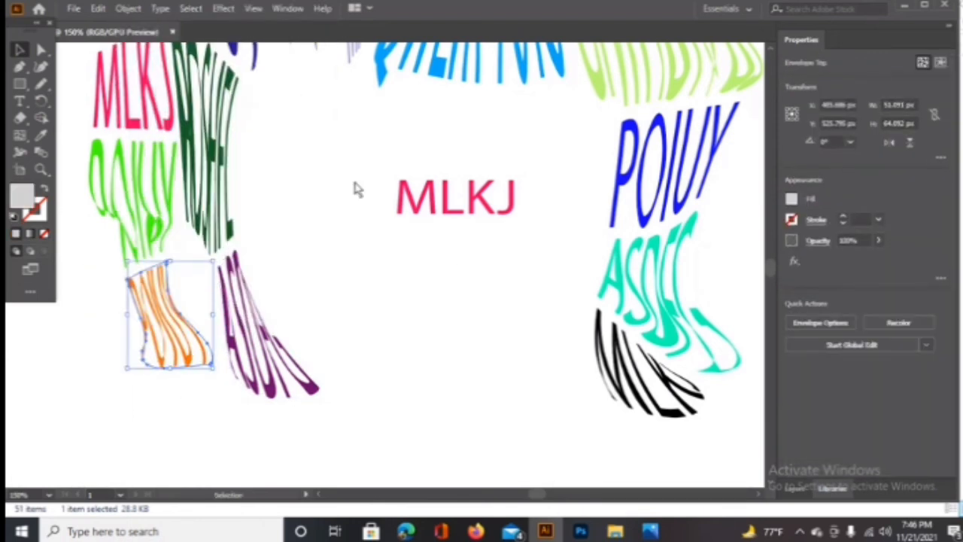
- Delete the leftover pinkish red MLKJ text between the legs
click(420, 205)
key(Delete)
key(ctrl+minus)
key(ctrl+minus)
key(ctrl+minus)
key(ctrl+minus)
key(ctrl+minus)
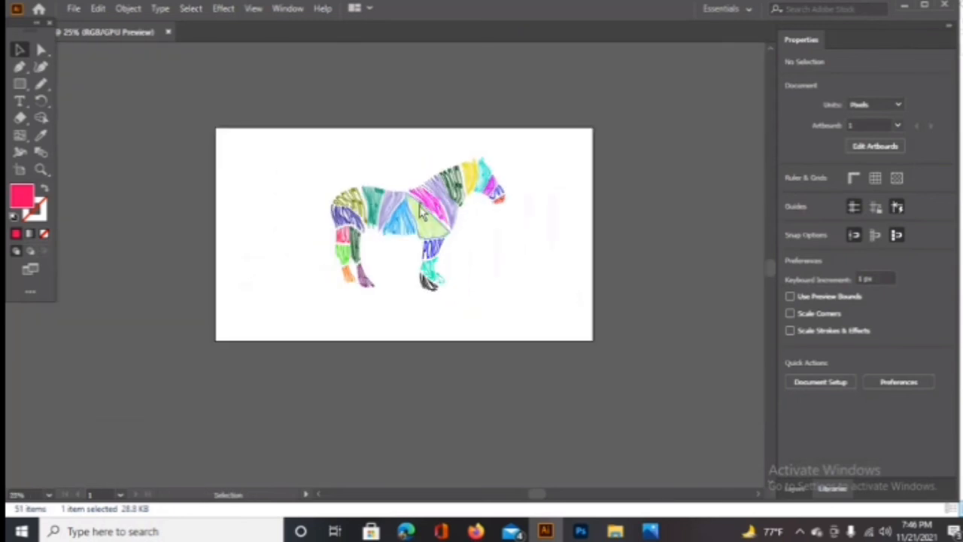
- Move the solid black horse silhouette next to the word-filled horse for comparison
scroll(550, 249, up, 2)
key(ctrl+minus)
drag(632, 146, 331, 265)
scroll(319, 275, up, 3)
key(ctrl+plus)
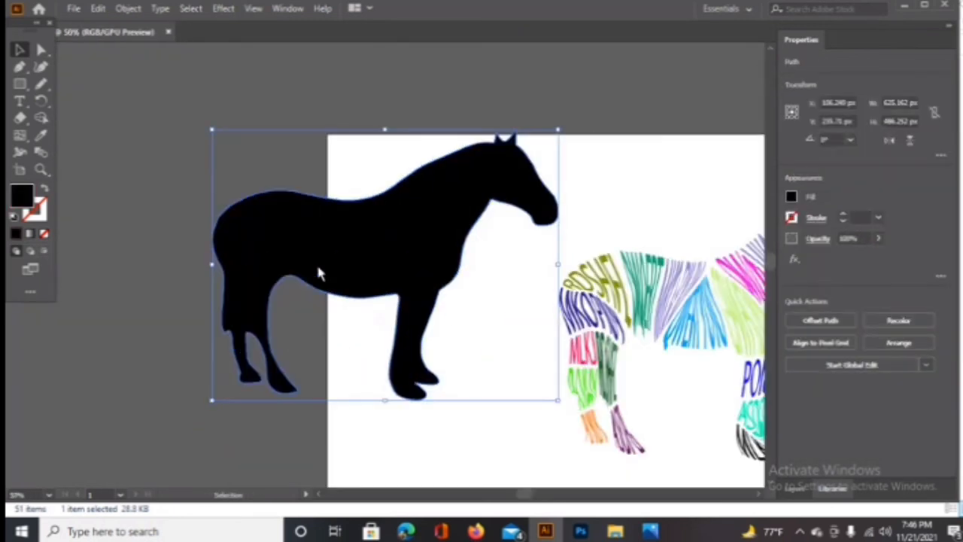
key(ctrl+minus)
key(ctrl+minus)
drag(421, 299, 374, 283)
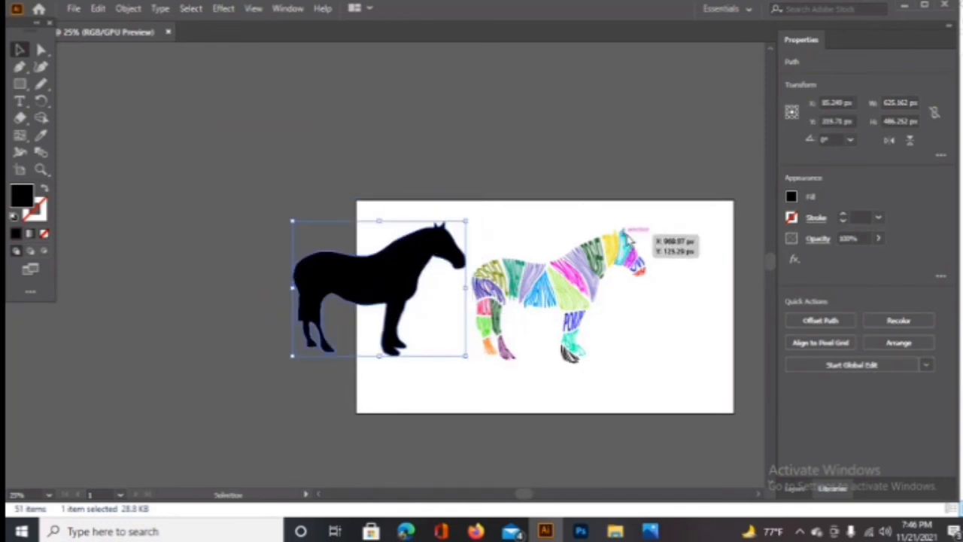
- Delete the solid black horse silhouette and save the document
key(ctrl+plus)
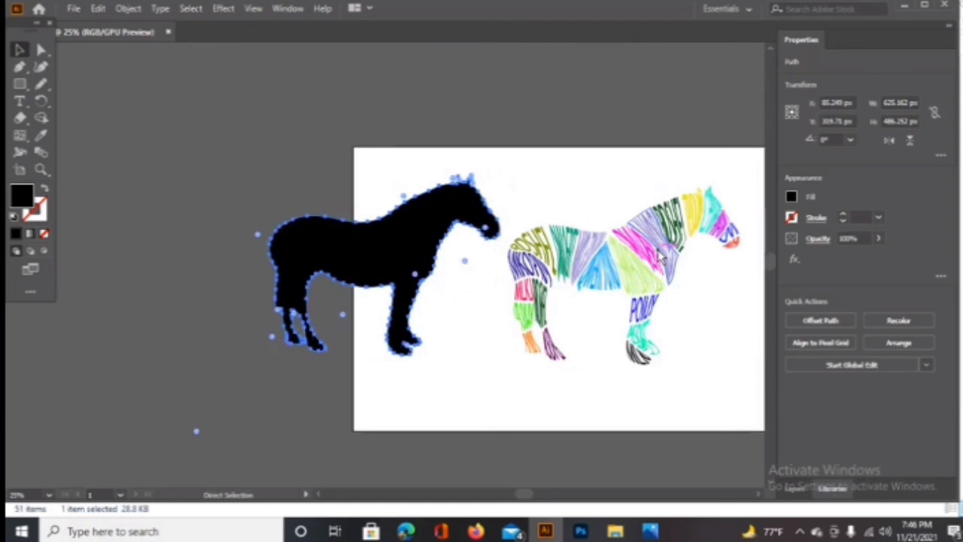
mouse_move(533, 498)
mouse_down()
mouse_move(522, 499)
mouse_move(540, 503)
mouse_up()
key(Delete)
key(ctrl+s)
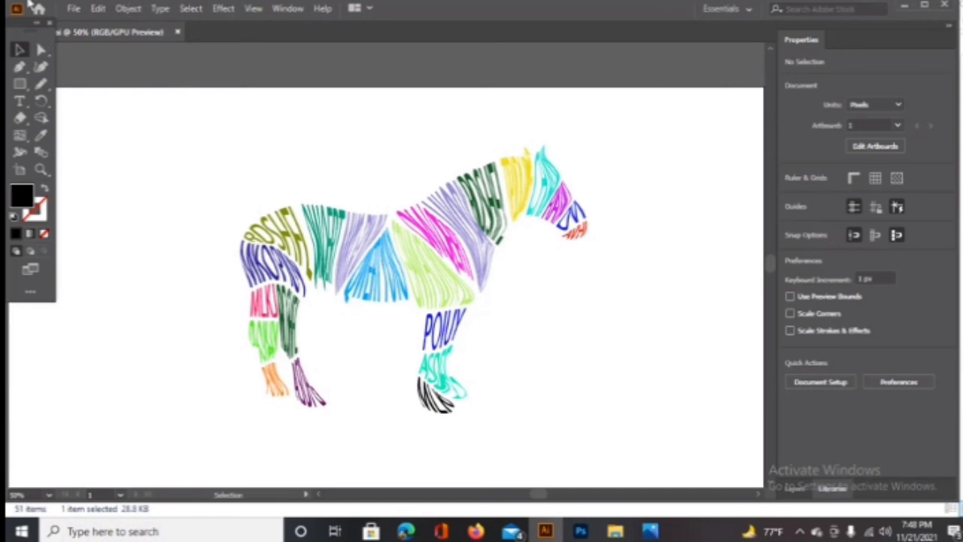
click(129, 10)
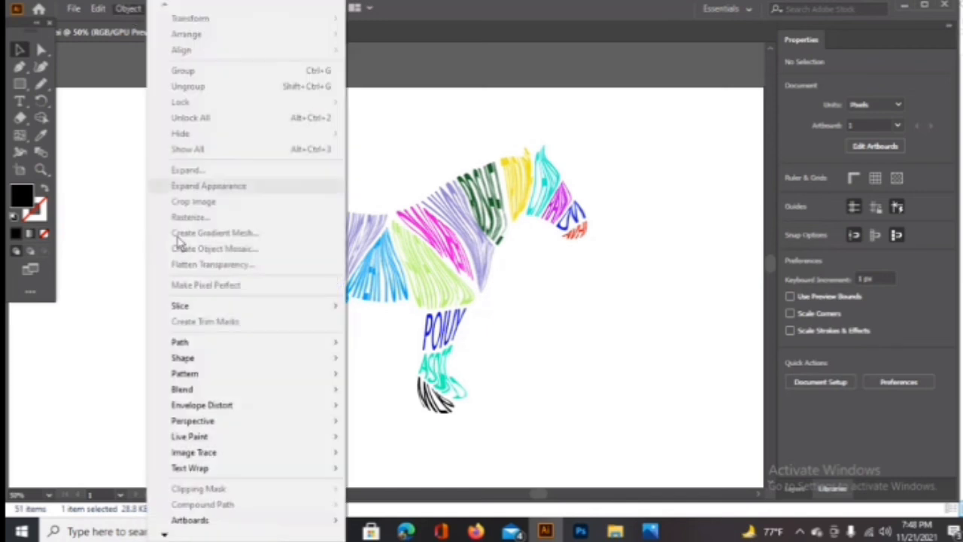